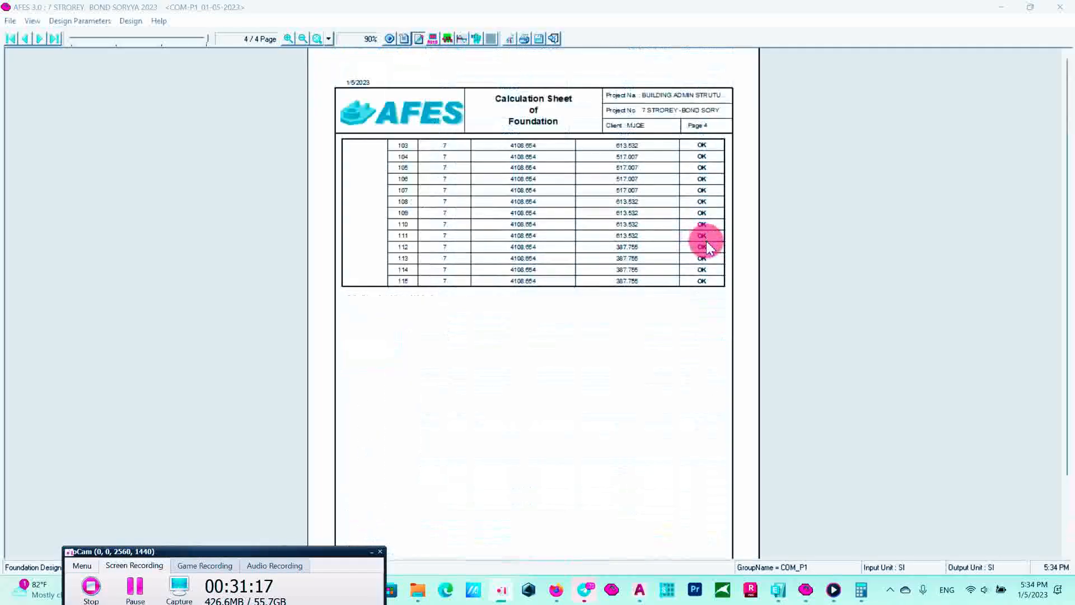
Open the full foundation calculation sheet and look through its cover and contents pages.
{"action": "scroll", "coordinate": [719, 284], "scroll_direction": "up", "scroll_amount": 1}
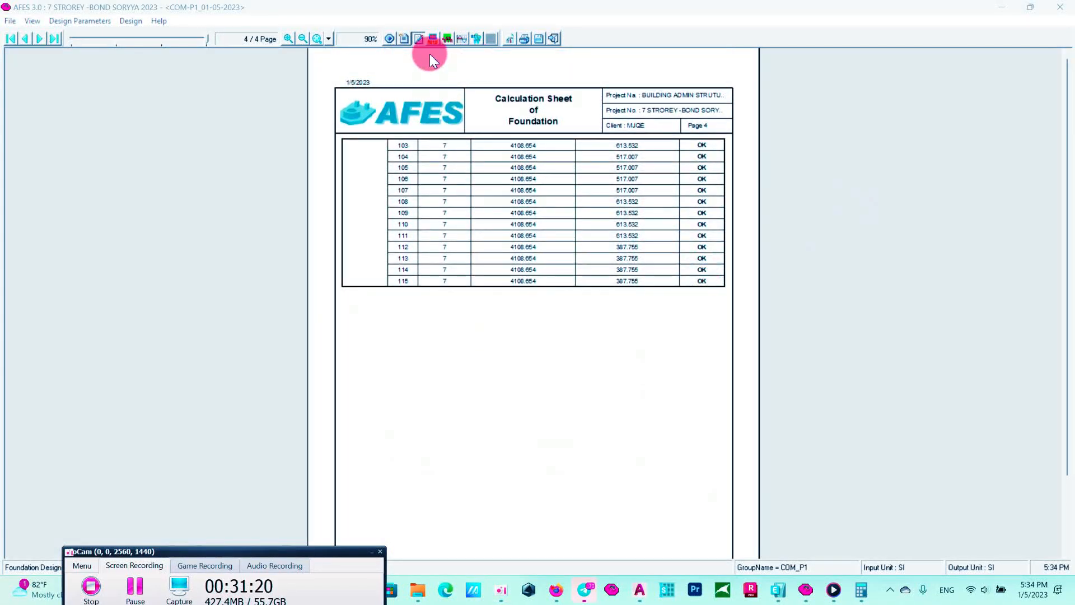
{"action": "left_click", "coordinate": [404, 38]}
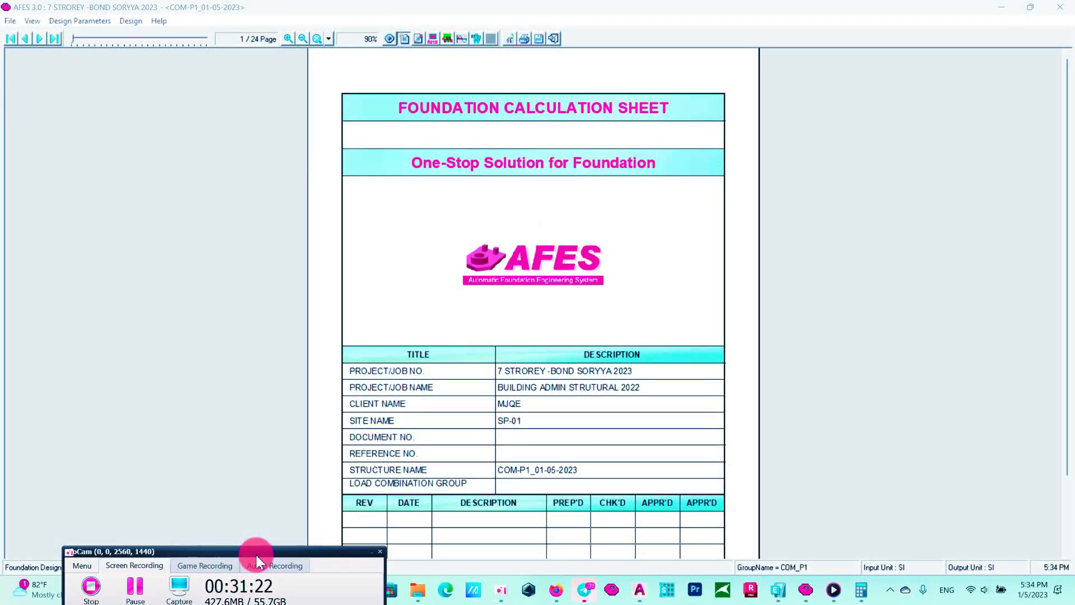
{"action": "left_click_drag", "start_coordinate": [256, 555], "coordinate": [147, 574]}
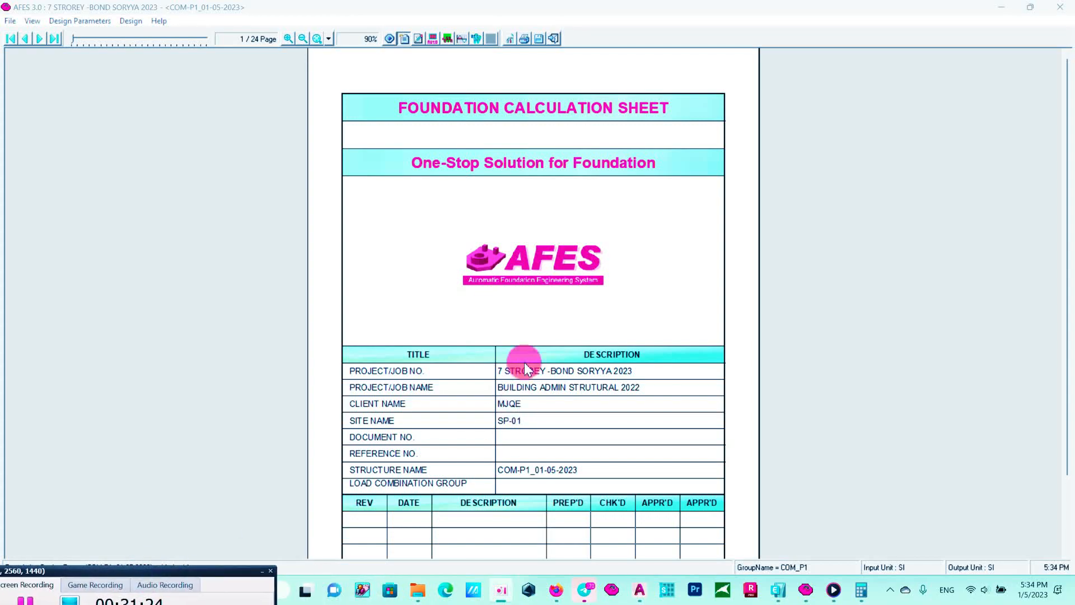
{"action": "scroll", "coordinate": [530, 345], "scroll_direction": "up", "scroll_amount": 4, "text": "ctrl"}
{"action": "scroll", "coordinate": [605, 207], "scroll_direction": "down", "scroll_amount": 3}
{"action": "scroll", "coordinate": [596, 234], "scroll_direction": "down", "scroll_amount": 10}
{"action": "scroll", "coordinate": [606, 241], "scroll_direction": "down", "scroll_amount": 8}
{"action": "scroll", "coordinate": [623, 252], "scroll_direction": "down", "scroll_amount": 10}
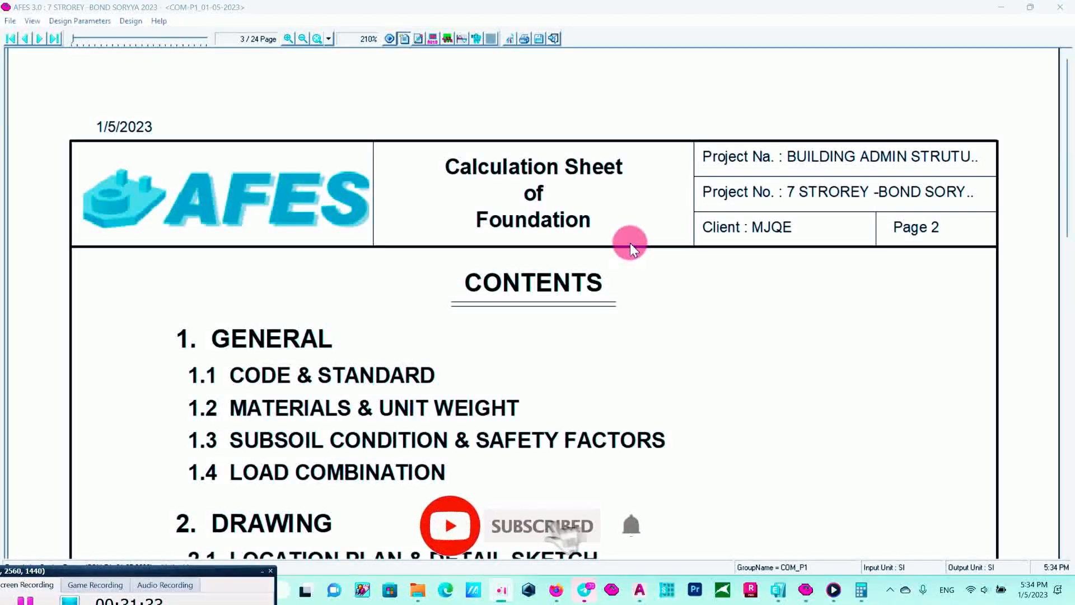
{"action": "scroll", "coordinate": [629, 242], "scroll_direction": "down", "scroll_amount": 1, "text": "ctrl"}
{"action": "scroll", "coordinate": [649, 212], "scroll_direction": "down", "scroll_amount": 3}
{"action": "scroll", "coordinate": [661, 236], "scroll_direction": "down", "scroll_amount": 2}
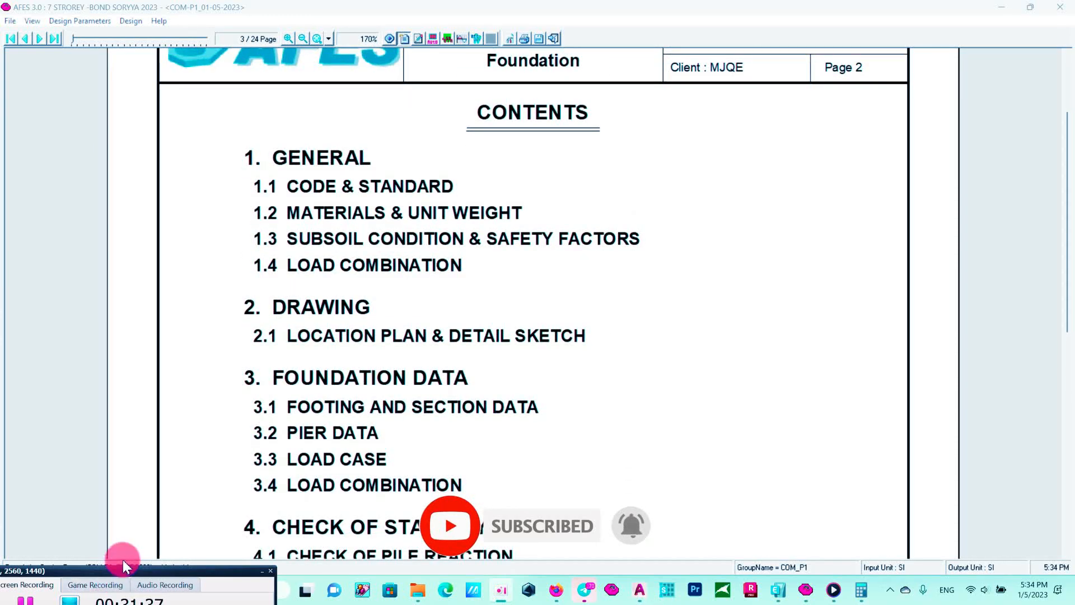
{"action": "scroll", "coordinate": [561, 323], "scroll_direction": "down", "scroll_amount": 2}
{"action": "scroll", "coordinate": [562, 324], "scroll_direction": "down", "scroll_amount": 12}
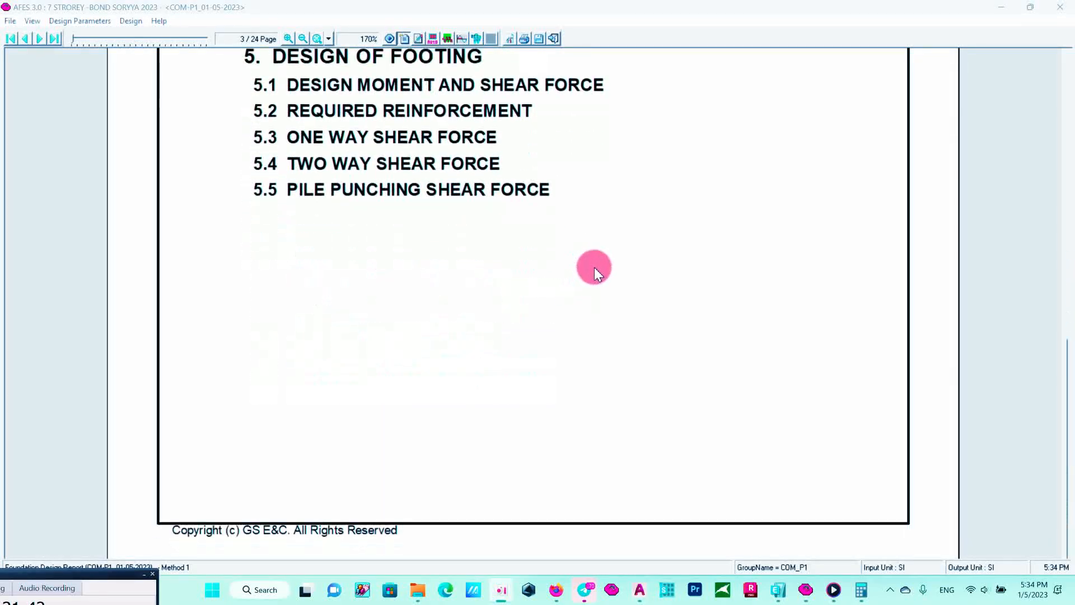
Review the general section of the report: codes, materials, pile capacity, safety factors and load combinations.
{"action": "scroll", "coordinate": [594, 267], "scroll_direction": "down", "scroll_amount": 3}
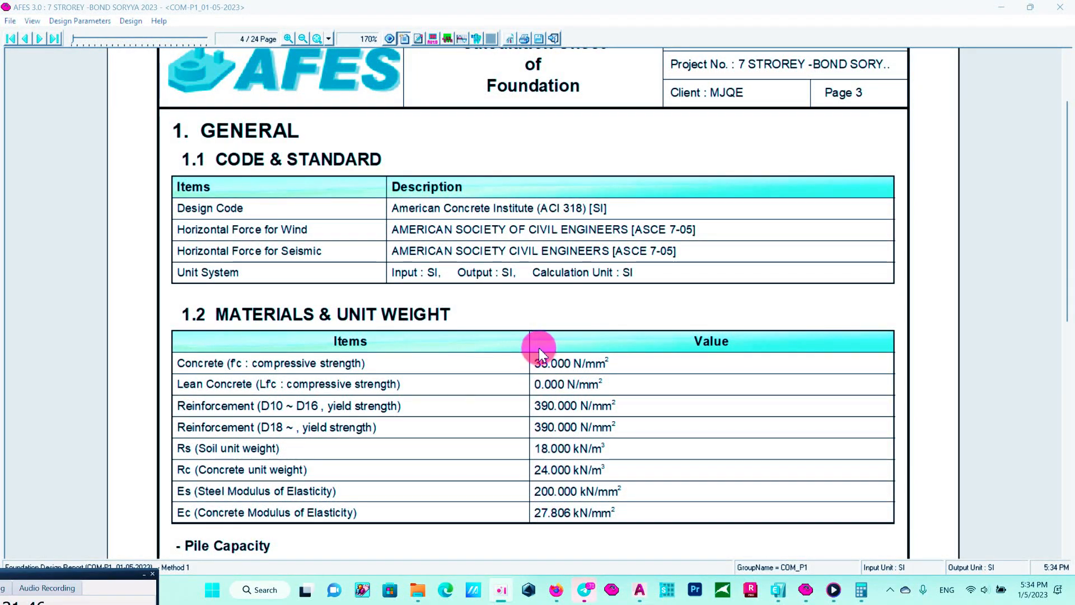
{"action": "scroll", "coordinate": [549, 224], "scroll_direction": "down", "scroll_amount": 6}
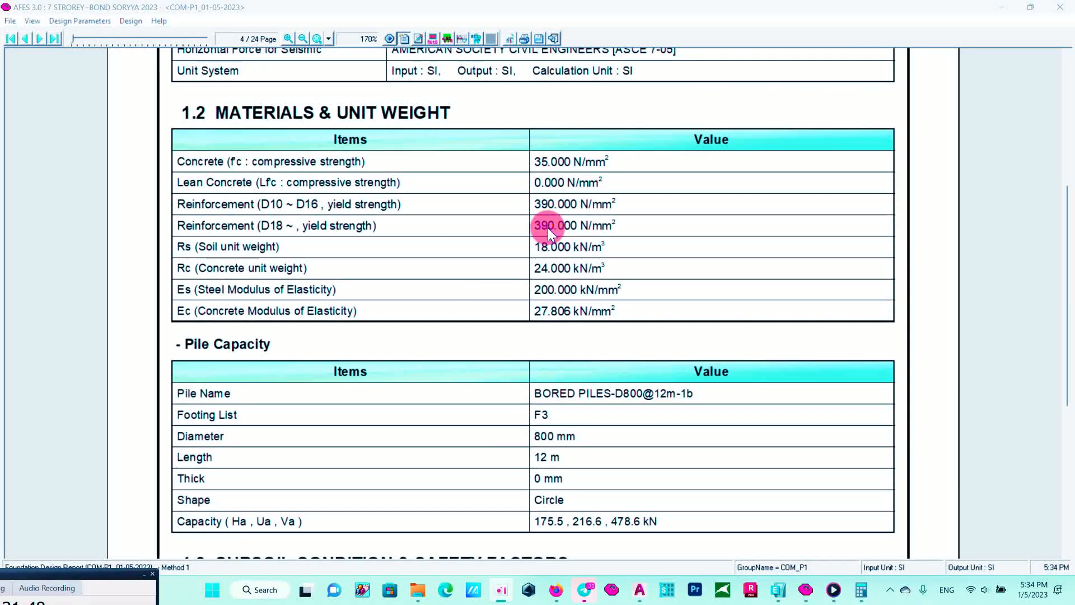
{"action": "scroll", "coordinate": [592, 240], "scroll_direction": "down", "scroll_amount": 2}
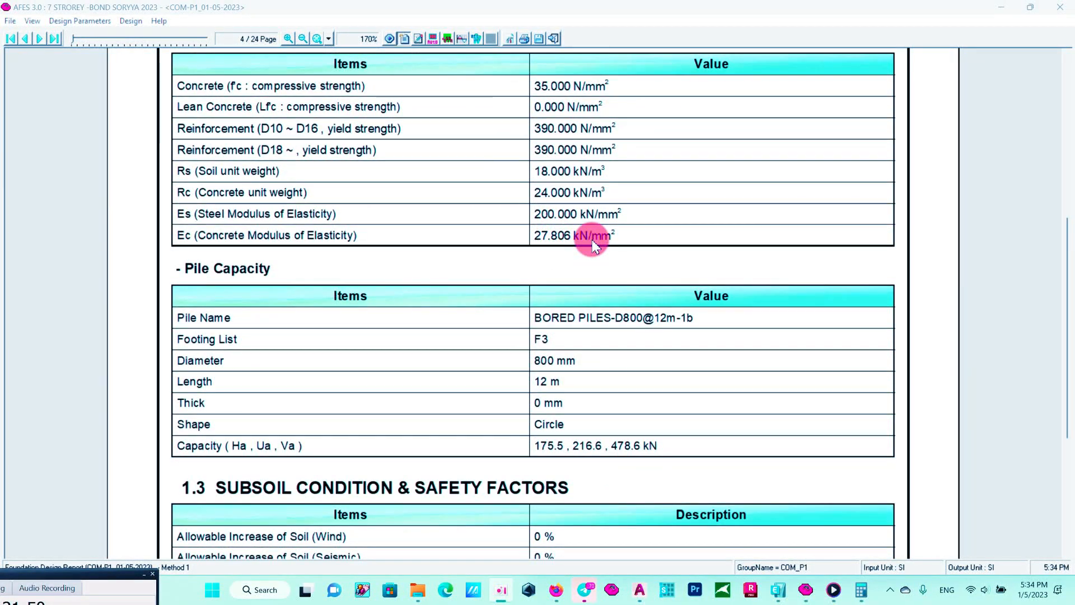
{"action": "scroll", "coordinate": [592, 240], "scroll_direction": "down", "scroll_amount": 15}
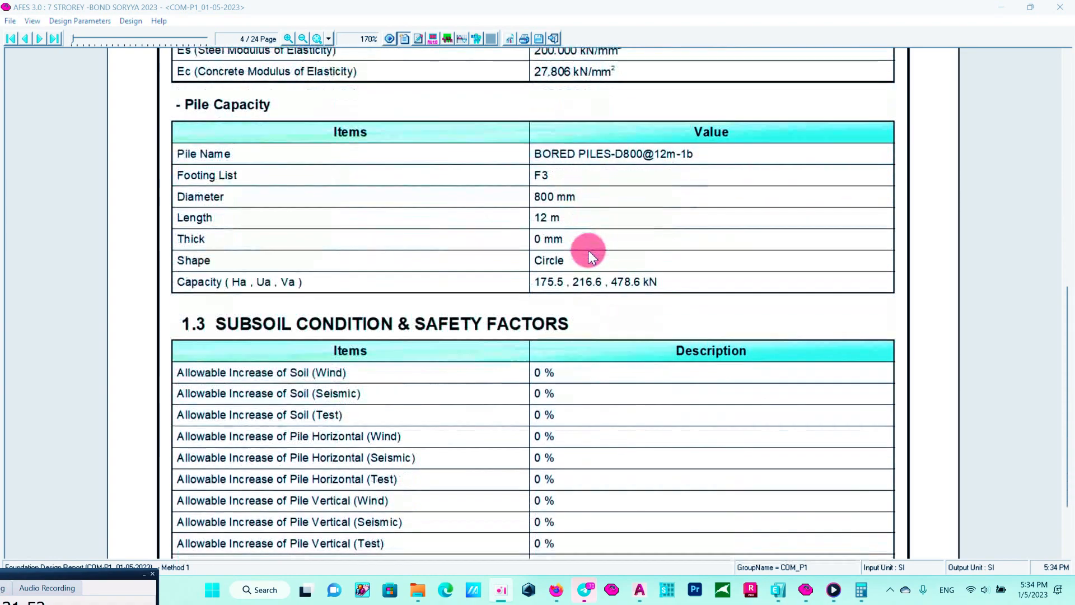
{"action": "scroll", "coordinate": [582, 263], "scroll_direction": "down", "scroll_amount": 14}
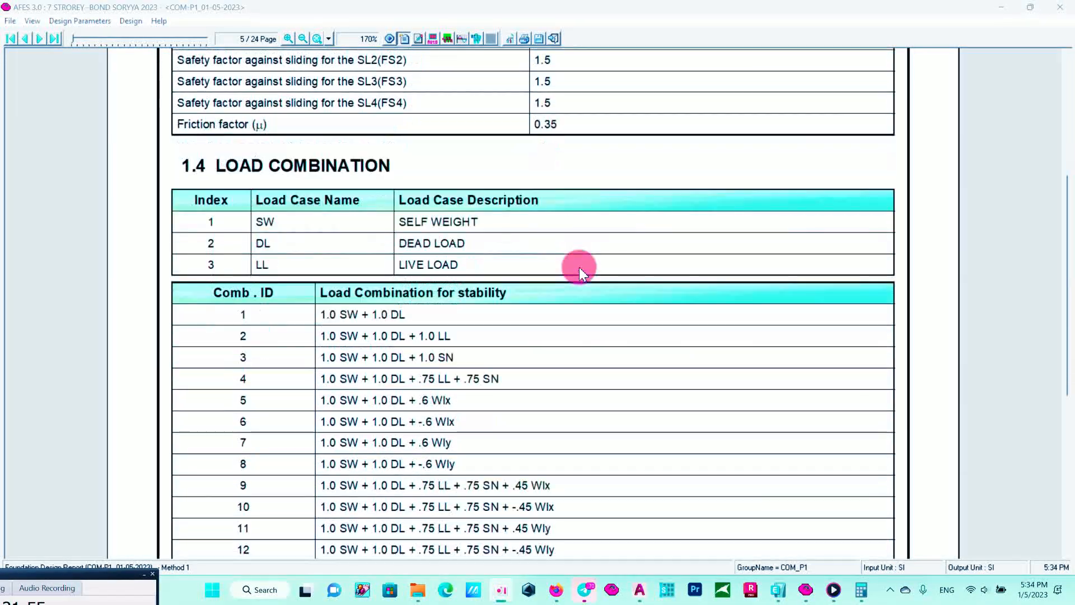
{"action": "scroll", "coordinate": [580, 266], "scroll_direction": "down", "scroll_amount": 20}
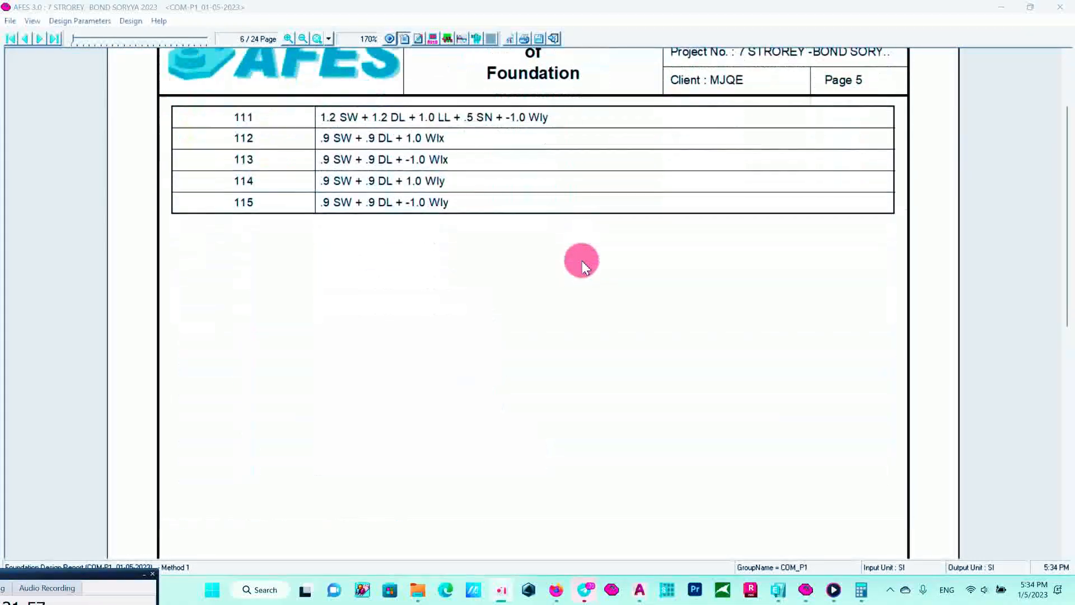
{"action": "scroll", "coordinate": [583, 264], "scroll_direction": "down", "scroll_amount": 12}
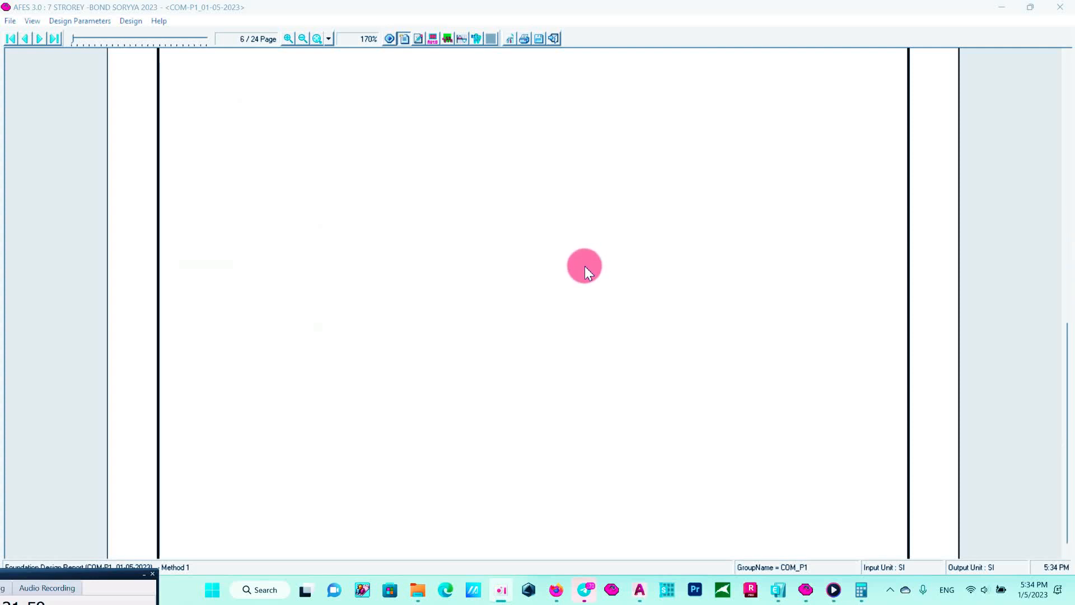
Examine the report's drawings of footing F3: 3D view, foundation plan, reinforcement plan, elevation and pier details.
{"action": "mouse_move", "coordinate": [45, 575]}
{"action": "left_mouse_down"}
{"action": "mouse_move", "coordinate": [704, 573]}
{"action": "mouse_move", "coordinate": [989, 421]}
{"action": "mouse_move", "coordinate": [1016, 555]}
{"action": "mouse_move", "coordinate": [1072, 575]}
{"action": "left_mouse_up"}
{"action": "scroll", "coordinate": [553, 234], "scroll_direction": "down", "scroll_amount": 3}
{"action": "scroll", "coordinate": [552, 230], "scroll_direction": "down", "scroll_amount": 10}
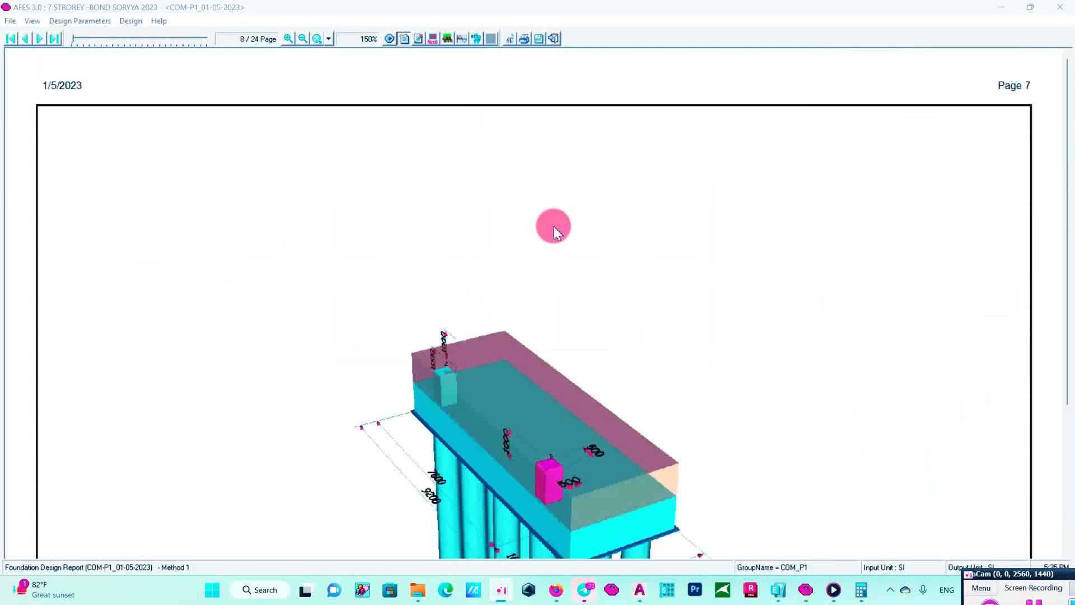
{"action": "scroll", "coordinate": [556, 231], "scroll_direction": "down", "scroll_amount": 5}
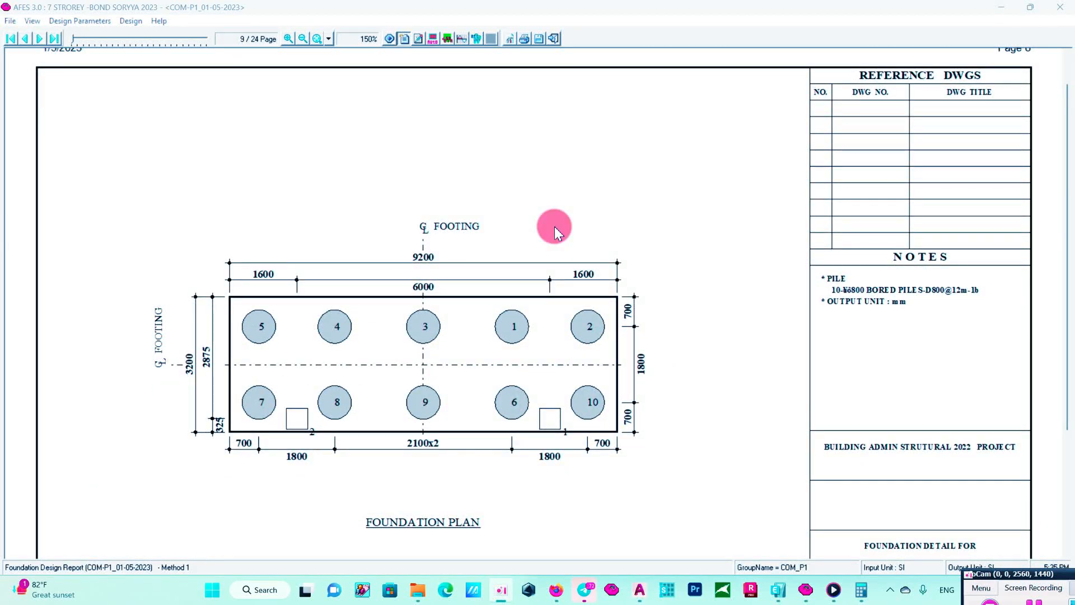
{"action": "scroll", "coordinate": [556, 228], "scroll_direction": "down", "scroll_amount": 10}
{"action": "scroll", "coordinate": [558, 219], "scroll_direction": "down", "scroll_amount": 10}
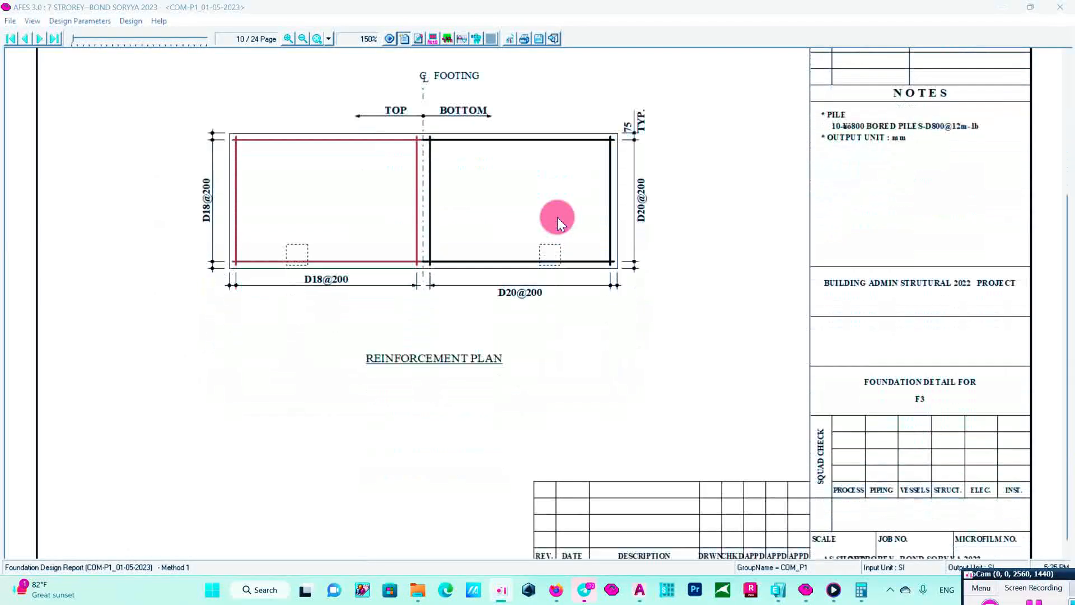
{"action": "scroll", "coordinate": [559, 211], "scroll_direction": "down", "scroll_amount": 3}
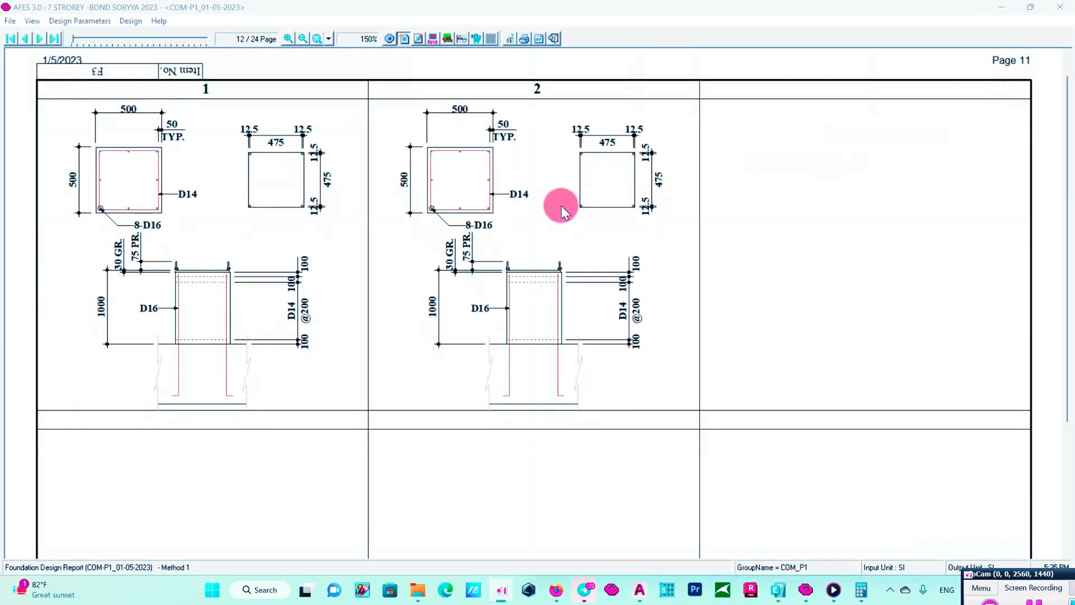
{"action": "scroll", "coordinate": [564, 215], "scroll_direction": "up", "scroll_amount": 10}
{"action": "scroll", "coordinate": [563, 215], "scroll_direction": "down", "scroll_amount": 15}
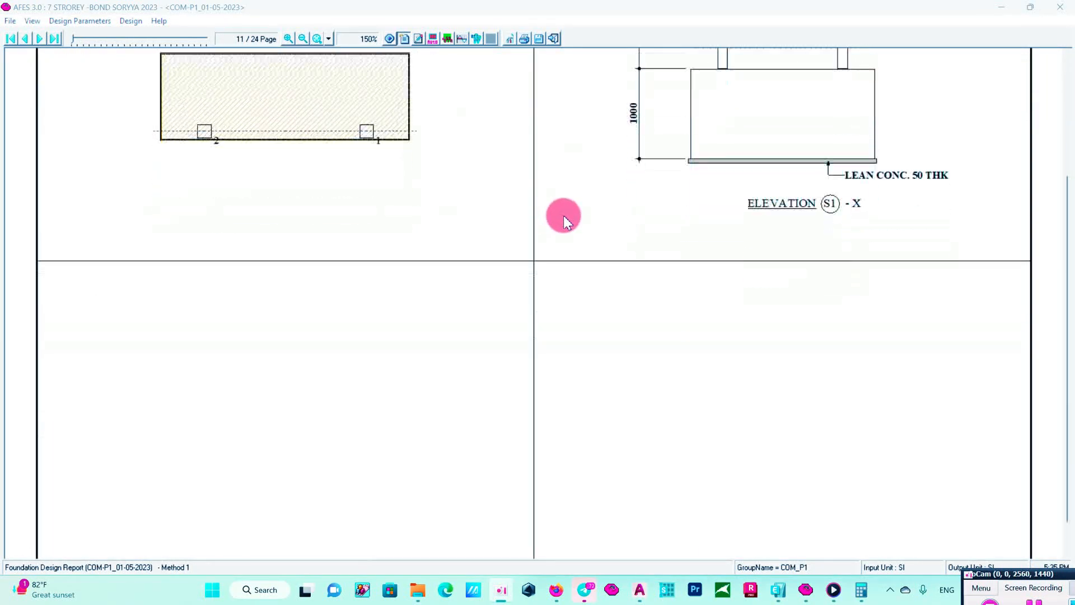
{"action": "scroll", "coordinate": [569, 223], "scroll_direction": "down", "scroll_amount": 2}
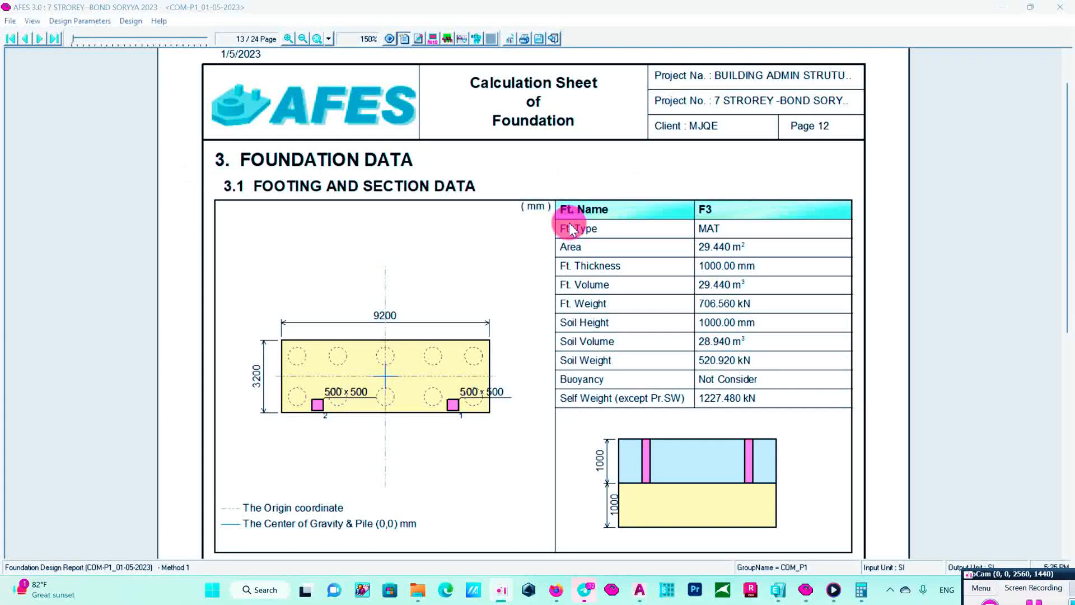
Review the report's foundation, section and pier data and the pile reaction checks in the stability section.
{"action": "scroll", "coordinate": [569, 221], "scroll_direction": "down", "scroll_amount": 4}
{"action": "scroll", "coordinate": [569, 219], "scroll_direction": "down", "scroll_amount": 10}
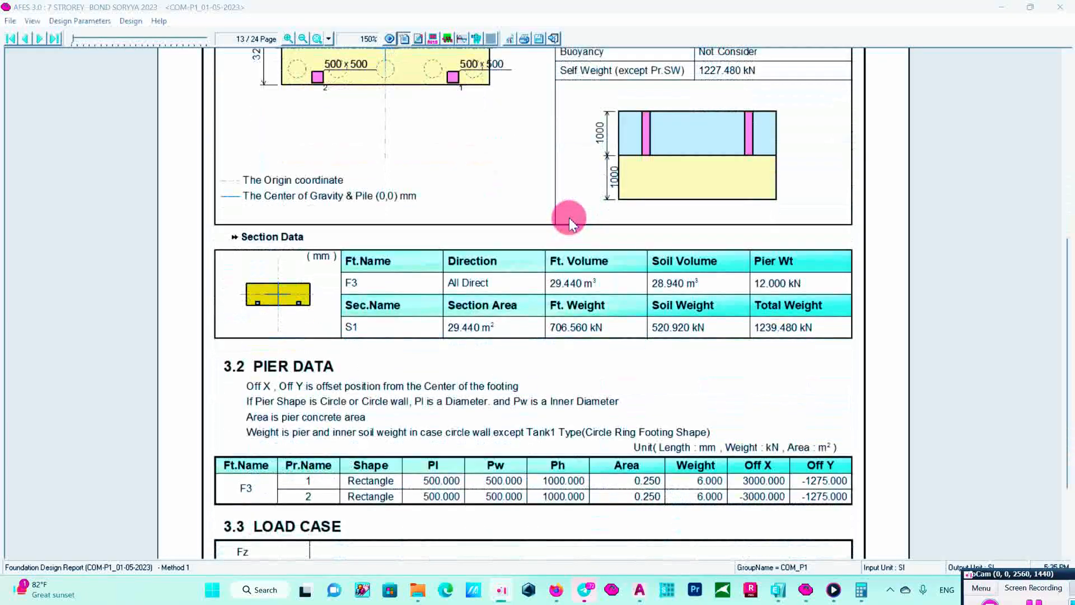
{"action": "scroll", "coordinate": [569, 223], "scroll_direction": "down", "scroll_amount": 7}
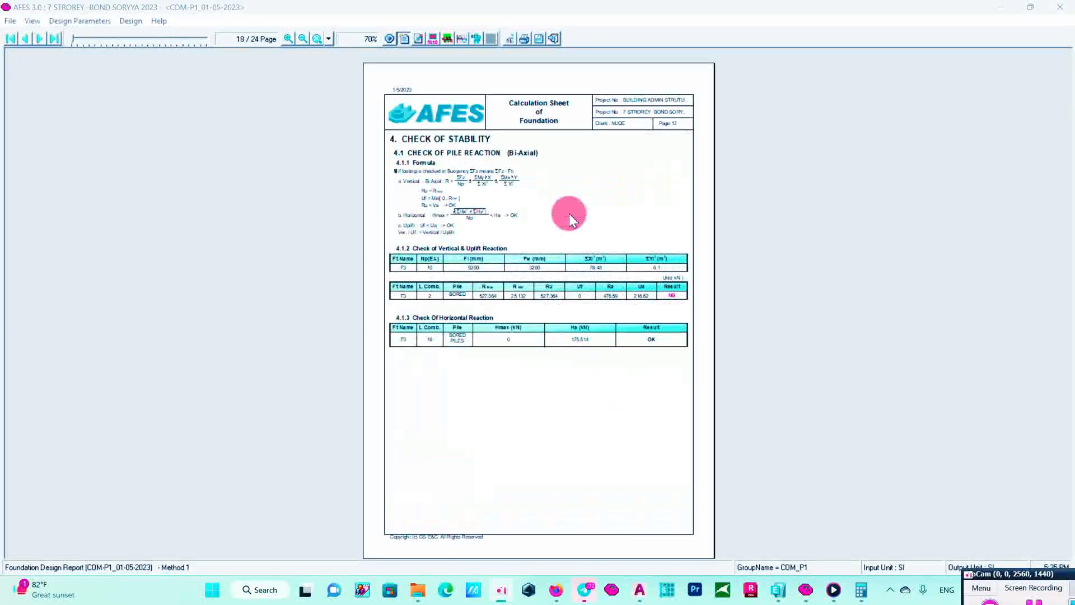
{"action": "scroll", "coordinate": [569, 213], "scroll_direction": "up", "scroll_amount": 6, "text": "ctrl"}
{"action": "scroll", "coordinate": [568, 214], "scroll_direction": "up", "scroll_amount": 3}
{"action": "scroll", "coordinate": [569, 214], "scroll_direction": "down", "scroll_amount": 2}
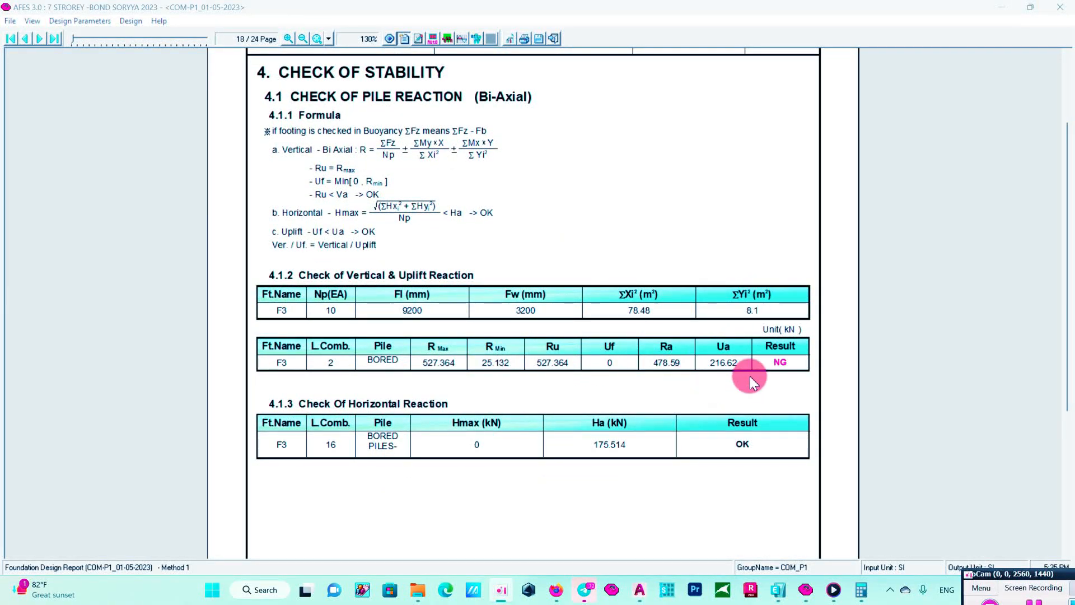
{"action": "scroll", "coordinate": [426, 440], "scroll_direction": "down", "scroll_amount": 1}
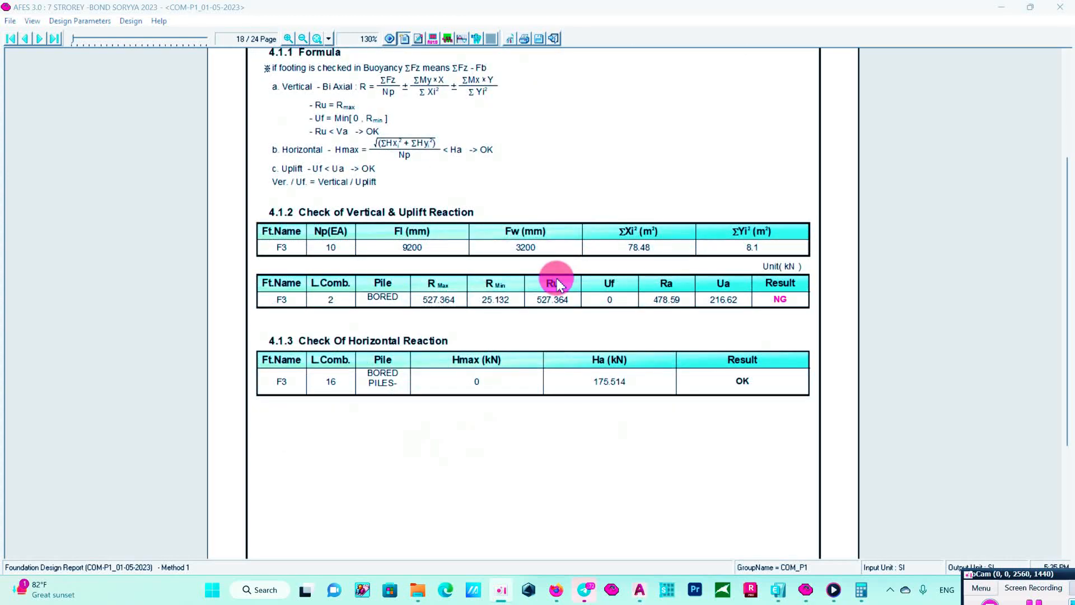
Examine the footing design results for required reinforcement and for shear in the remaining report pages.
{"action": "scroll", "coordinate": [557, 280], "scroll_direction": "down", "scroll_amount": 5}
{"action": "scroll", "coordinate": [564, 298], "scroll_direction": "down", "scroll_amount": 10}
{"action": "scroll", "coordinate": [569, 300], "scroll_direction": "down", "scroll_amount": 10}
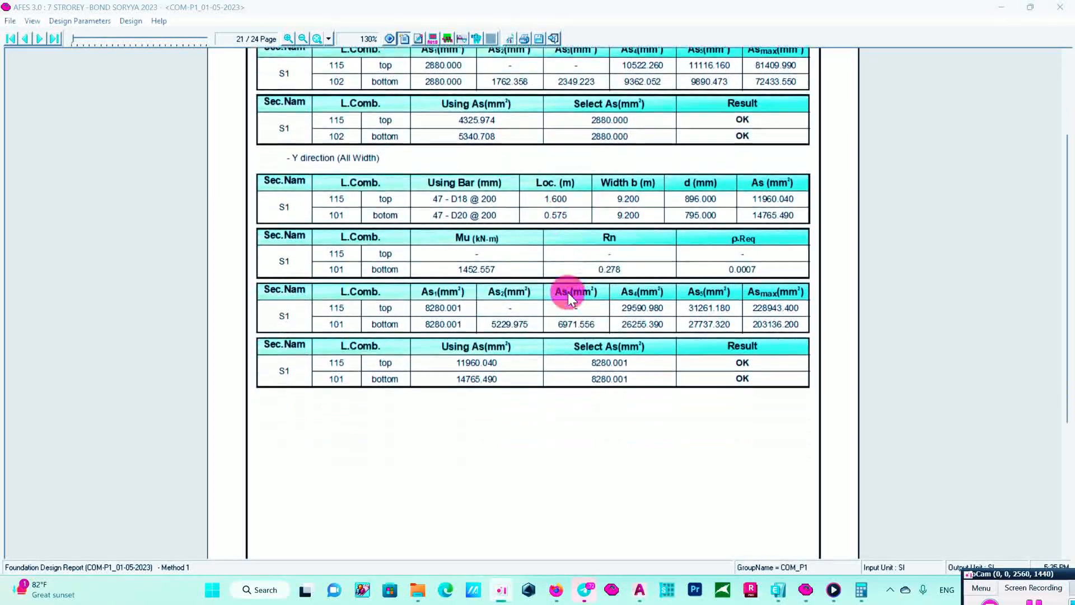
{"action": "scroll", "coordinate": [568, 293], "scroll_direction": "up", "scroll_amount": 2}
{"action": "scroll", "coordinate": [388, 188], "scroll_direction": "up", "scroll_amount": 1}
{"action": "scroll", "coordinate": [400, 190], "scroll_direction": "up", "scroll_amount": 10}
{"action": "scroll", "coordinate": [338, 402], "scroll_direction": "down", "scroll_amount": 10}
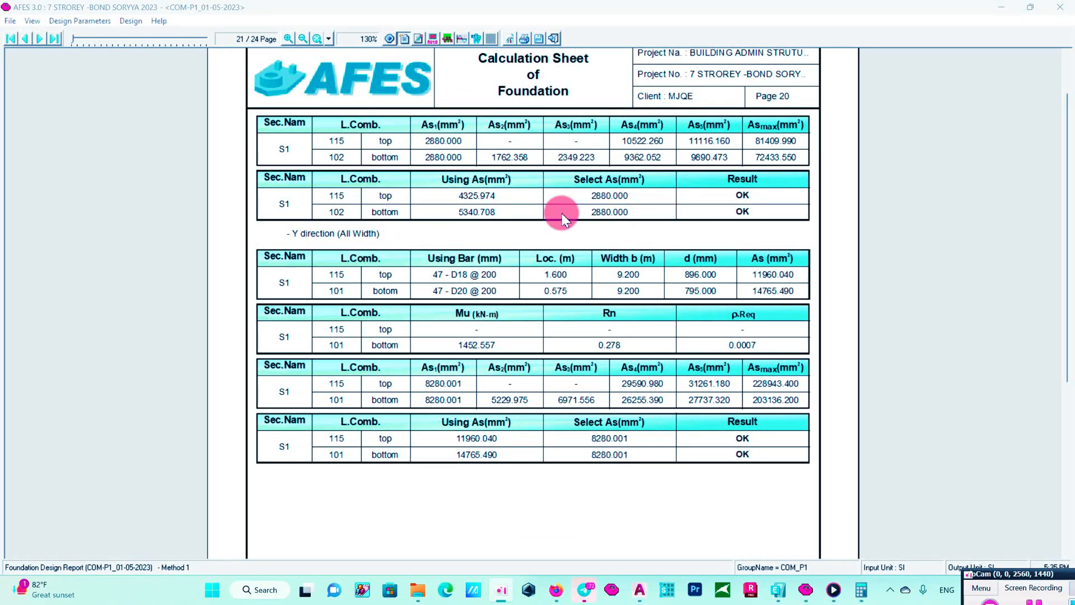
{"action": "scroll", "coordinate": [586, 335], "scroll_direction": "down", "scroll_amount": 7}
{"action": "scroll", "coordinate": [587, 335], "scroll_direction": "down", "scroll_amount": 10}
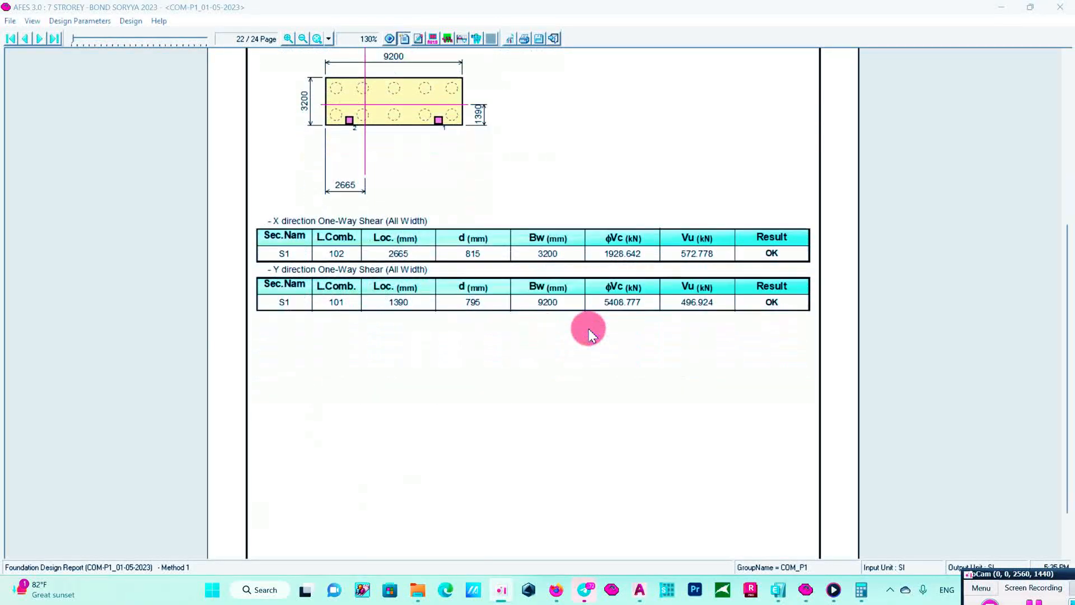
{"action": "scroll", "coordinate": [589, 329], "scroll_direction": "down", "scroll_amount": 10}
{"action": "scroll", "coordinate": [590, 325], "scroll_direction": "down", "scroll_amount": 12}
{"action": "scroll", "coordinate": [593, 327], "scroll_direction": "down", "scroll_amount": 1}
Leave the report, open the reinforcement data and set the footing's bottom bars to D18 in both X and Y.
{"action": "left_click", "coordinate": [549, 38]}
{"action": "left_click", "coordinate": [75, 22]}
{"action": "left_click", "coordinate": [119, 125]}
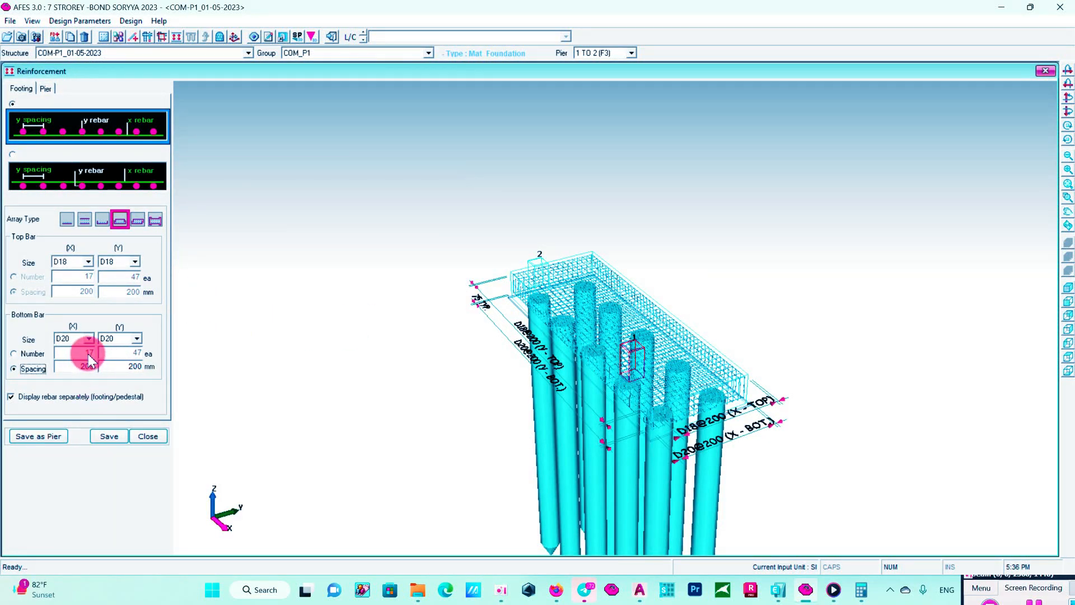
{"action": "left_click", "coordinate": [88, 339]}
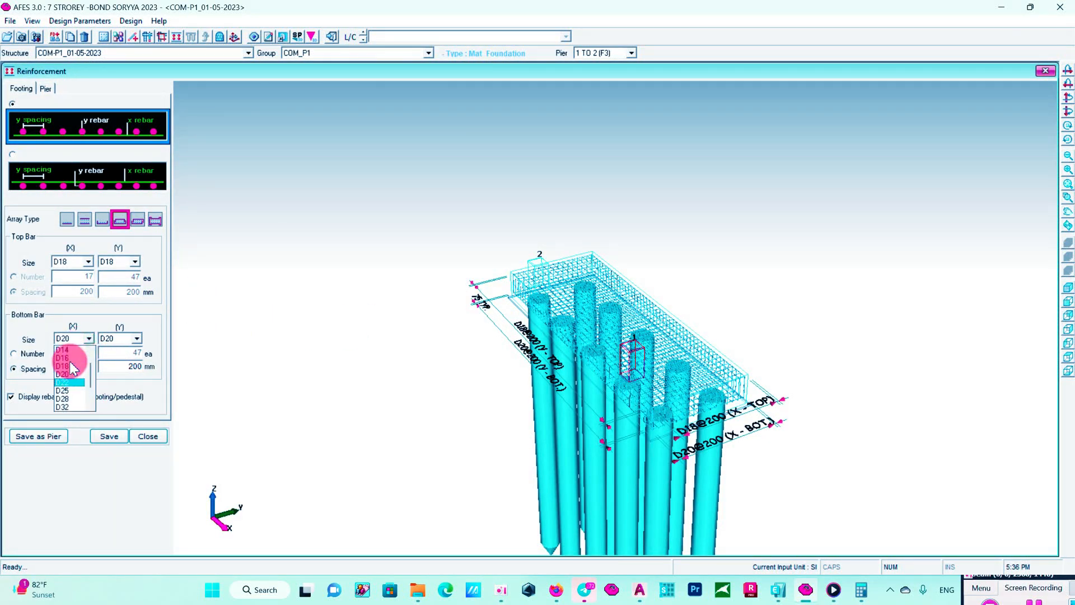
{"action": "left_click", "coordinate": [68, 367]}
{"action": "left_click", "coordinate": [136, 338]}
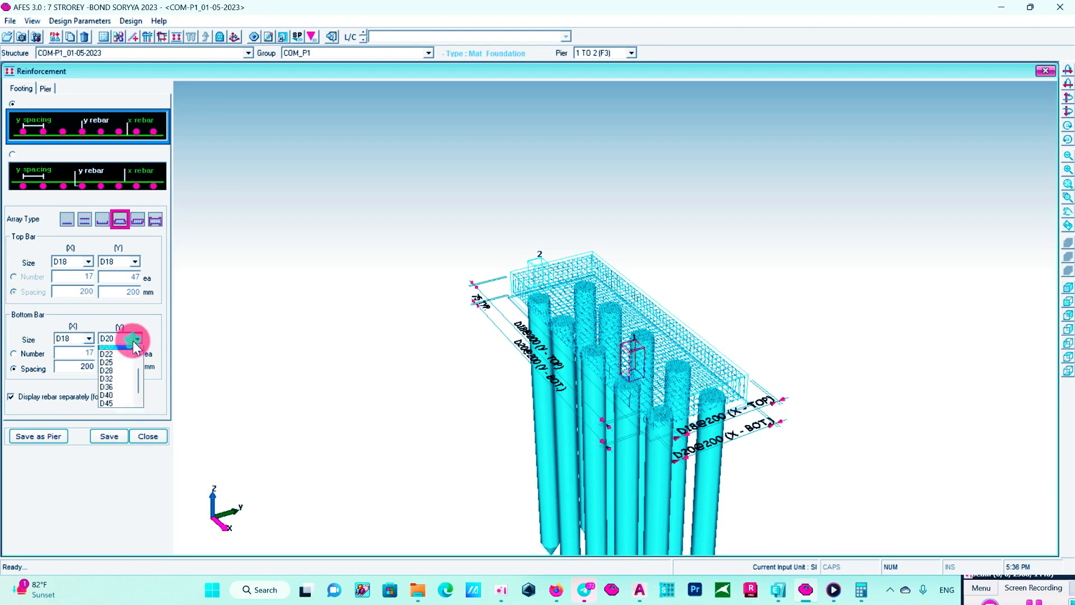
{"action": "left_click", "coordinate": [115, 366]}
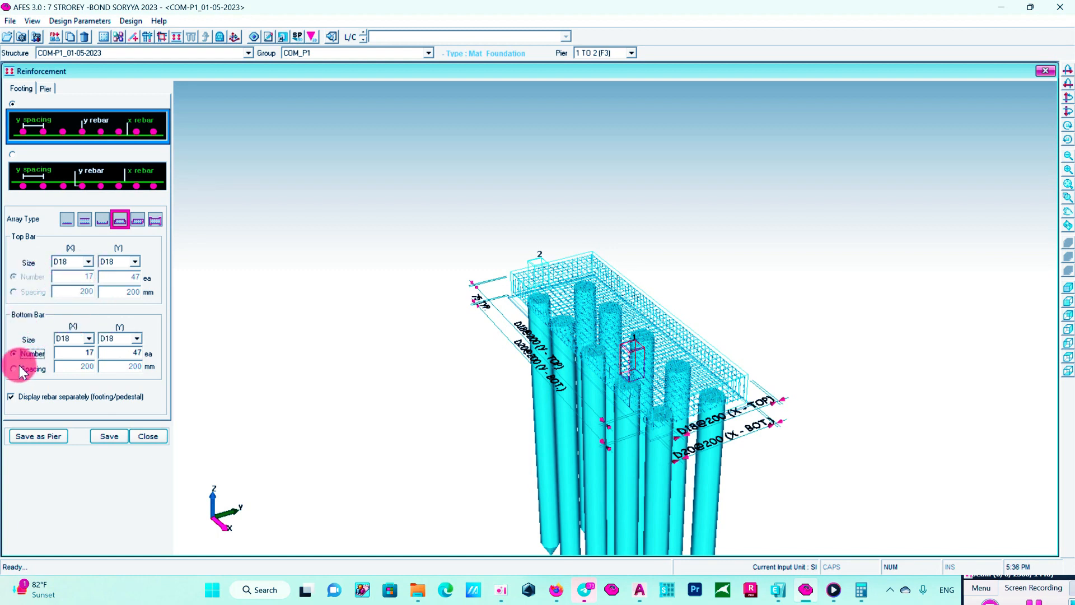
Use the straight top-and-bottom array type, set the top bars to D16 in X and Y, and save the reinforcement.
{"action": "left_click", "coordinate": [88, 262]}
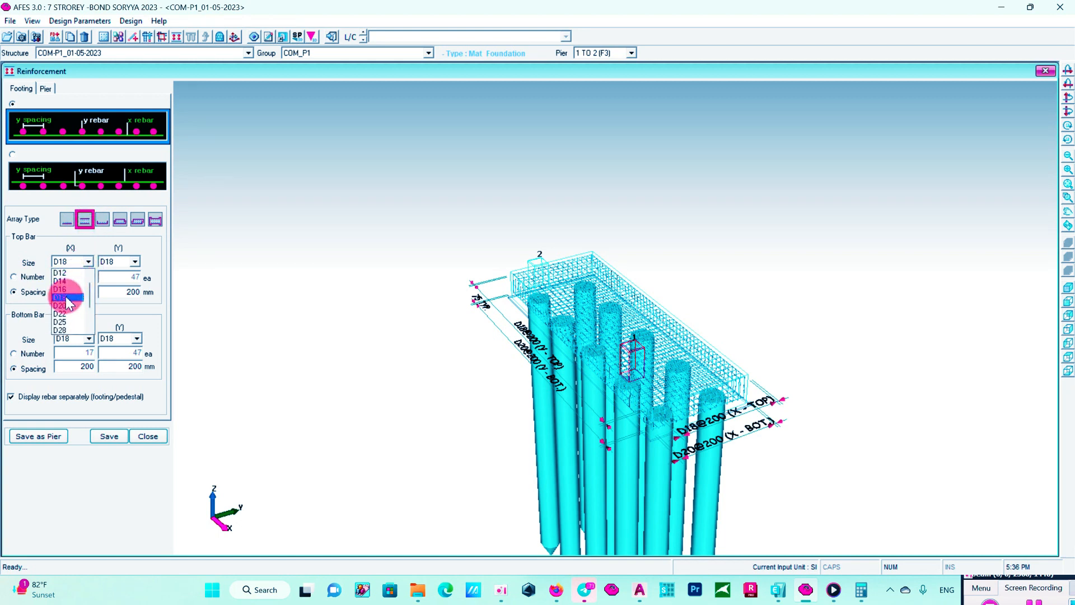
{"action": "left_click", "coordinate": [63, 289]}
{"action": "left_click", "coordinate": [135, 262]}
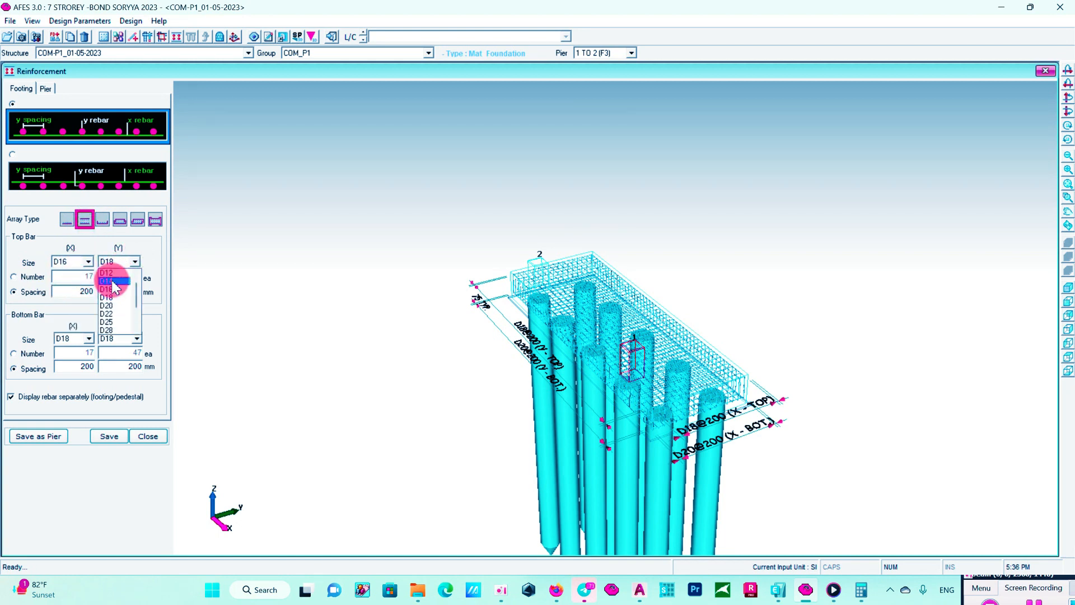
{"action": "left_click", "coordinate": [113, 289]}
{"action": "left_click", "coordinate": [103, 436]}
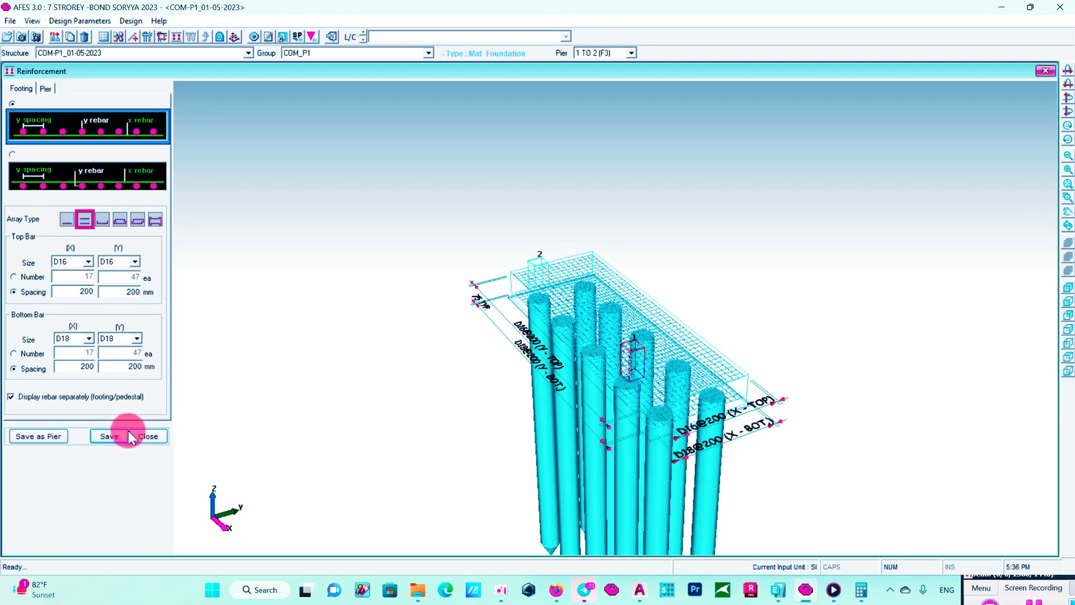
{"action": "left_click", "coordinate": [142, 436]}
In footing F3's feature data, set the height to 700 mm and the soil height above the footing to 800 mm, and save.
{"action": "left_click", "coordinate": [96, 21]}
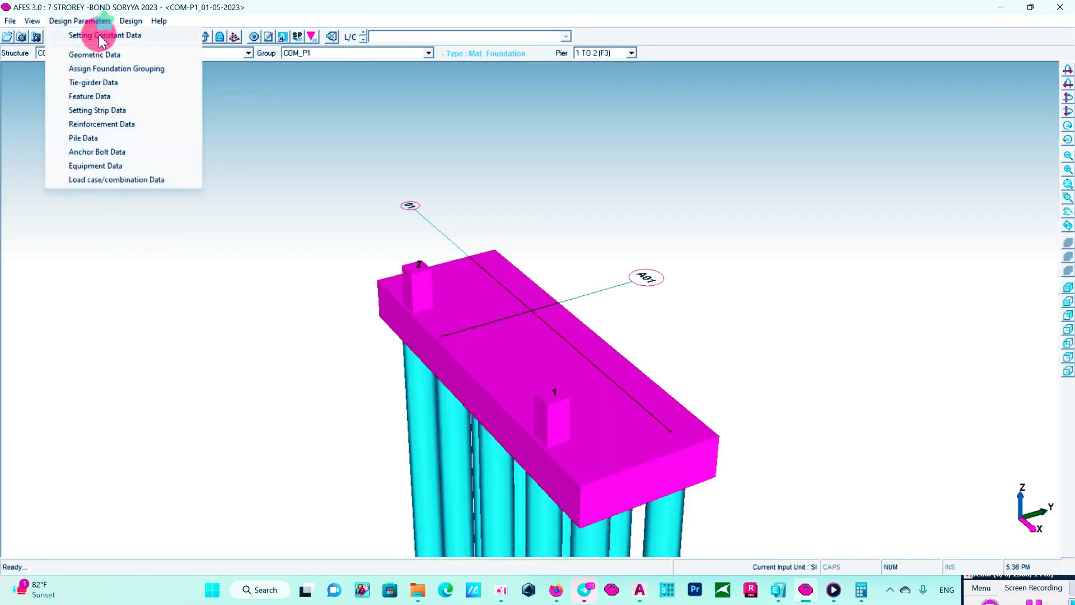
{"action": "left_click", "coordinate": [98, 96]}
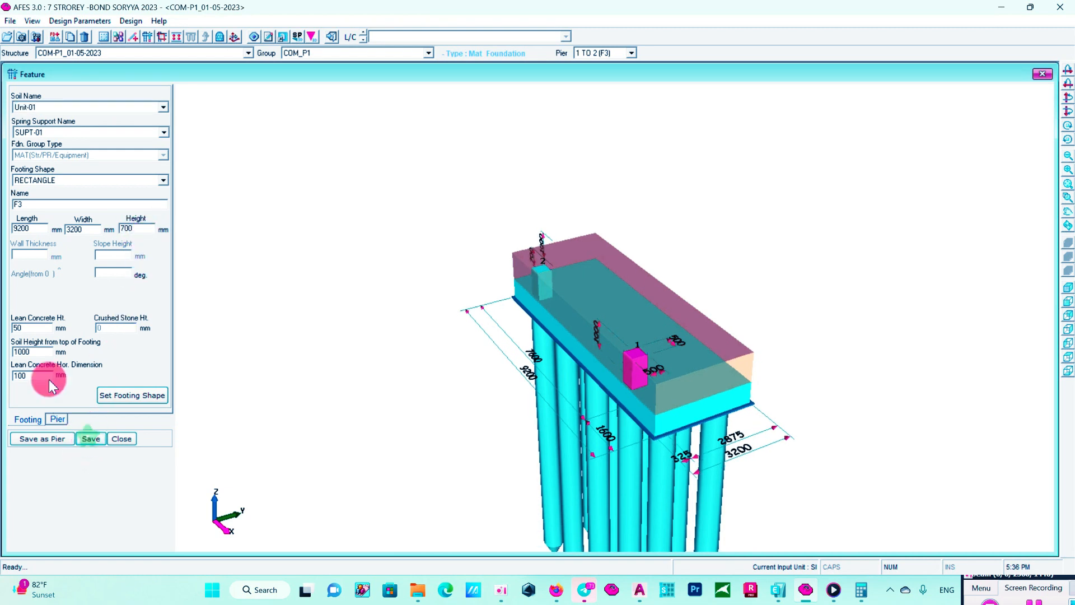
{"action": "double_click", "coordinate": [36, 351]}
{"action": "type", "text": "8"}
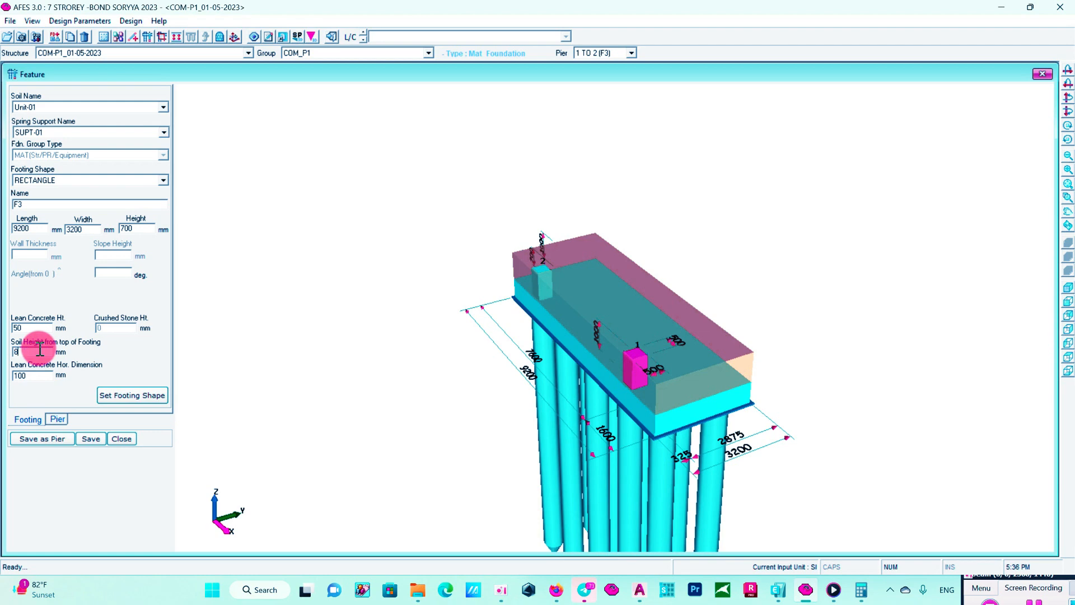
{"action": "type", "text": "00"}
{"action": "left_click", "coordinate": [86, 441]}
{"action": "mouse_move", "coordinate": [418, 360]}
{"action": "left_mouse_down"}
{"action": "mouse_move", "coordinate": [446, 351]}
{"action": "mouse_move", "coordinate": [423, 358]}
{"action": "left_mouse_up"}
{"action": "left_click", "coordinate": [123, 439]}
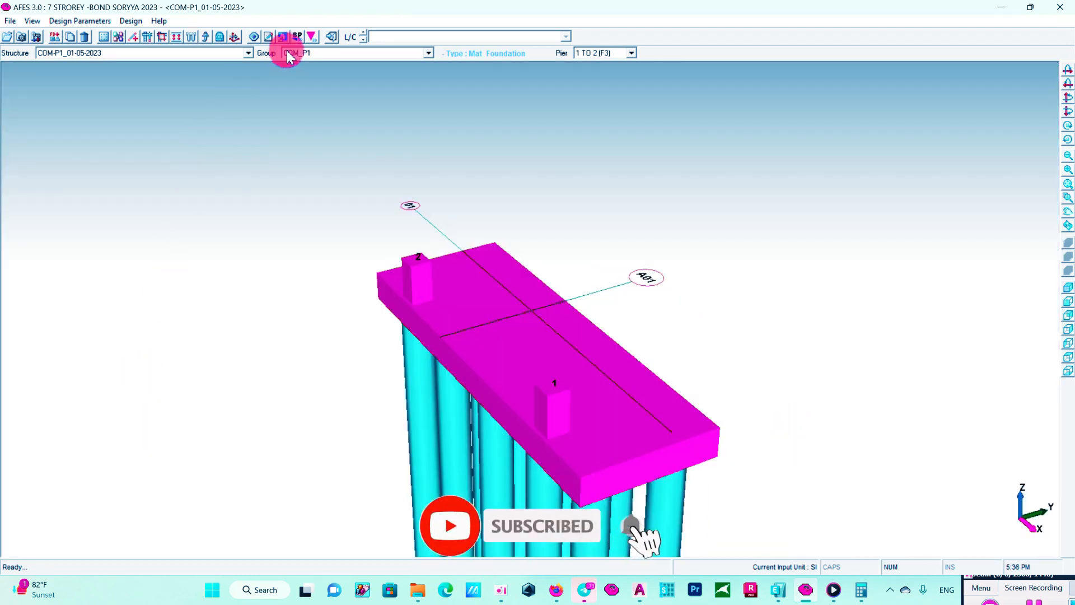
Run the Conventional Rigid foundation analysis for group COM_P1 and generate its detailed report.
{"action": "left_click", "coordinate": [133, 22]}
{"action": "left_click", "coordinate": [325, 52]}
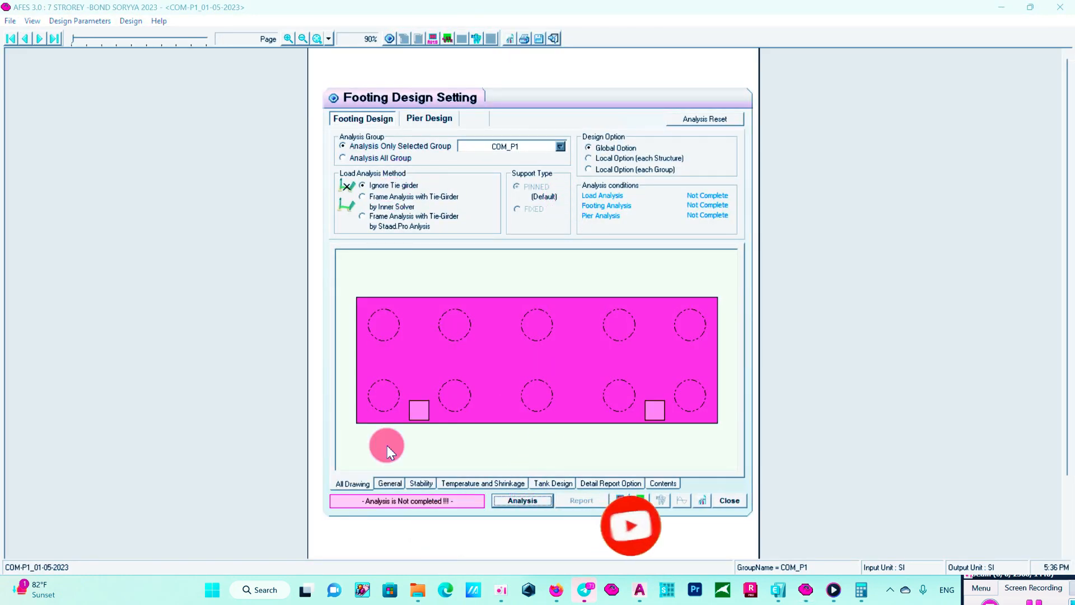
{"action": "left_click", "coordinate": [386, 483]}
{"action": "left_click", "coordinate": [420, 483]}
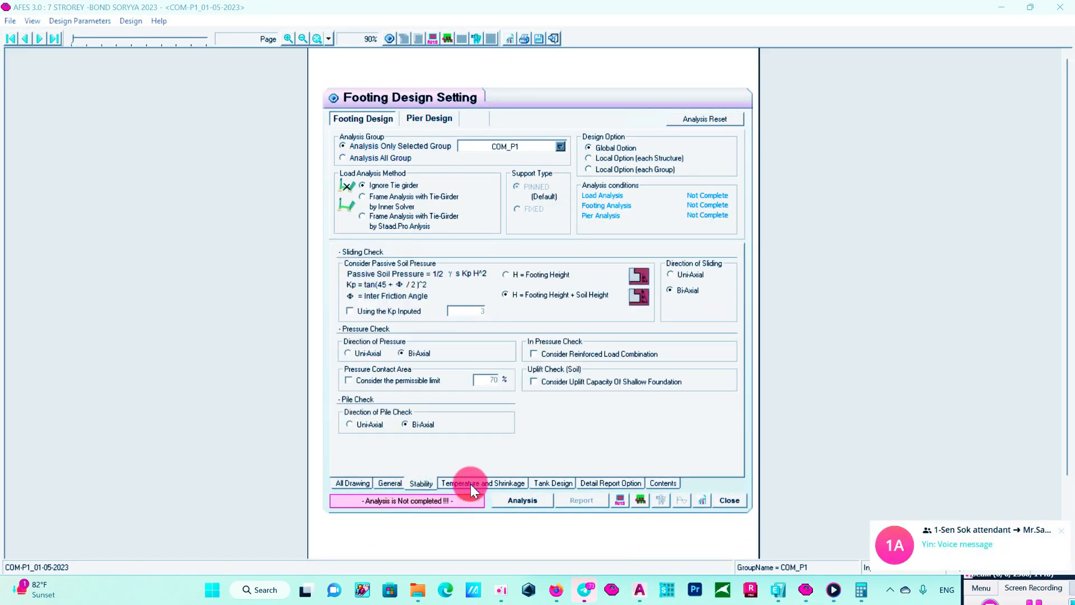
{"action": "left_click", "coordinate": [471, 484]}
{"action": "left_click", "coordinate": [549, 482]}
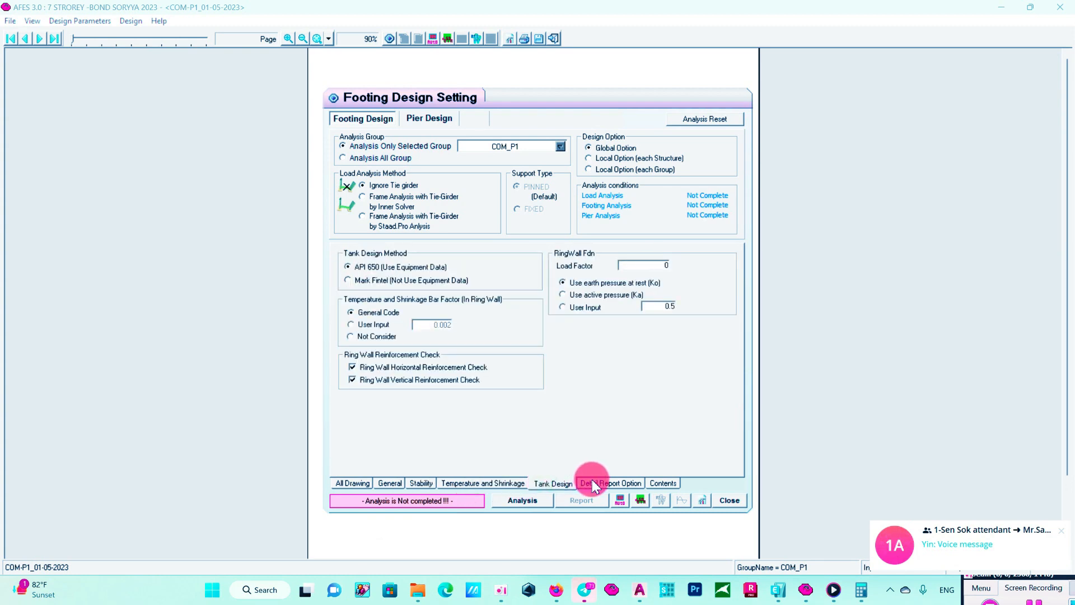
{"action": "left_click", "coordinate": [593, 483]}
{"action": "left_click", "coordinate": [514, 499]}
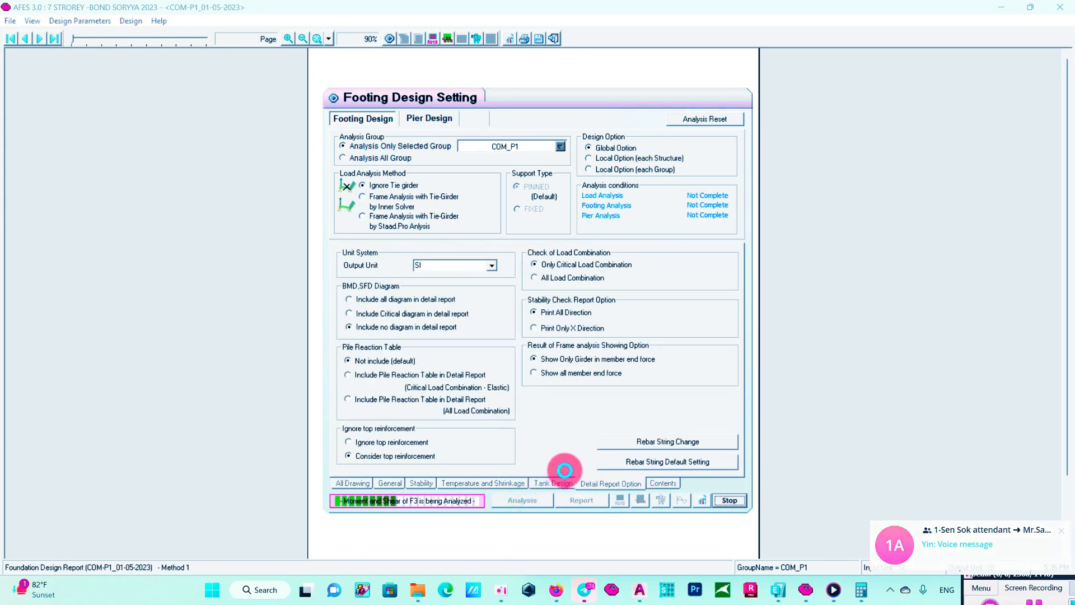
{"action": "left_click", "coordinate": [586, 502]}
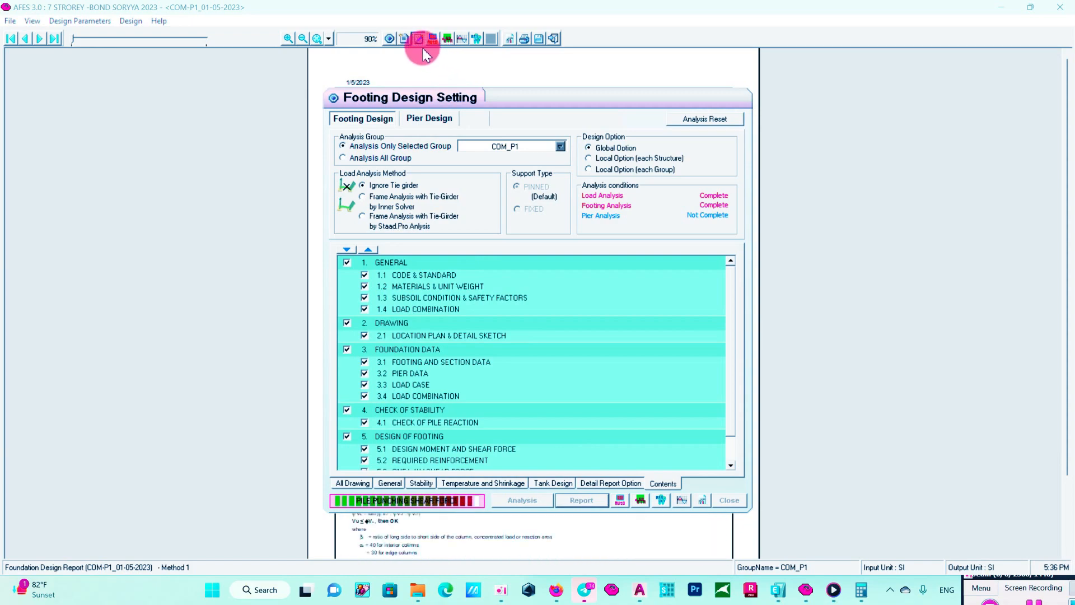
Review the summary report's pile reaction, reinforcement and shear checks for F3, and leave the report.
{"action": "left_click", "coordinate": [419, 39]}
{"action": "scroll", "coordinate": [644, 325], "scroll_direction": "down", "scroll_amount": 20}
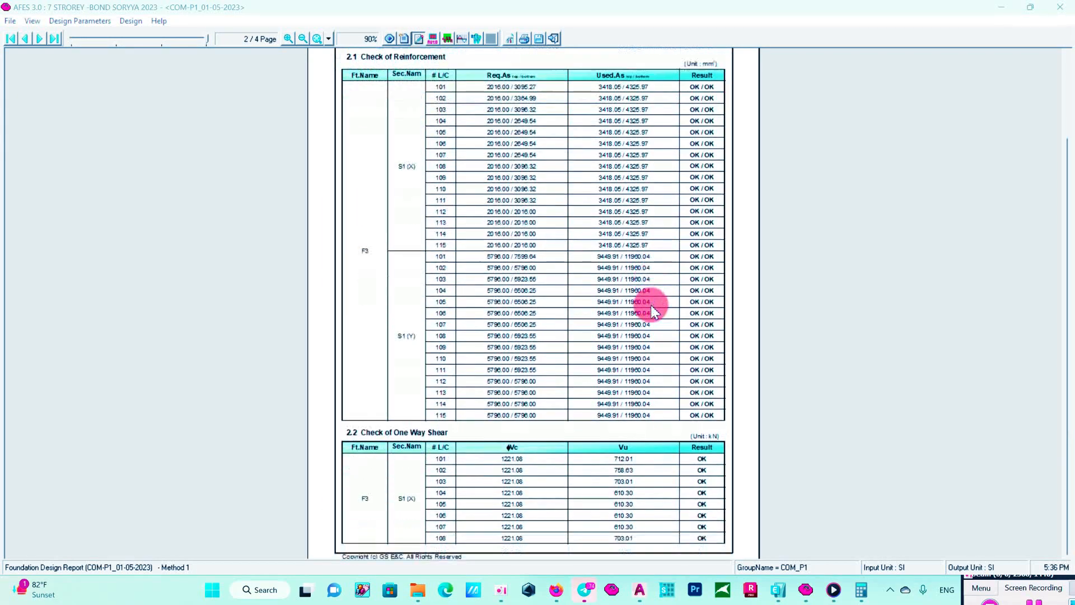
{"action": "scroll", "coordinate": [653, 302], "scroll_direction": "up", "scroll_amount": 20}
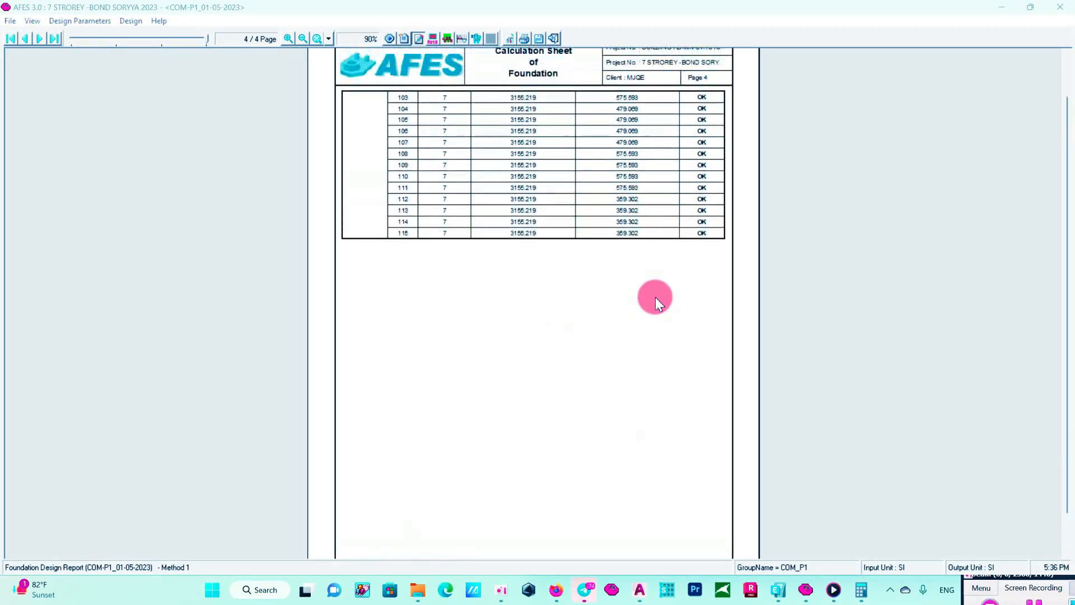
{"action": "scroll", "coordinate": [654, 302], "scroll_direction": "up", "scroll_amount": 3}
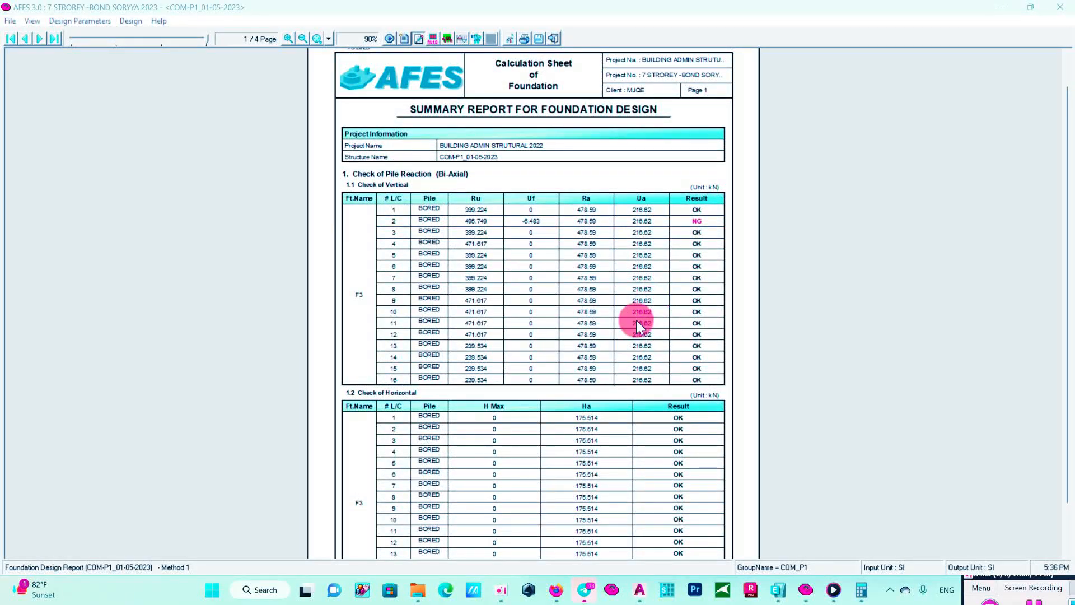
{"action": "left_click", "coordinate": [554, 37]}
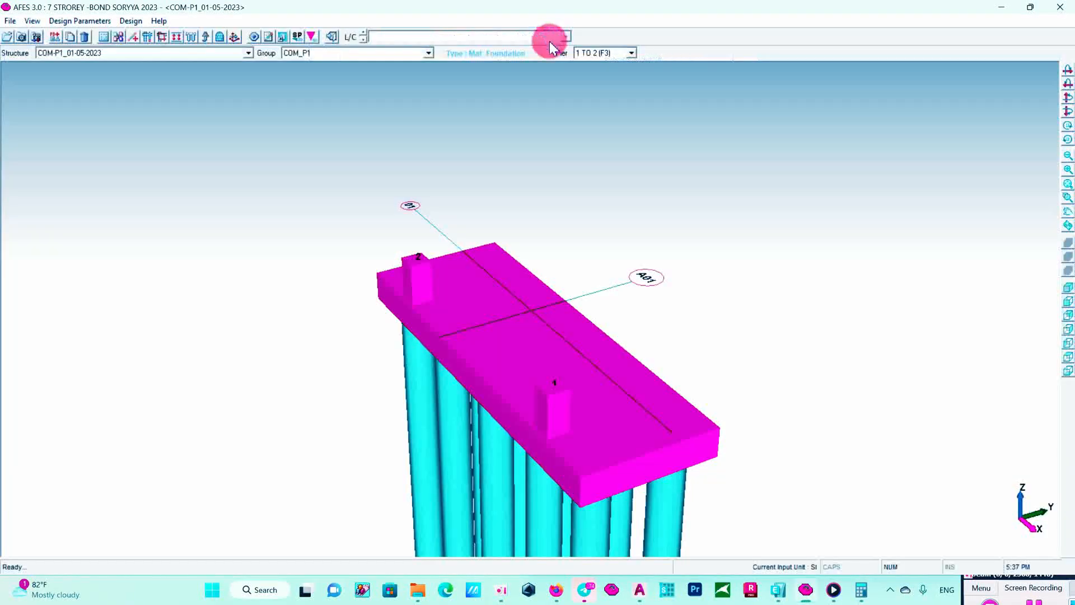
Reduce footing F3's height to 600 mm in the feature data and save it.
{"action": "left_click", "coordinate": [75, 22]}
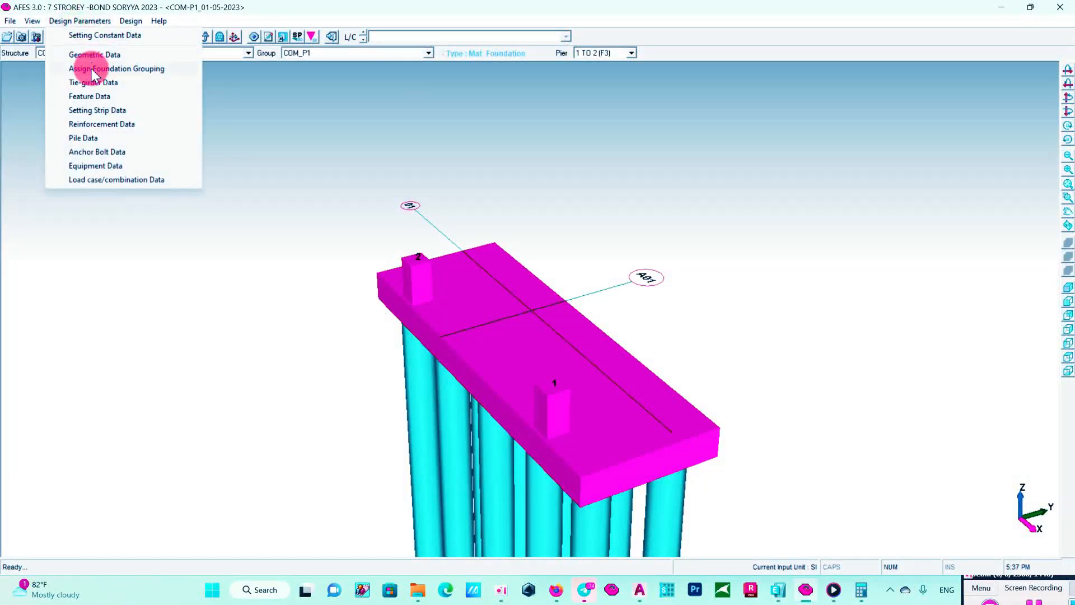
{"action": "left_click", "coordinate": [99, 106]}
{"action": "left_click_drag", "start_coordinate": [119, 229], "coordinate": [138, 230]}
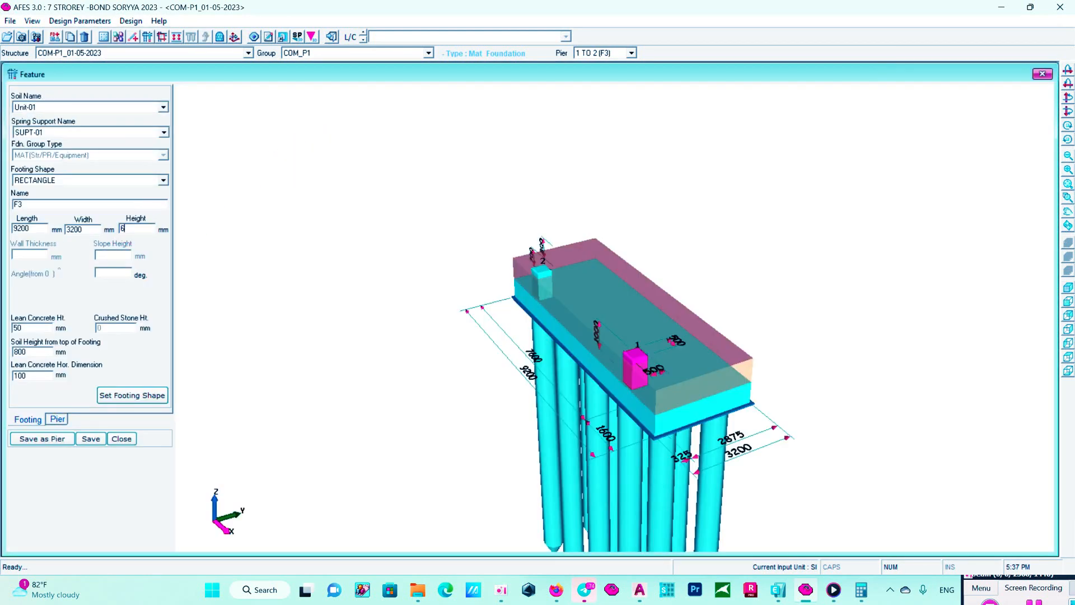
{"action": "left_click", "coordinate": [115, 438]}
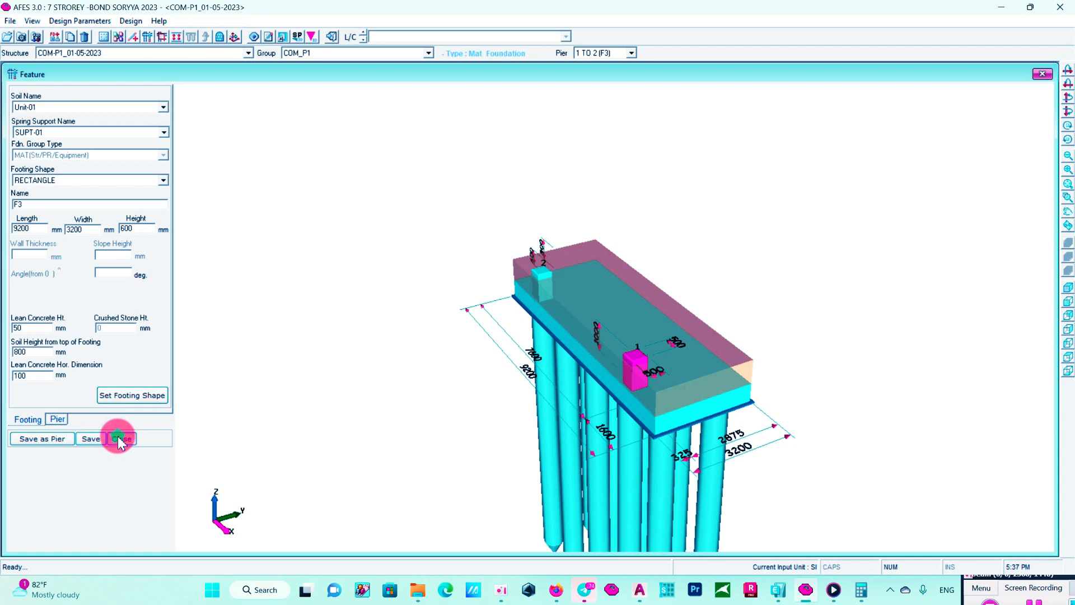
Repeat the Conventional Rigid foundation analysis with the thinner footing and generate the calculation report.
{"action": "left_click_drag", "start_coordinate": [432, 365], "coordinate": [553, 321]}
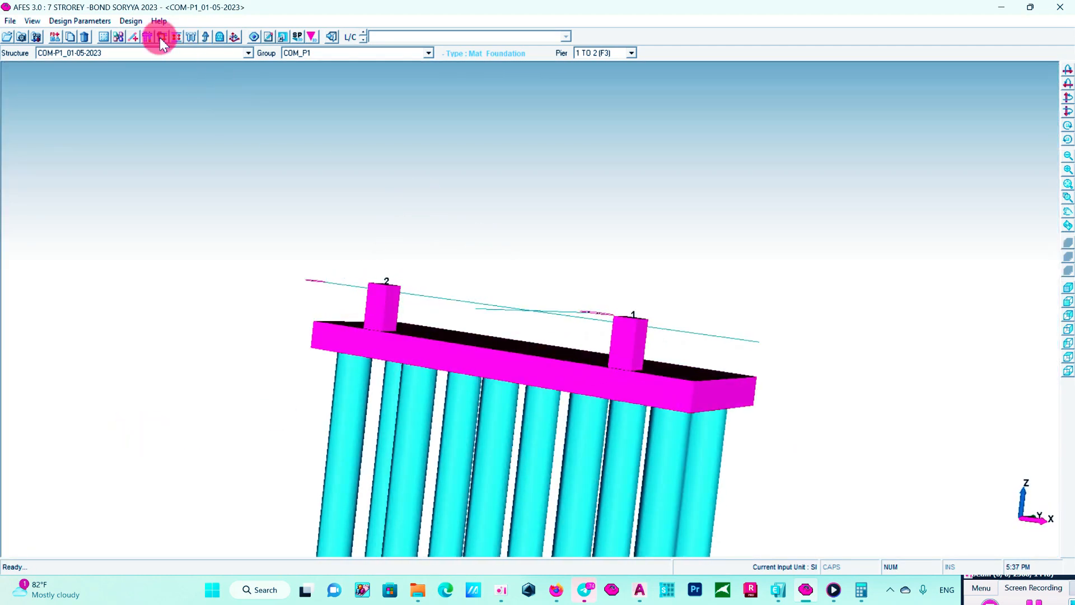
{"action": "left_click", "coordinate": [134, 22]}
{"action": "mouse_move", "coordinate": [157, 56]}
{"action": "left_click", "coordinate": [290, 56]}
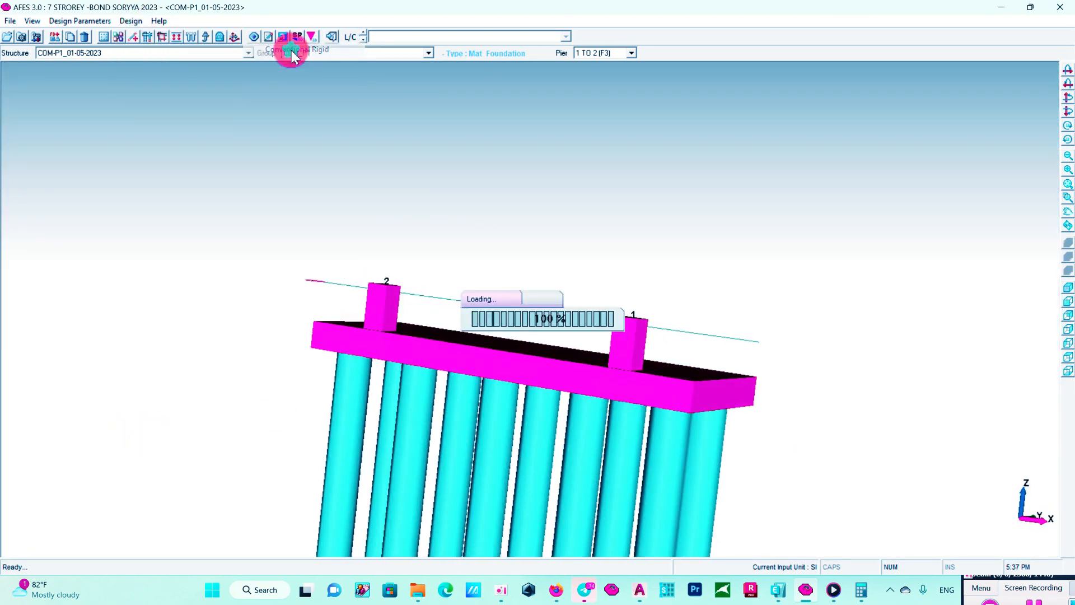
{"action": "left_click", "coordinate": [522, 500]}
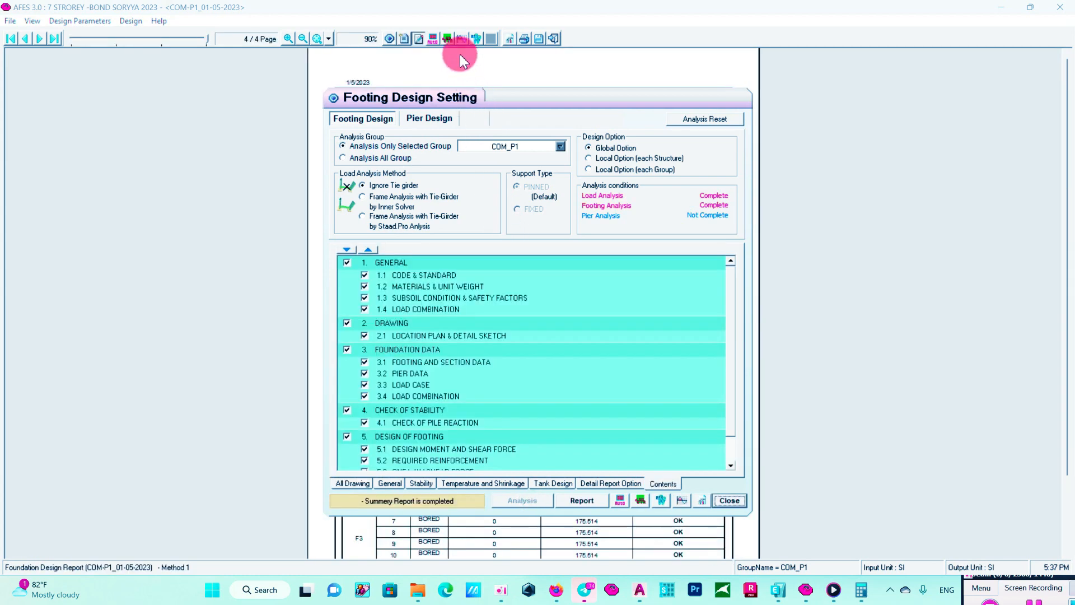
{"action": "left_click", "coordinate": [577, 501]}
{"action": "scroll", "coordinate": [489, 297], "scroll_direction": "down", "scroll_amount": 1}
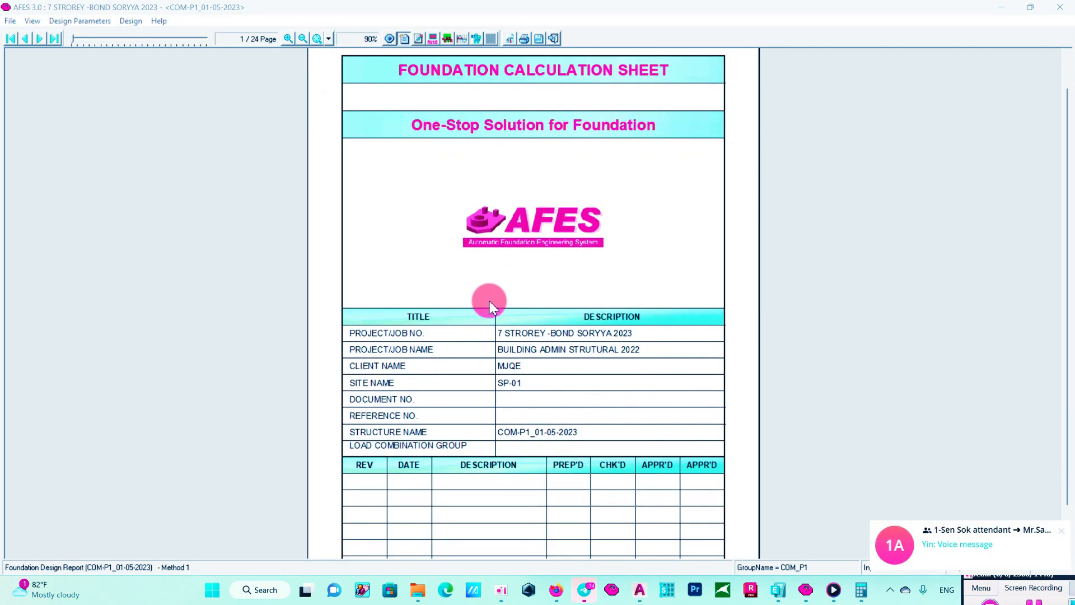
Examine the summary report of the 600 mm footing through to its last page of shear checks.
{"action": "left_click", "coordinate": [417, 39]}
{"action": "scroll", "coordinate": [671, 271], "scroll_direction": "down", "scroll_amount": 5}
{"action": "scroll", "coordinate": [671, 271], "scroll_direction": "down", "scroll_amount": 10}
{"action": "scroll", "coordinate": [697, 328], "scroll_direction": "up", "scroll_amount": 2}
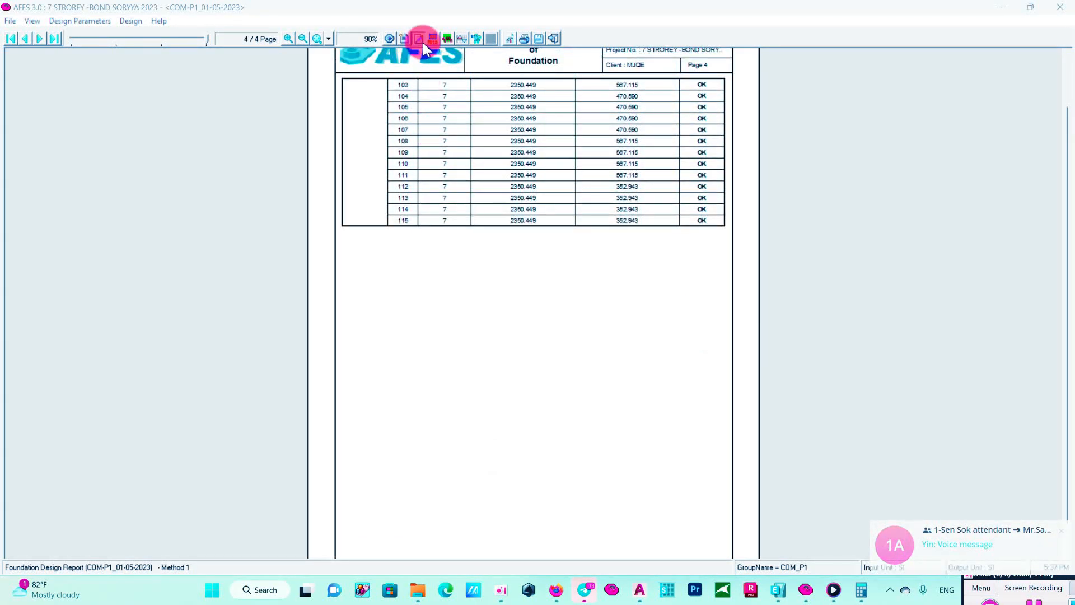
Inspect the pier and pile punching shear checks at the end of the detailed report, and leave the report.
{"action": "left_click", "coordinate": [404, 39]}
{"action": "scroll", "coordinate": [594, 287], "scroll_direction": "down", "scroll_amount": 5}
{"action": "left_click", "coordinate": [596, 285]}
{"action": "scroll", "coordinate": [595, 284], "scroll_direction": "down", "scroll_amount": 20}
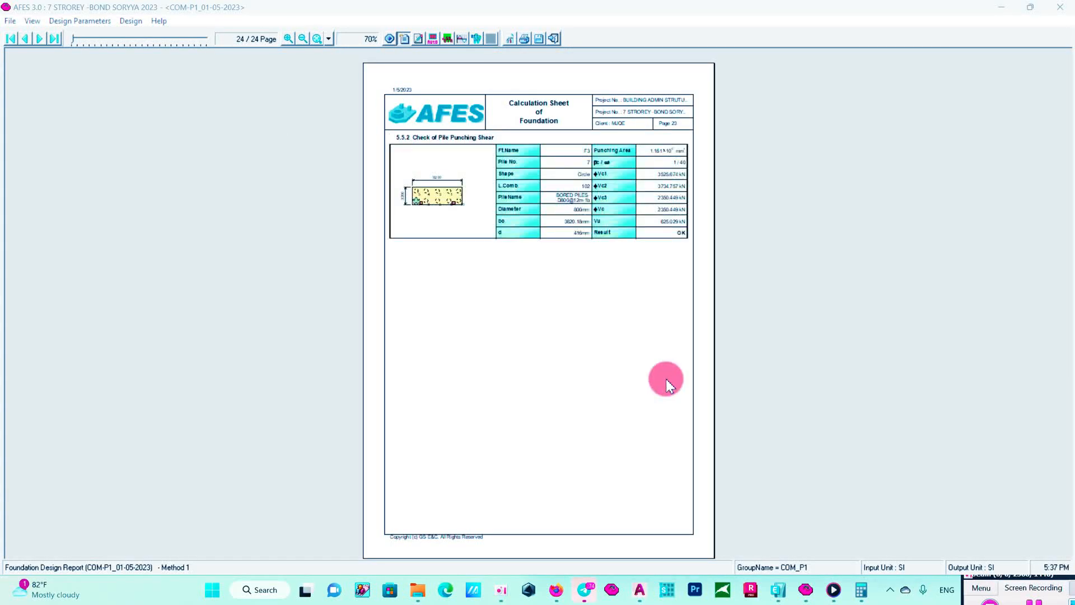
{"action": "left_click", "coordinate": [675, 317]}
{"action": "scroll", "coordinate": [710, 250], "scroll_direction": "up", "scroll_amount": 3}
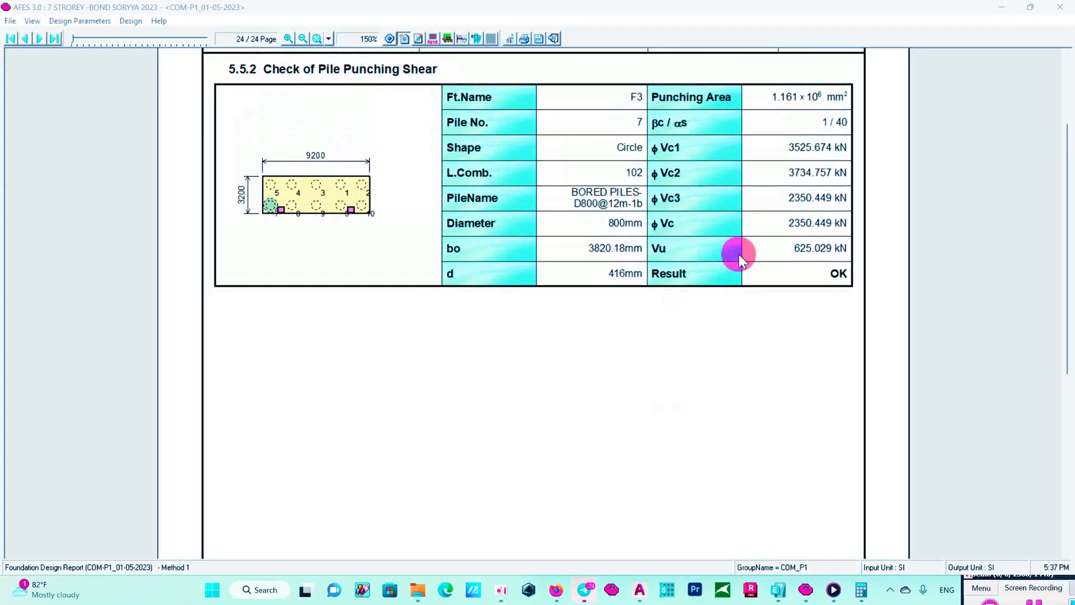
{"action": "scroll", "coordinate": [760, 268], "scroll_direction": "up", "scroll_amount": 5}
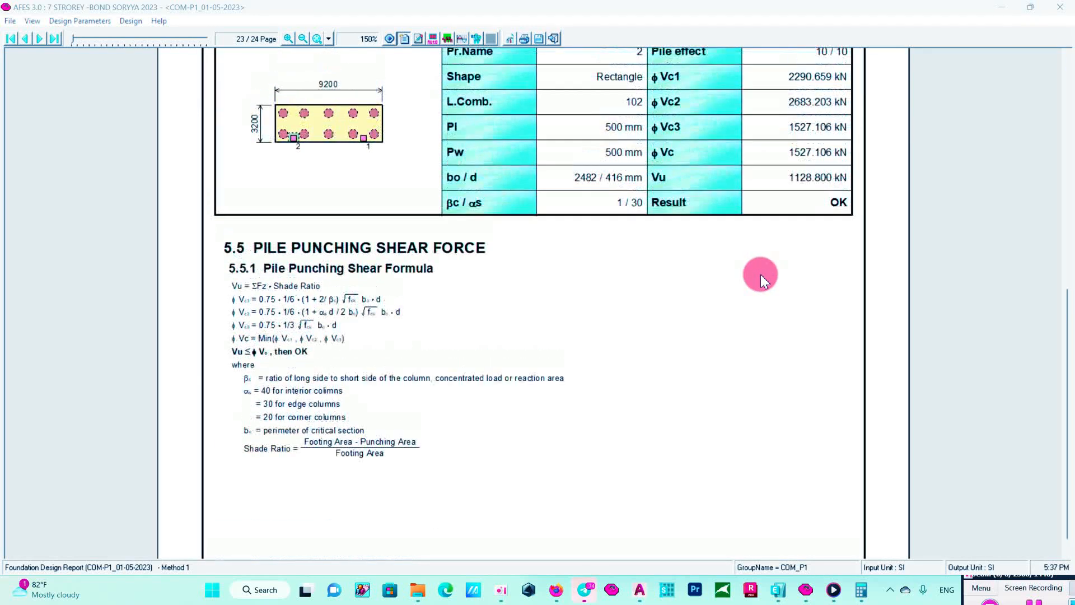
{"action": "scroll", "coordinate": [659, 341], "scroll_direction": "up", "scroll_amount": 1}
{"action": "left_click", "coordinate": [555, 39]}
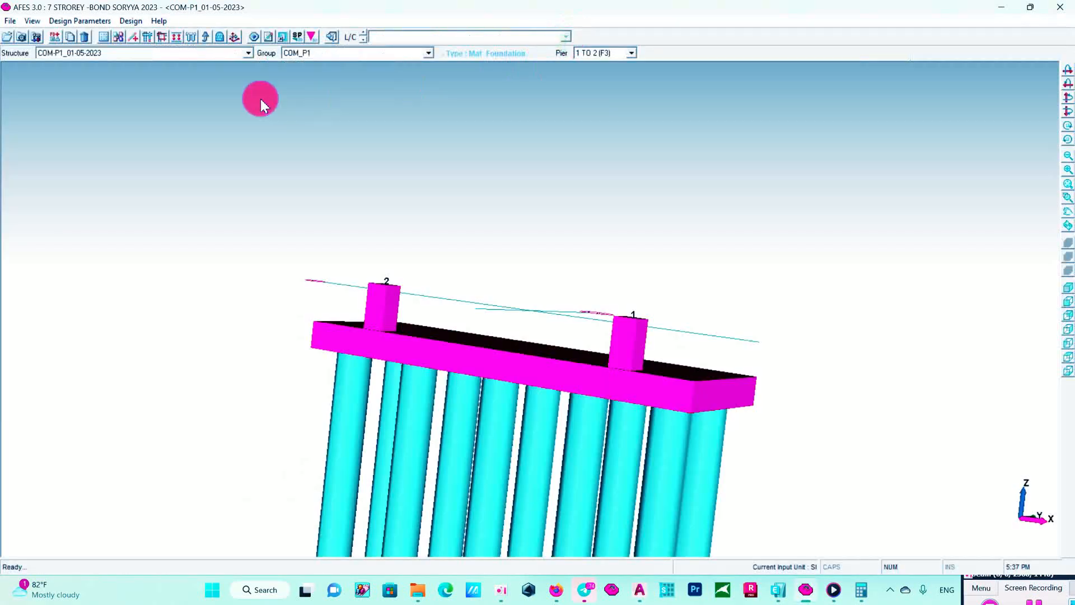
Set footing F3's height back to 700 mm, save the feature data and close it.
{"action": "left_click", "coordinate": [69, 21]}
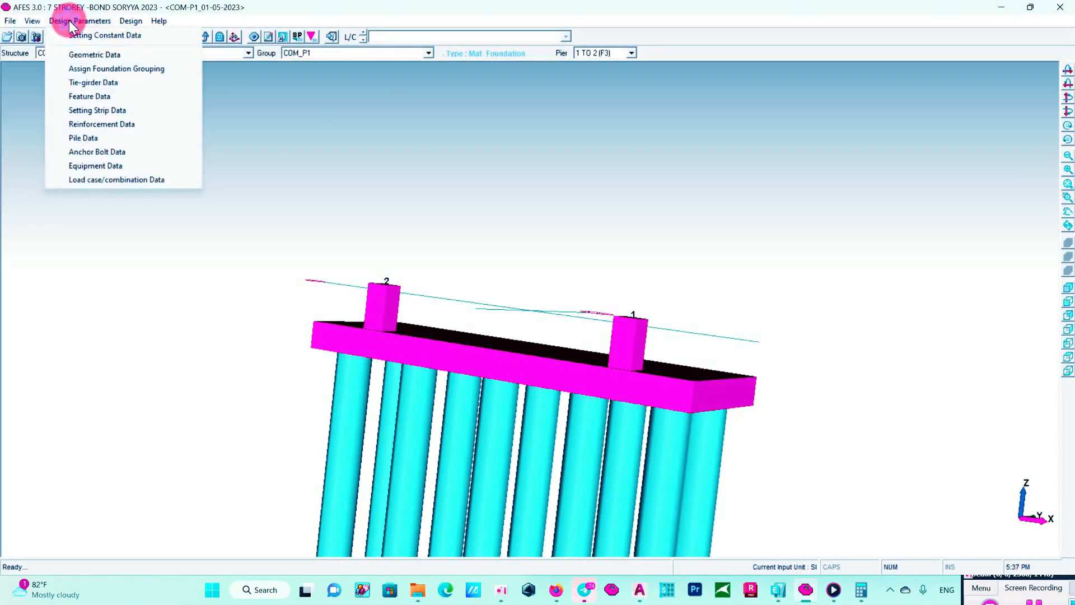
{"action": "left_click", "coordinate": [104, 96]}
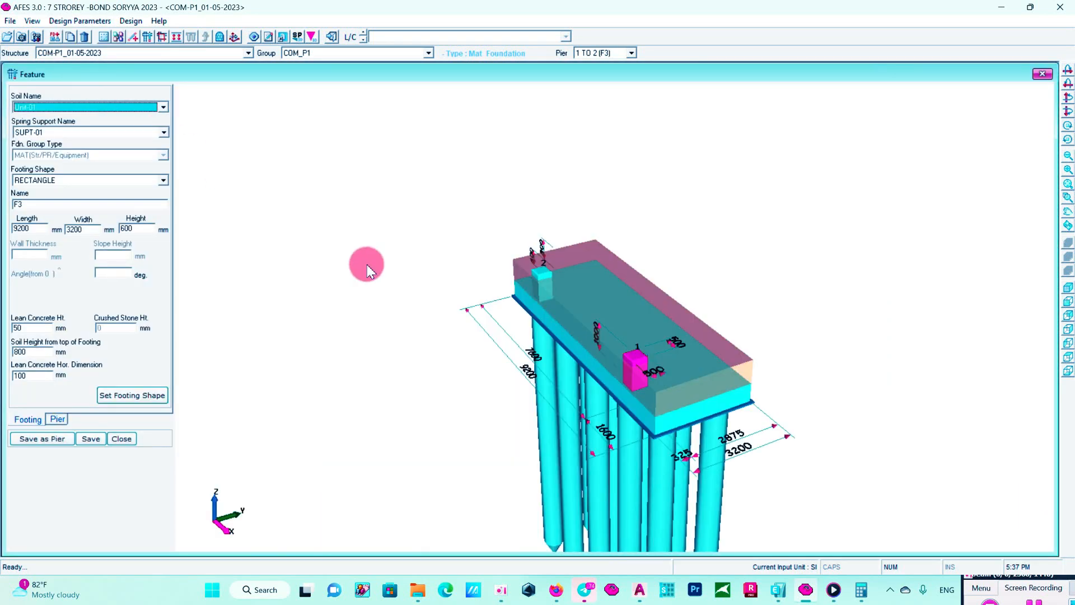
{"action": "left_click_drag", "start_coordinate": [558, 371], "coordinate": [566, 296]}
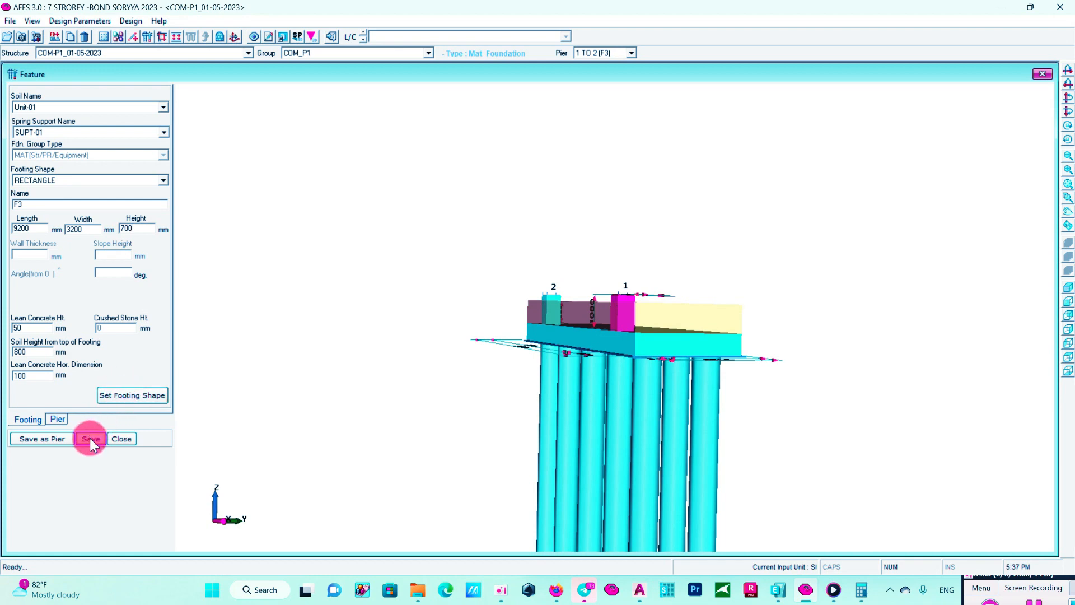
{"action": "left_click", "coordinate": [117, 439]}
{"action": "left_click_drag", "start_coordinate": [521, 280], "coordinate": [18, 468]}
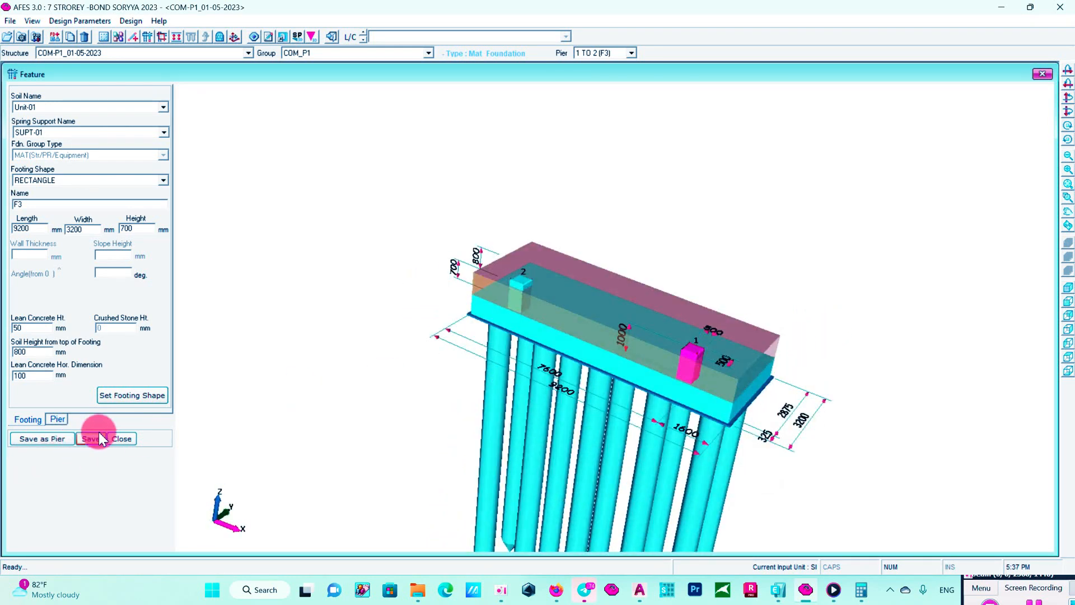
{"action": "left_click", "coordinate": [122, 438]}
Open the Conventional Rigid foundation design settings for group COM_P1.
{"action": "left_click", "coordinate": [96, 23]}
{"action": "left_click", "coordinate": [120, 23]}
{"action": "left_click", "coordinate": [132, 23]}
{"action": "mouse_move", "coordinate": [155, 47]}
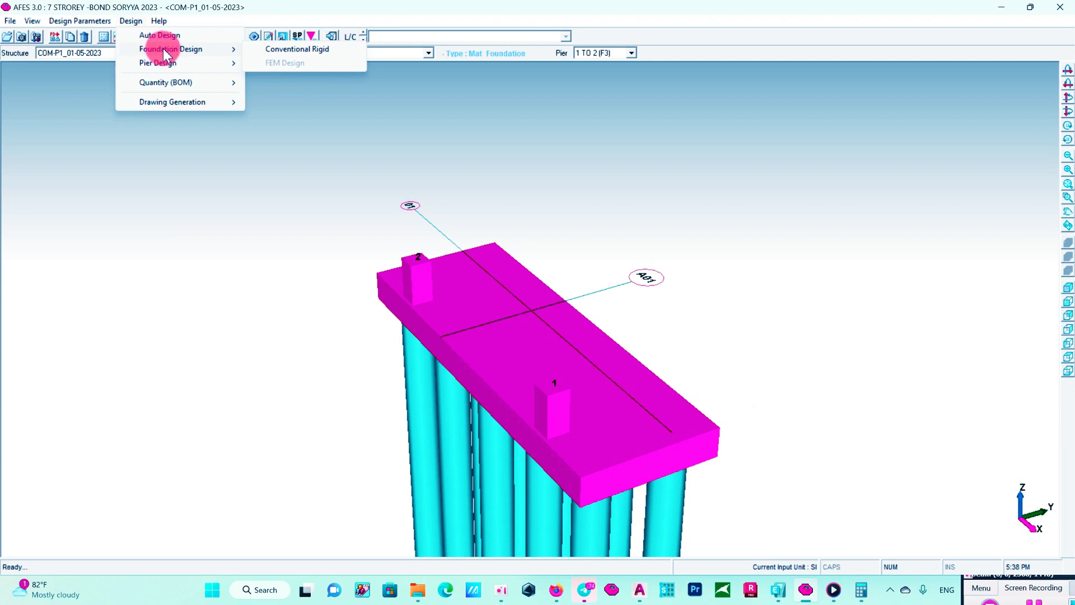
{"action": "left_click", "coordinate": [293, 51]}
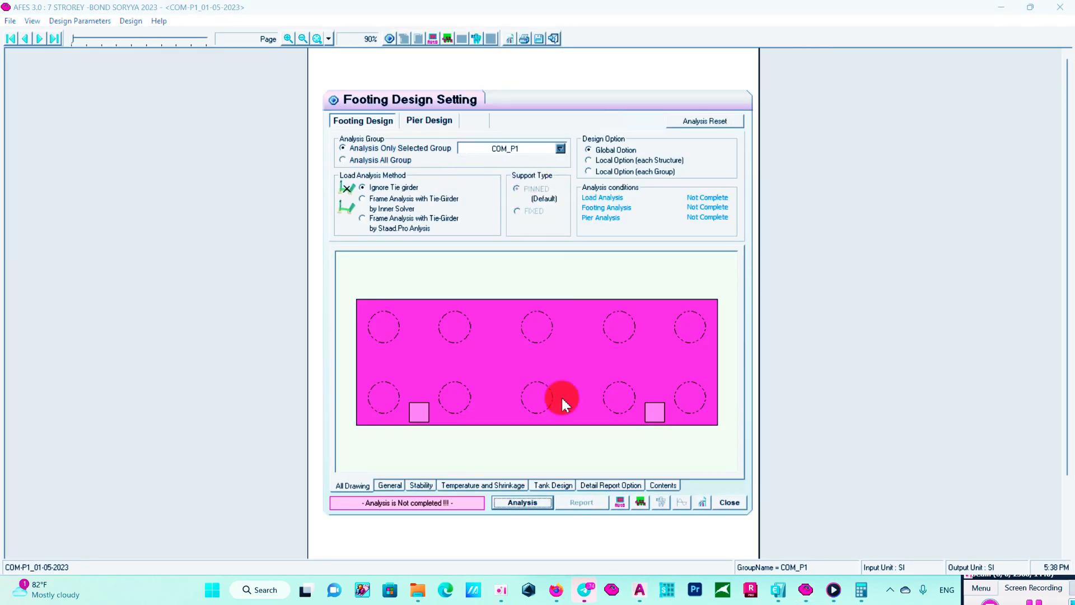
Review the footing design settings for general, stability, temperature and shrinkage, tank design, detail report options and report contents.
{"action": "left_click", "coordinate": [419, 486]}
{"action": "left_click", "coordinate": [390, 485]}
{"action": "left_click", "coordinate": [350, 486]}
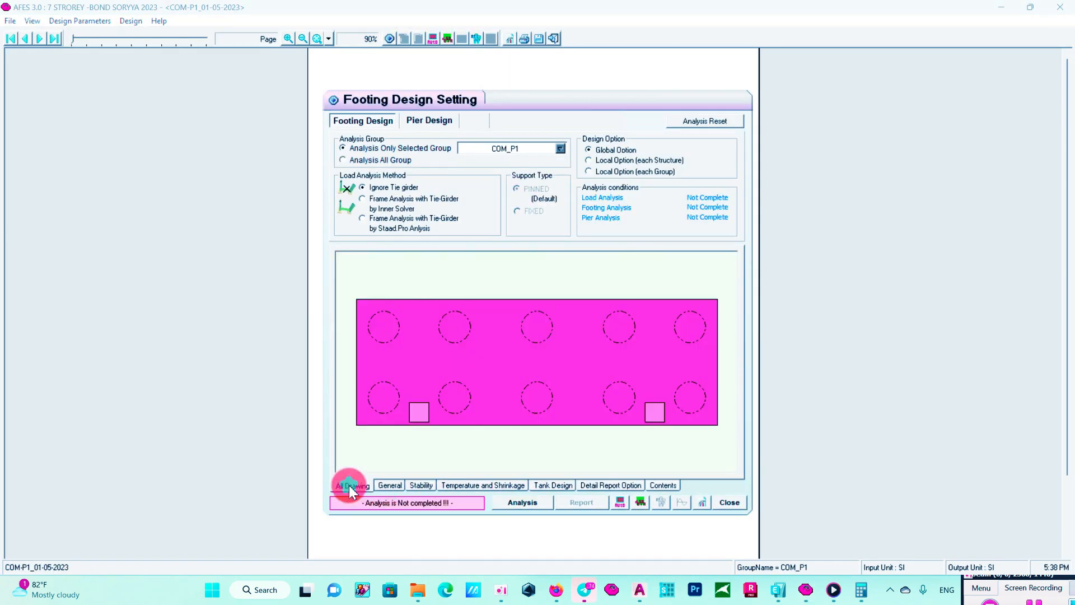
{"action": "left_click", "coordinate": [390, 486]}
{"action": "left_click", "coordinate": [423, 486]}
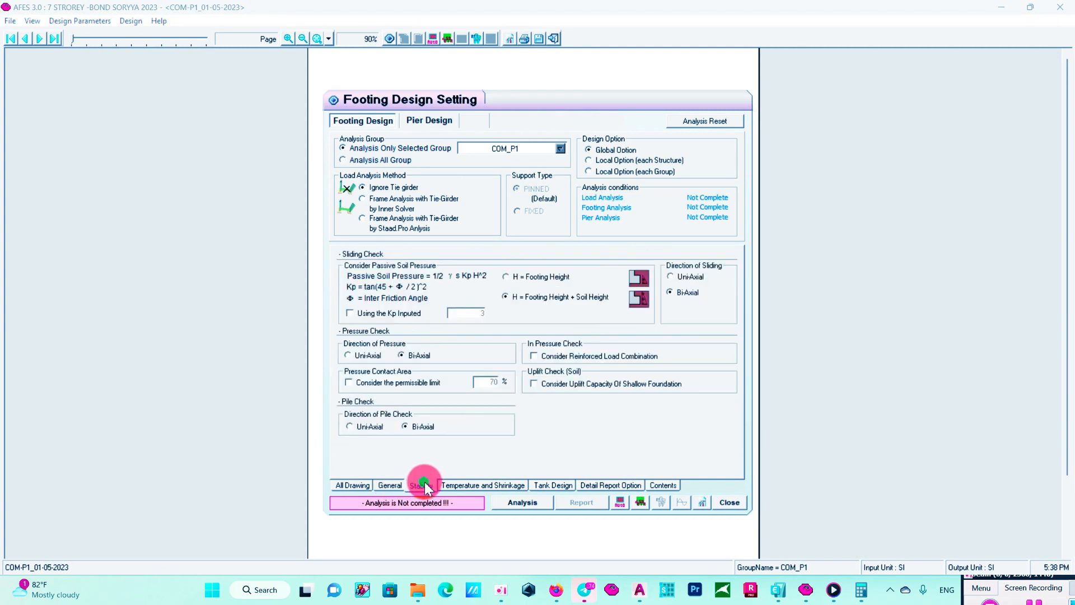
{"action": "left_click", "coordinate": [461, 485]}
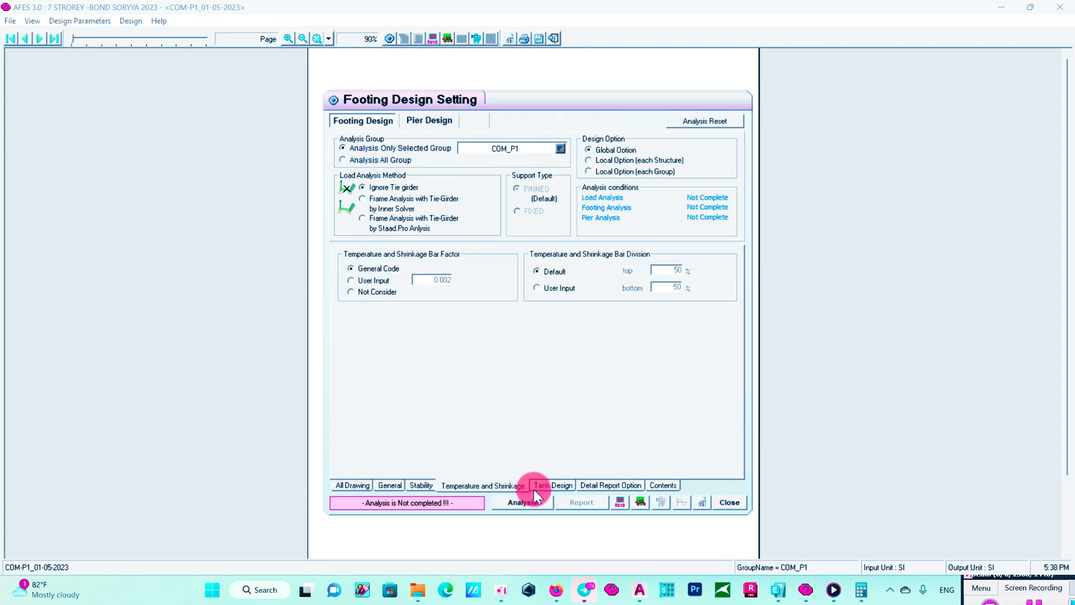
{"action": "left_click", "coordinate": [535, 486]}
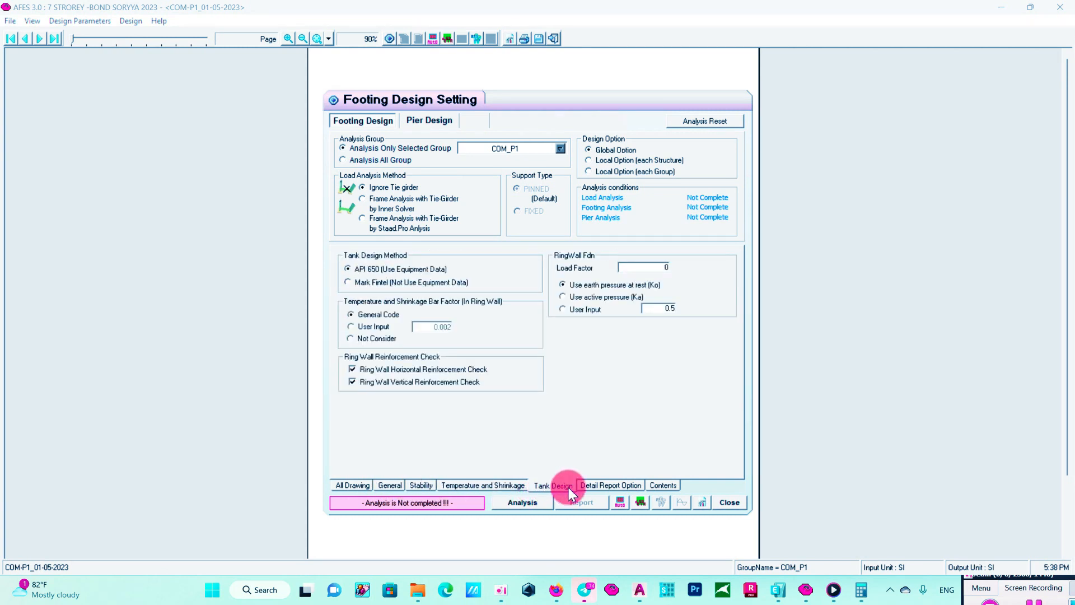
{"action": "left_click", "coordinate": [598, 485]}
{"action": "left_click", "coordinate": [663, 484]}
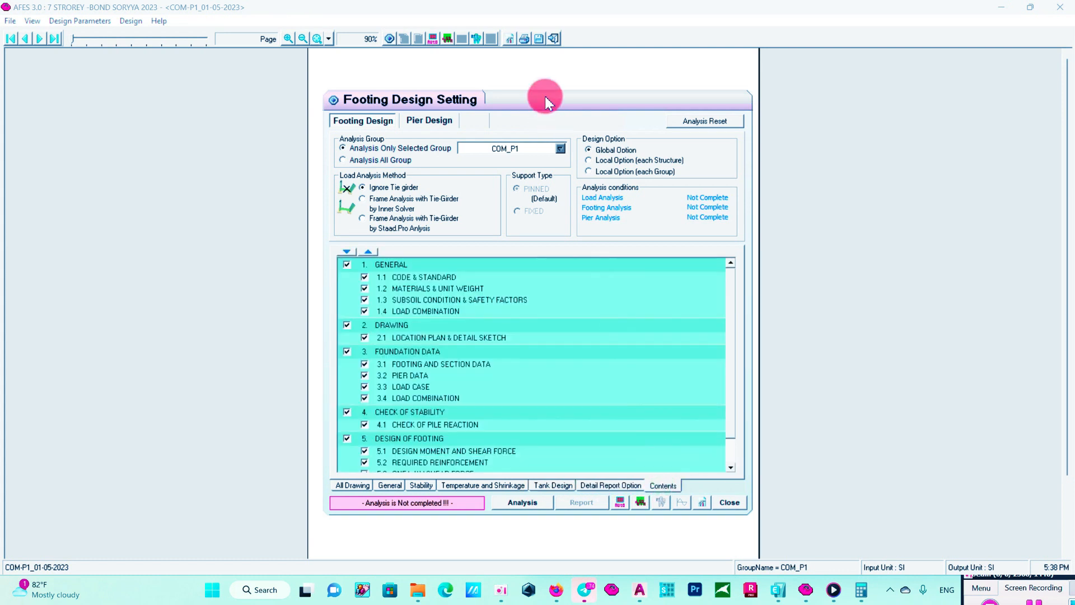
Run the footing analysis for COM_P1 and generate the detailed foundation calculation report.
{"action": "left_click", "coordinate": [523, 503]}
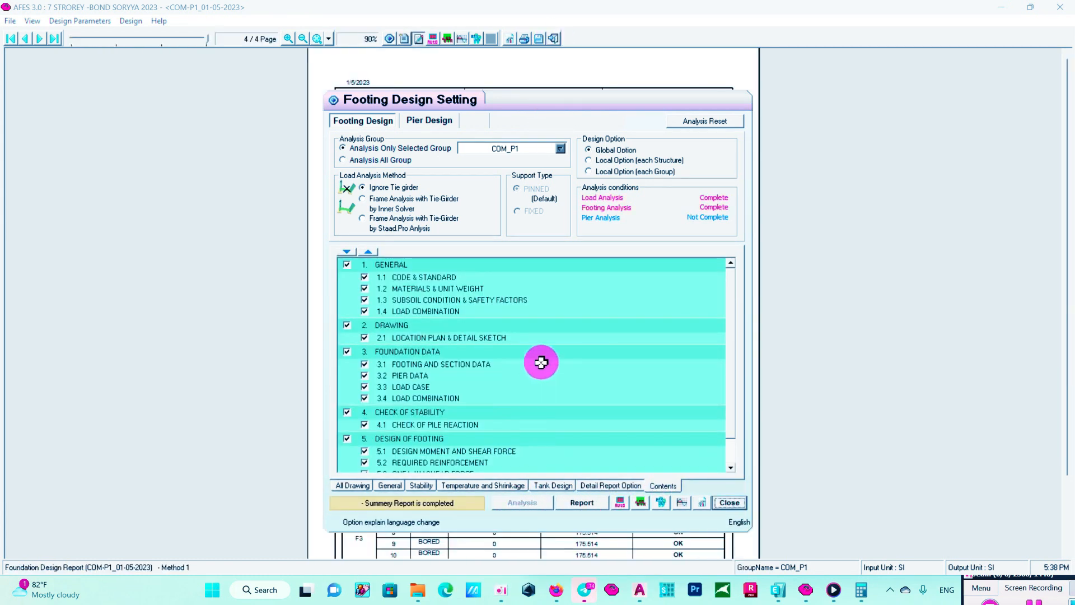
{"action": "left_click", "coordinate": [597, 502]}
{"action": "left_click", "coordinate": [412, 38]}
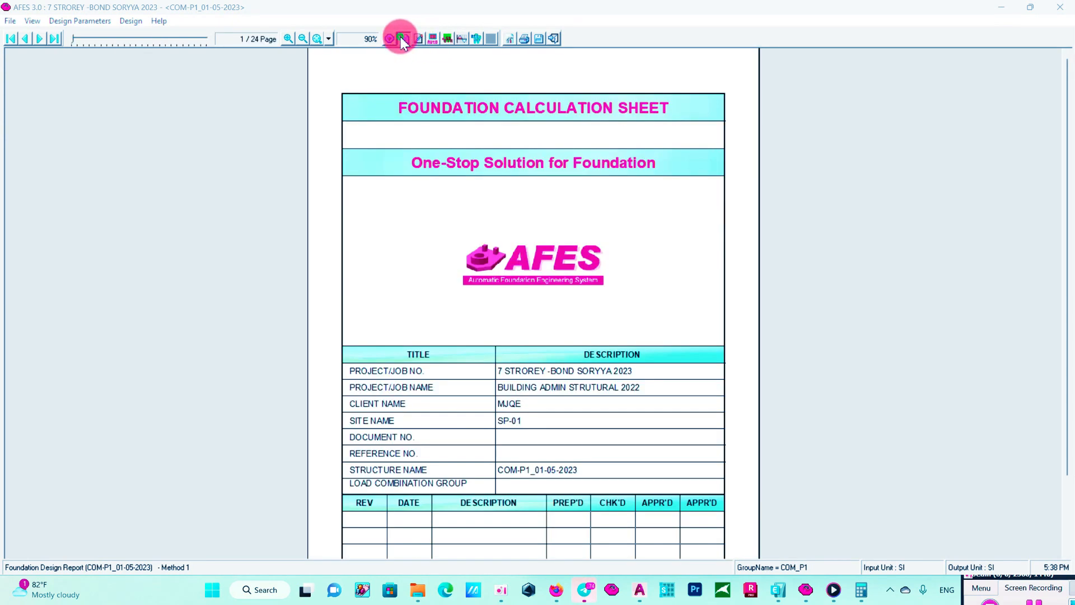
Examine the reinforcement and one-way shear checks of footing F3 in the summary report, and leave the report.
{"action": "left_click", "coordinate": [419, 38]}
{"action": "left_click", "coordinate": [528, 232]}
{"action": "left_click", "coordinate": [596, 257]}
{"action": "scroll", "coordinate": [598, 261], "scroll_direction": "down", "scroll_amount": 20}
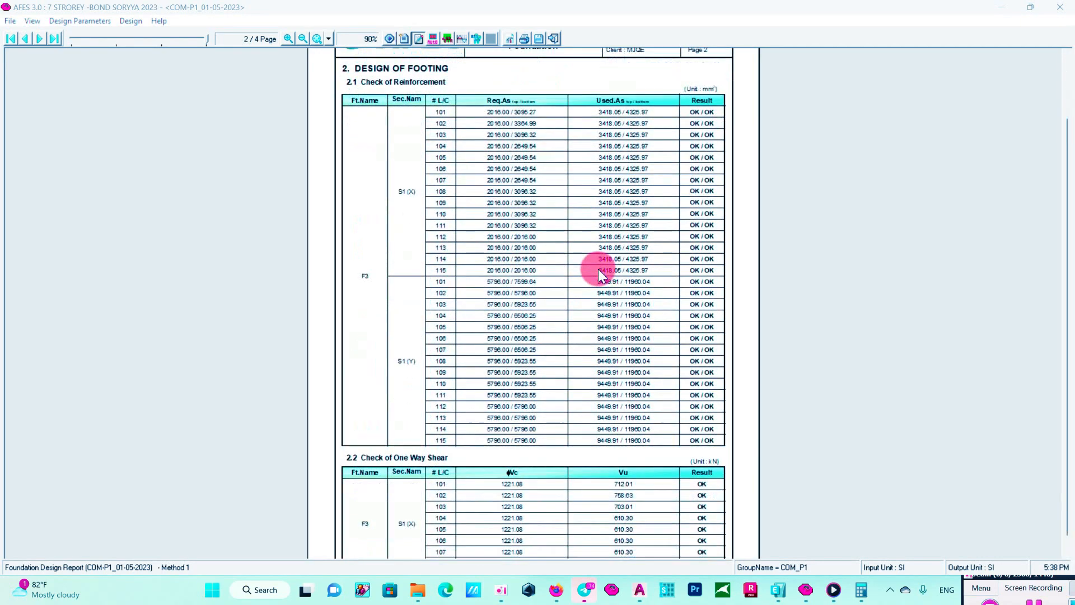
{"action": "scroll", "coordinate": [597, 271], "scroll_direction": "up", "scroll_amount": 12}
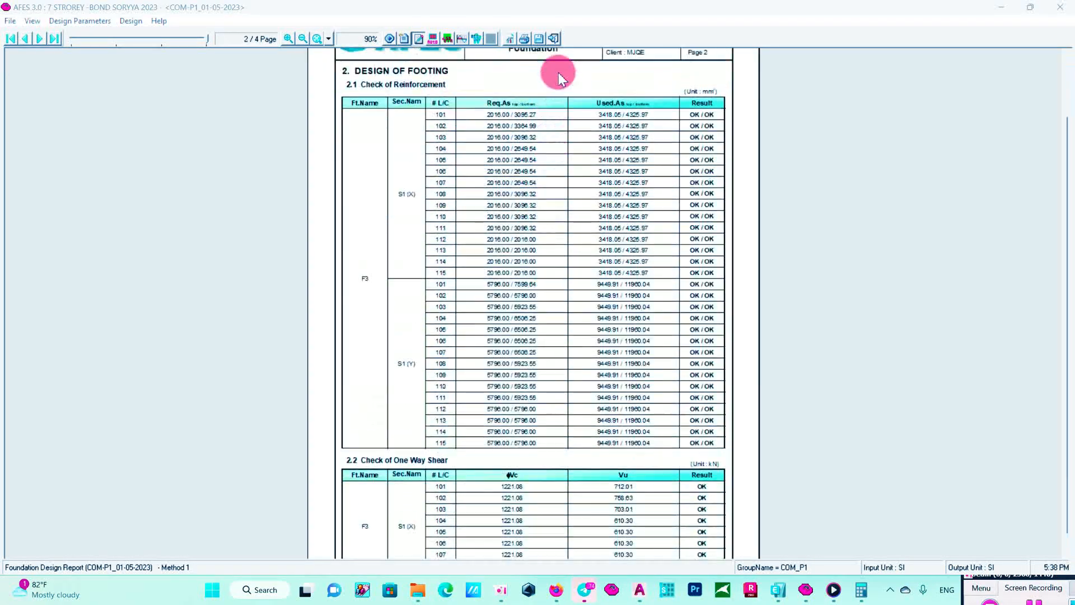
{"action": "left_click", "coordinate": [554, 38]}
Orient the 3D pile footing model so all piles show, and capture the AFES window with the Snipping Tool.
{"action": "left_click_drag", "start_coordinate": [612, 311], "coordinate": [491, 230]}
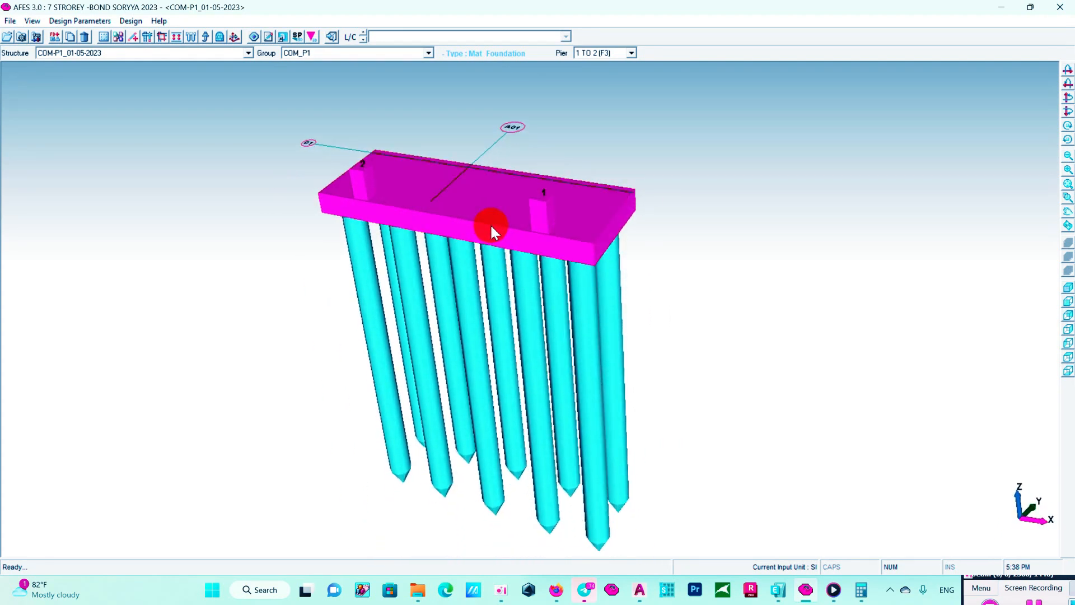
{"action": "left_click_drag", "start_coordinate": [394, 249], "coordinate": [417, 220]}
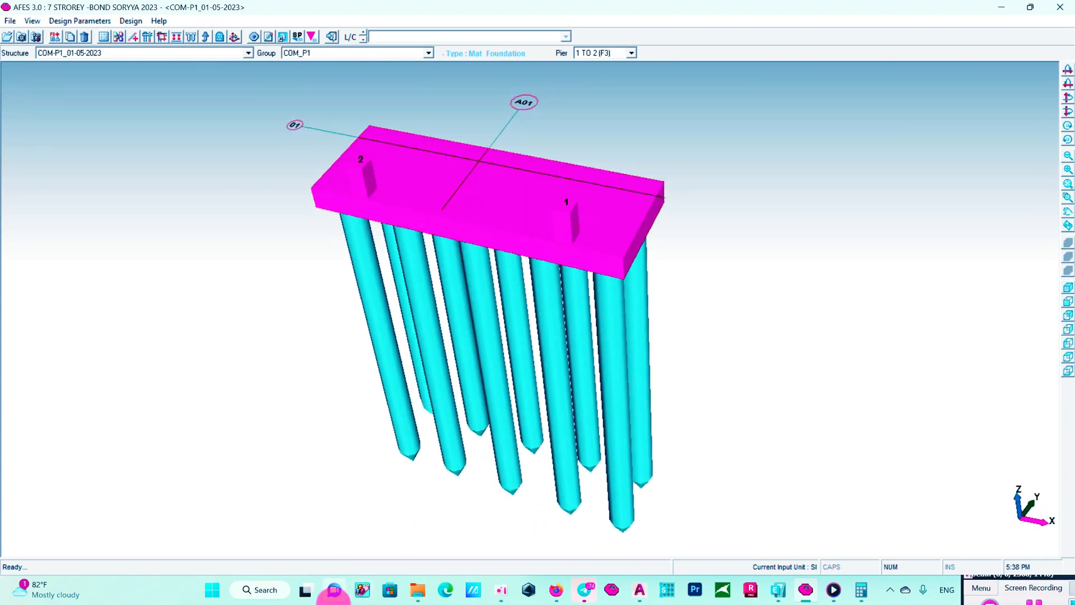
{"action": "left_click", "coordinate": [268, 590]}
{"action": "left_click", "coordinate": [355, 290]}
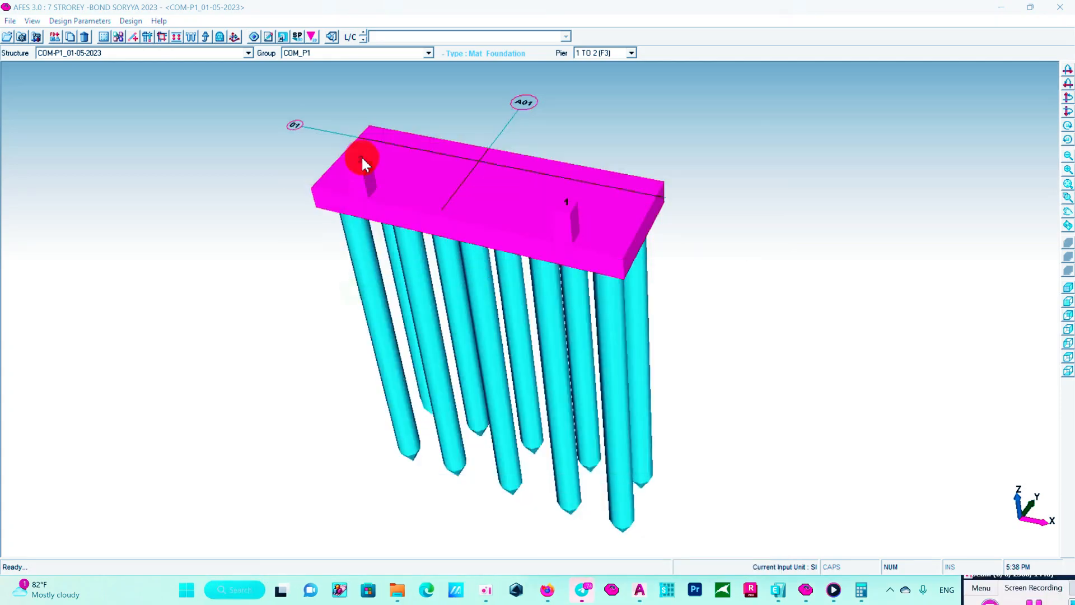
{"action": "left_click", "coordinate": [182, 116]}
{"action": "left_click_drag", "start_coordinate": [1, 2], "coordinate": [1072, 567]}
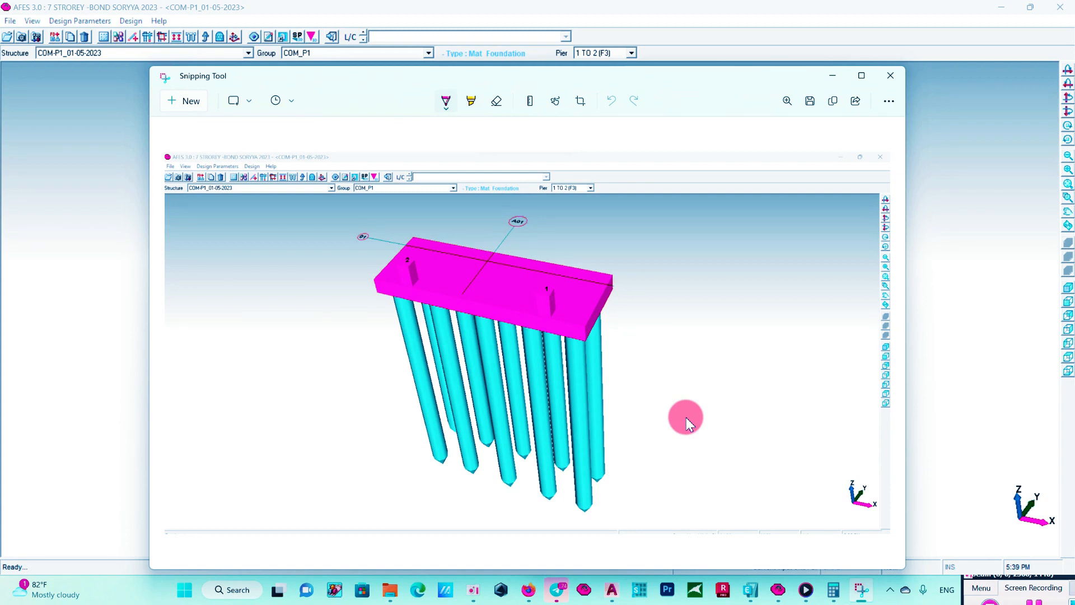
Save the model screenshot as a PNG on the Desktop and close the Snipping Tool.
{"action": "right_click", "coordinate": [474, 323]}
{"action": "left_click", "coordinate": [518, 340]}
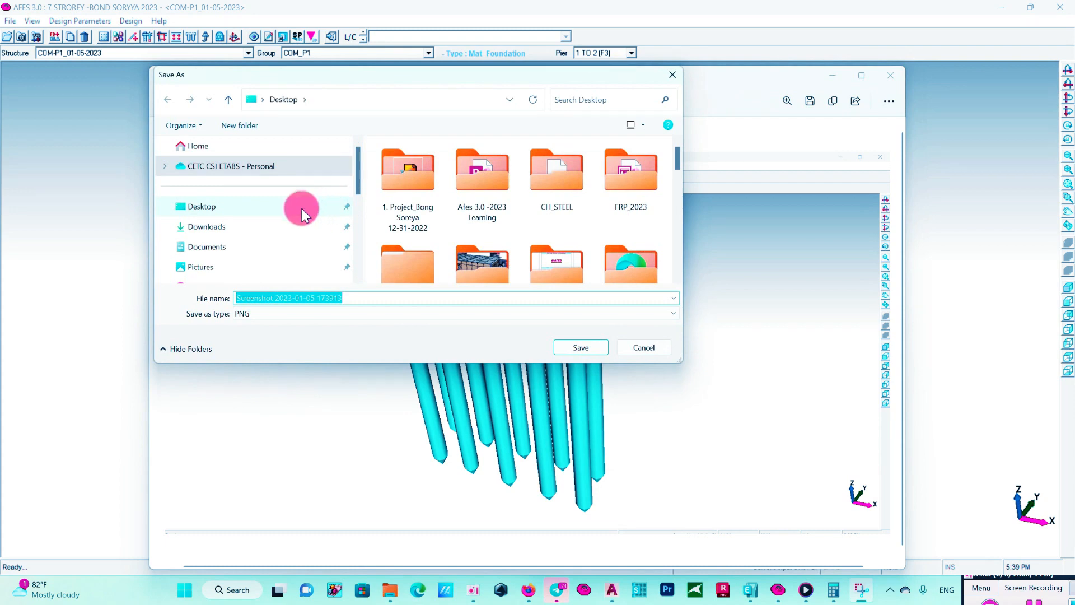
{"action": "left_click", "coordinate": [578, 351]}
{"action": "left_click", "coordinate": [890, 75]}
Run the Conventional Rigid analysis of COM_P1 again and generate its calculation report.
{"action": "left_click", "coordinate": [80, 21]}
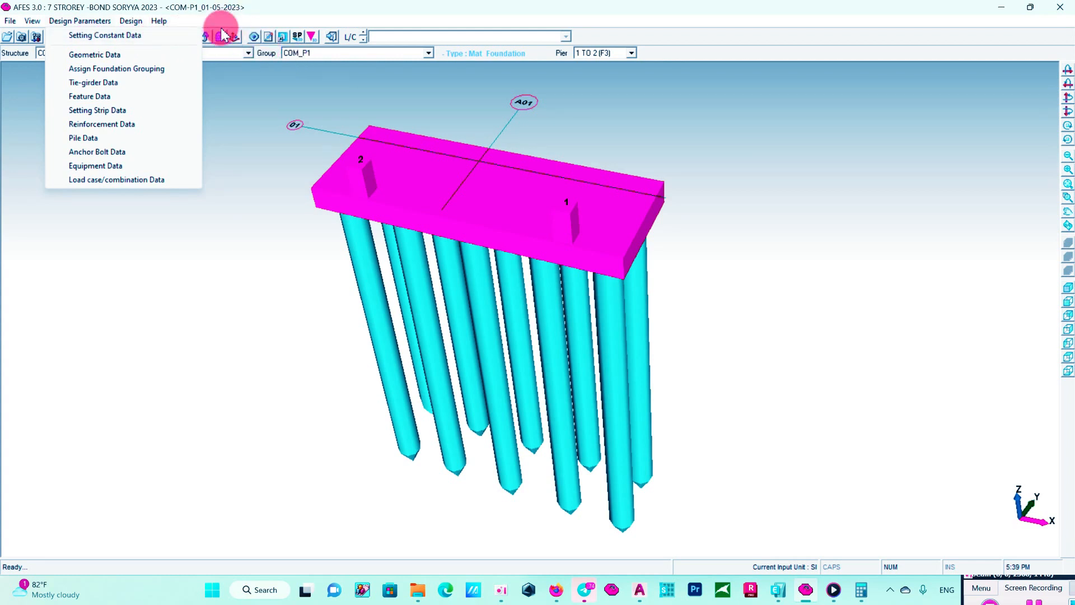
{"action": "left_click", "coordinate": [185, 8]}
{"action": "left_click", "coordinate": [131, 20]}
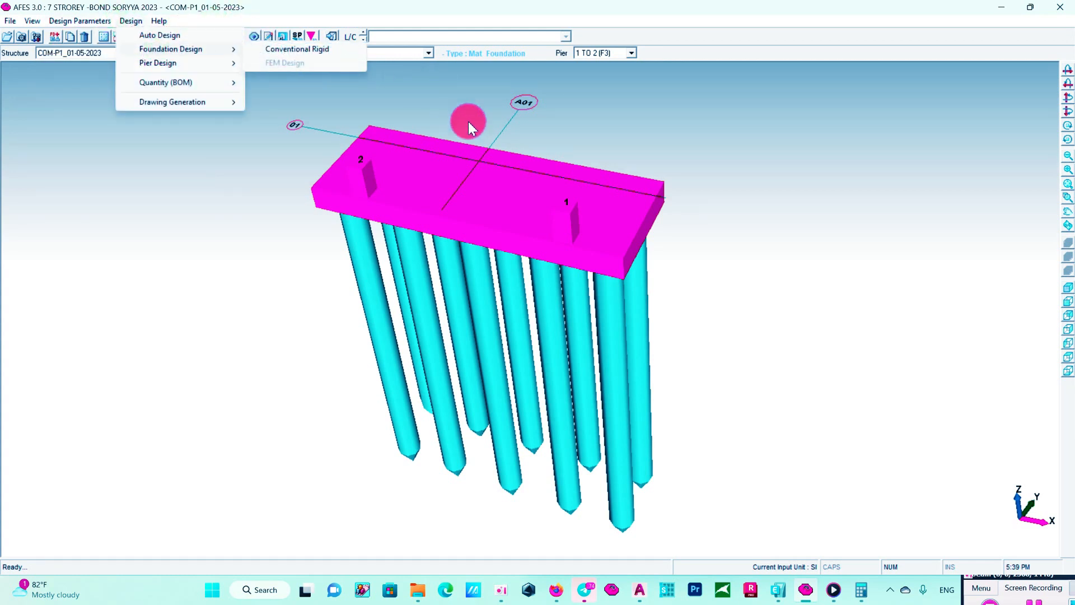
{"action": "left_click", "coordinate": [178, 53]}
{"action": "left_click", "coordinate": [290, 51]}
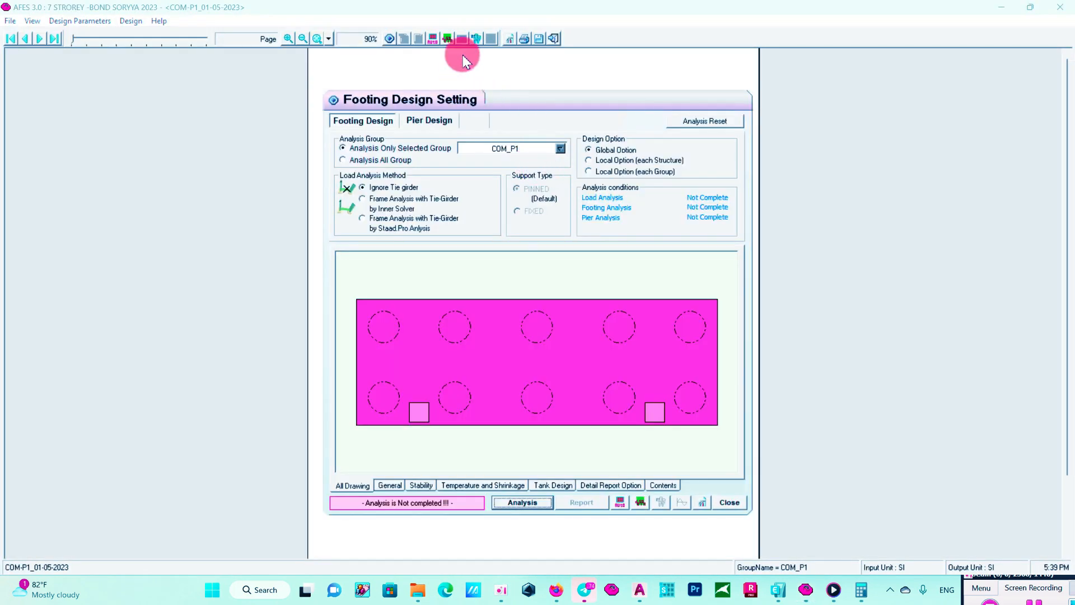
{"action": "left_click", "coordinate": [524, 503]}
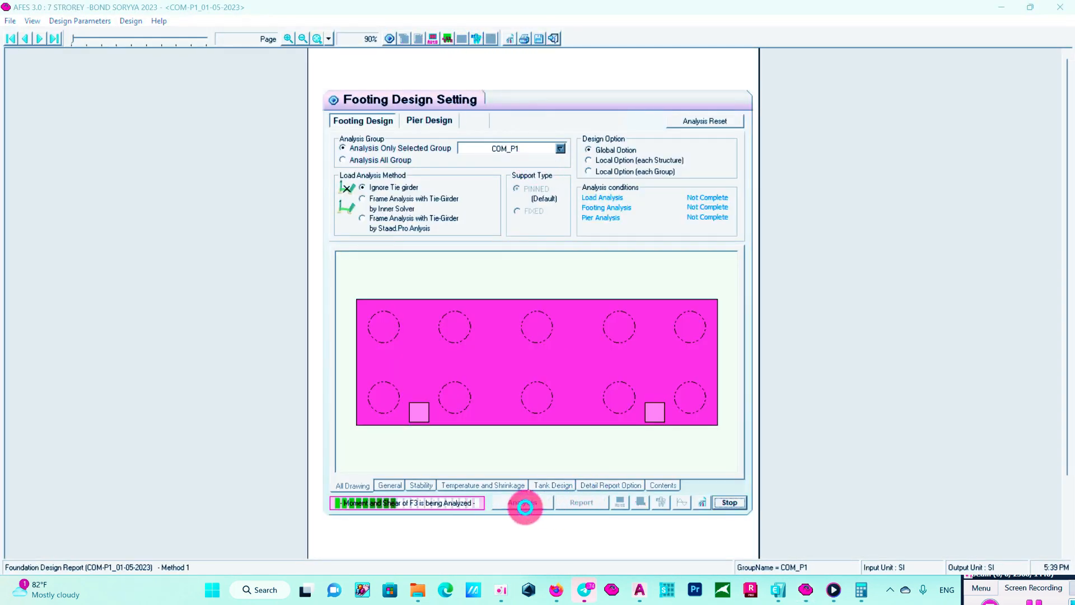
{"action": "left_click", "coordinate": [593, 503]}
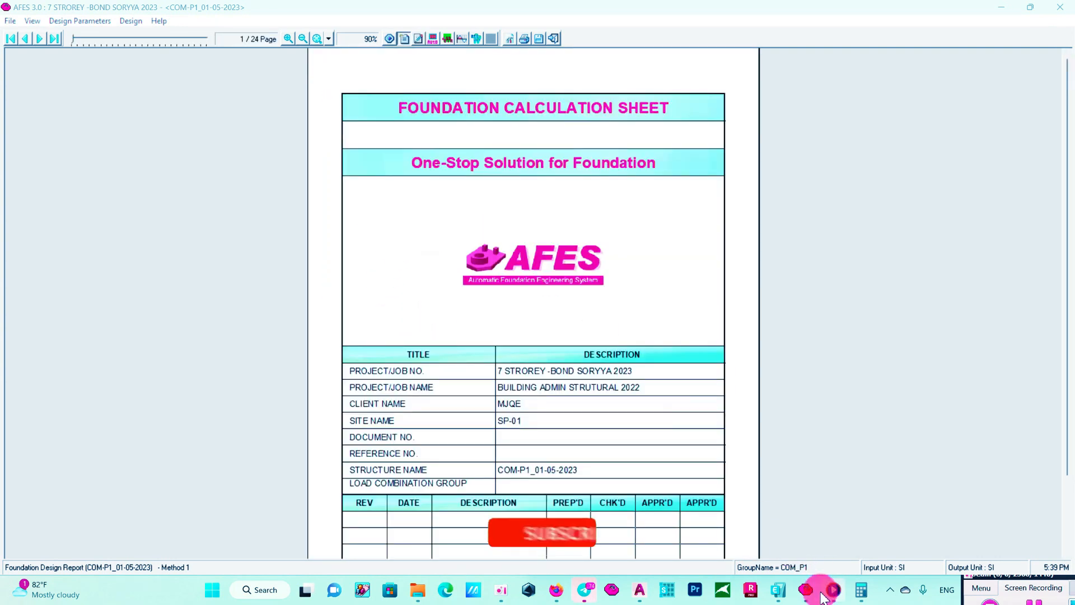
Switch to AutoCAD and bring up the pile layout plan in the BULDING All CHBAR AMPOV (2) drawing.
{"action": "mouse_move", "coordinate": [640, 588]}
{"action": "left_click", "coordinate": [701, 543]}
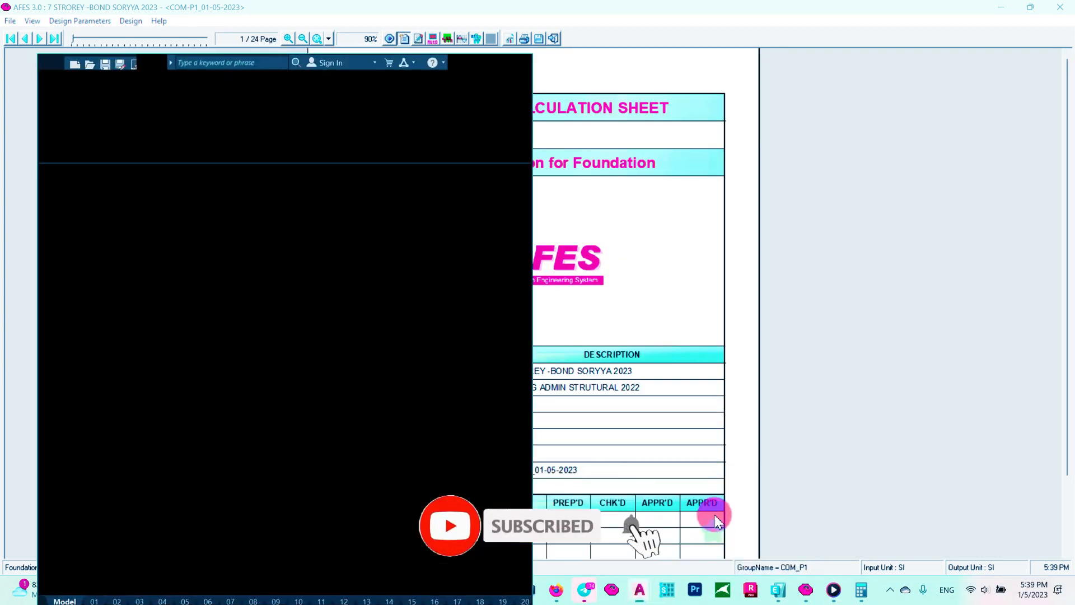
{"action": "left_click", "coordinate": [508, 66]}
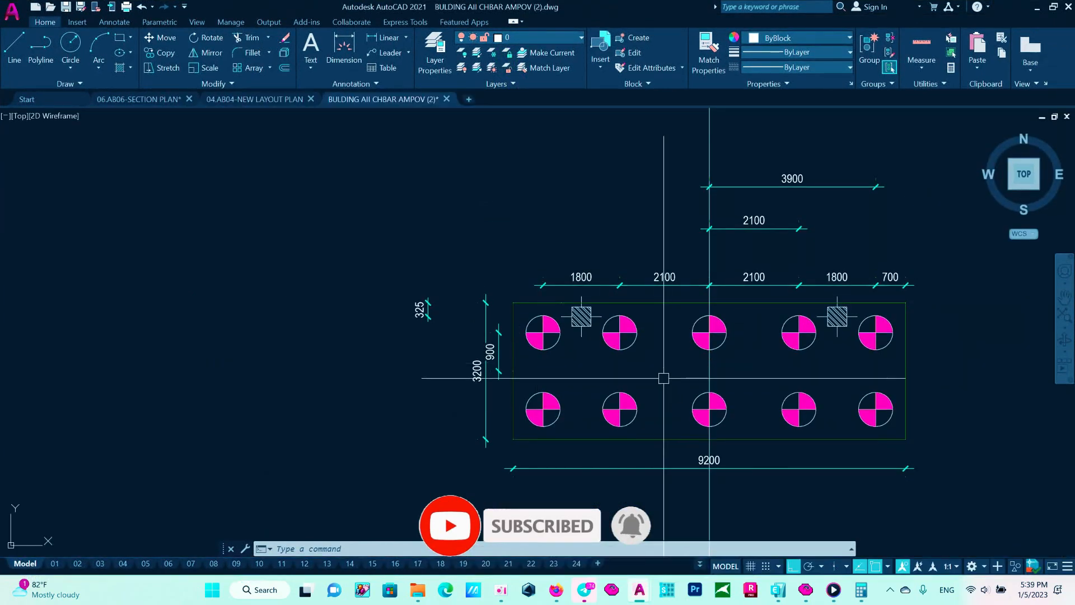
{"action": "middle_click_drag", "start_coordinate": [657, 375], "coordinate": [590, 343]}
{"action": "left_click", "coordinate": [342, 44]}
{"action": "scroll", "coordinate": [499, 288], "scroll_direction": "up", "scroll_amount": 4}
{"action": "key", "text": "Return"}
{"action": "left_click", "coordinate": [503, 264]}
{"action": "left_click", "coordinate": [504, 278]}
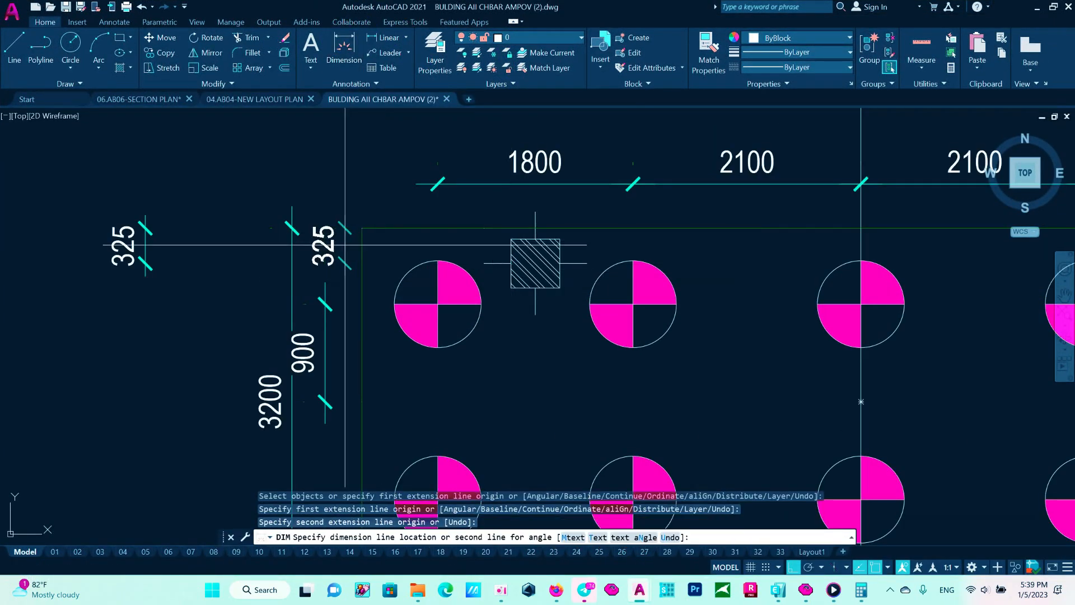
{"action": "key", "text": "Escape"}
Dimension the gap between the upper-left column's top face and the footing's upper edge in the pile plan.
{"action": "key", "text": "Return"}
{"action": "left_click", "coordinate": [535, 239]}
{"action": "left_click", "coordinate": [536, 228]}
{"action": "left_click", "coordinate": [478, 233]}
{"action": "scroll", "coordinate": [576, 256], "scroll_direction": "down", "scroll_amount": 3}
{"action": "key", "text": "Return"}
{"action": "scroll", "coordinate": [576, 256], "scroll_direction": "down", "scroll_amount": 6}
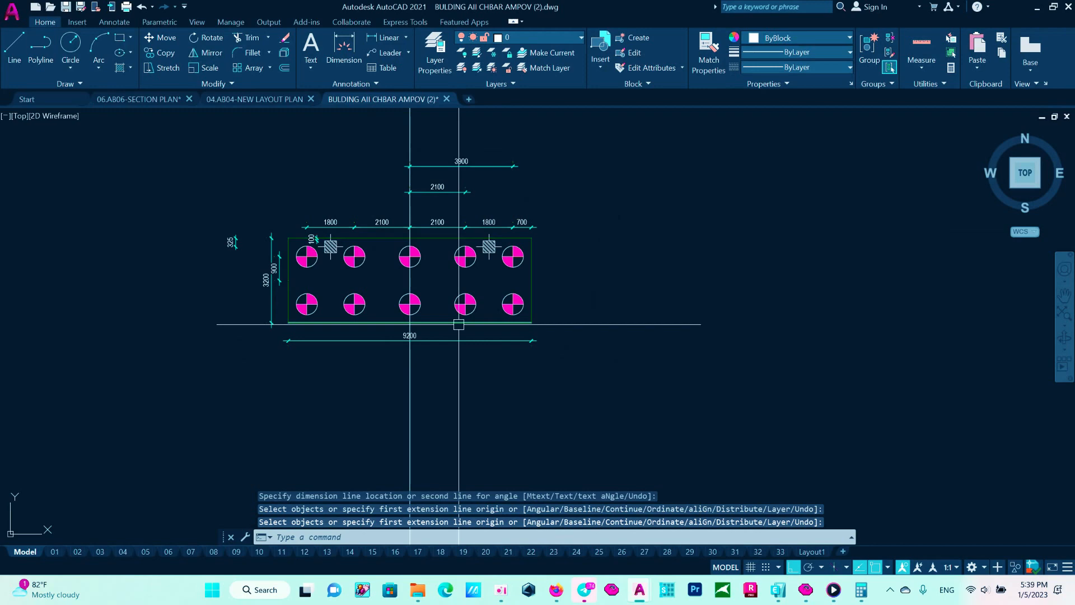
Set the plot area to a window around the dimensioned footing plan and preview the plot.
{"action": "key", "text": "ctrl+p"}
{"action": "left_click", "coordinate": [456, 383]}
{"action": "left_click", "coordinate": [486, 166]}
{"action": "left_click", "coordinate": [451, 180]}
{"action": "left_click", "coordinate": [429, 353]}
{"action": "left_click", "coordinate": [213, 176]}
{"action": "left_click", "coordinate": [566, 443]}
{"action": "left_click", "coordinate": [321, 442]}
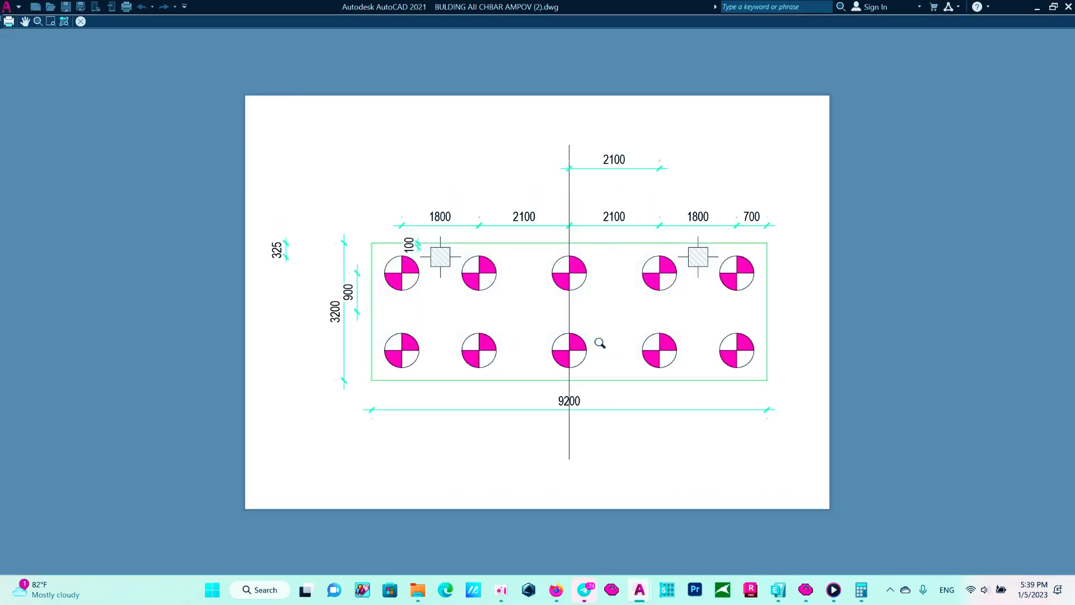
Capture the dimensioned footing plan from the plot preview with the Snipping Tool.
{"action": "left_click", "coordinate": [272, 598]}
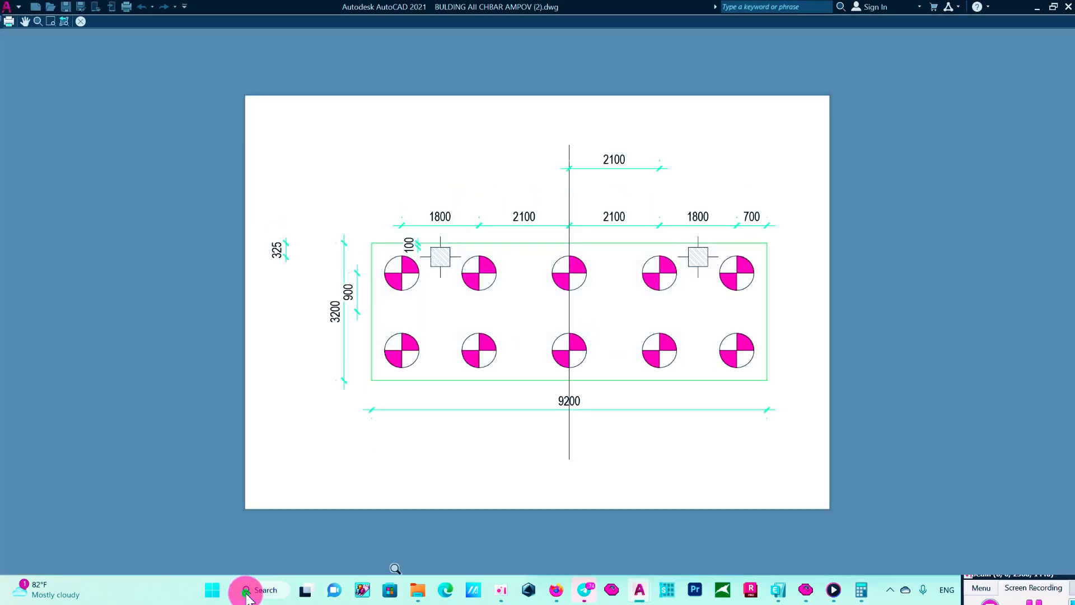
{"action": "left_click", "coordinate": [343, 298]}
{"action": "left_click", "coordinate": [177, 102]}
{"action": "left_click_drag", "start_coordinate": [261, 140], "coordinate": [823, 419]}
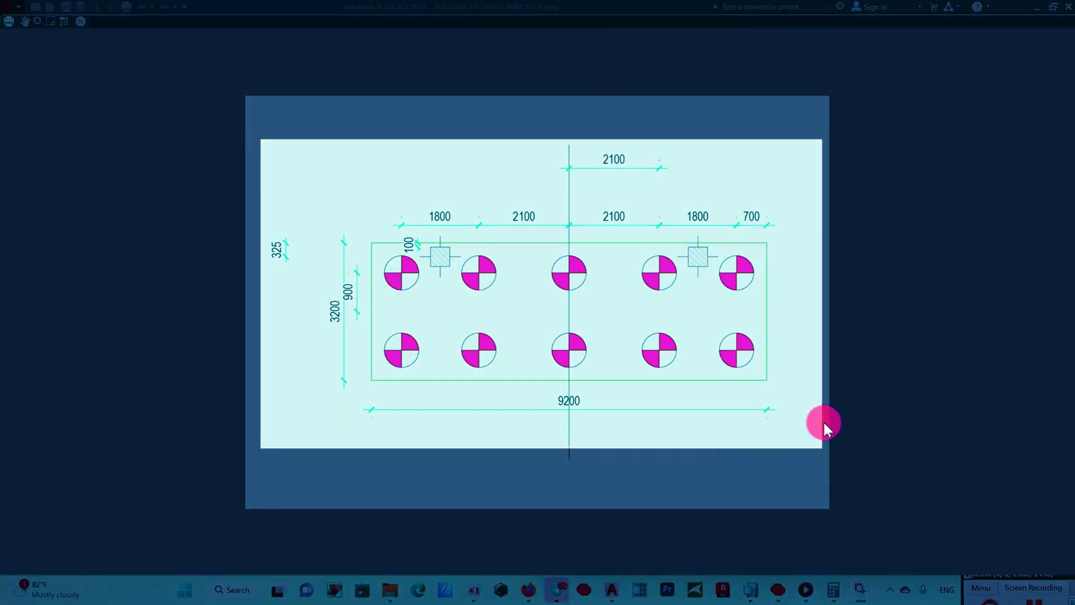
Save the footing plan screenshot as a PNG and close the Snipping Tool.
{"action": "right_click", "coordinate": [463, 212]}
{"action": "left_click", "coordinate": [498, 225]}
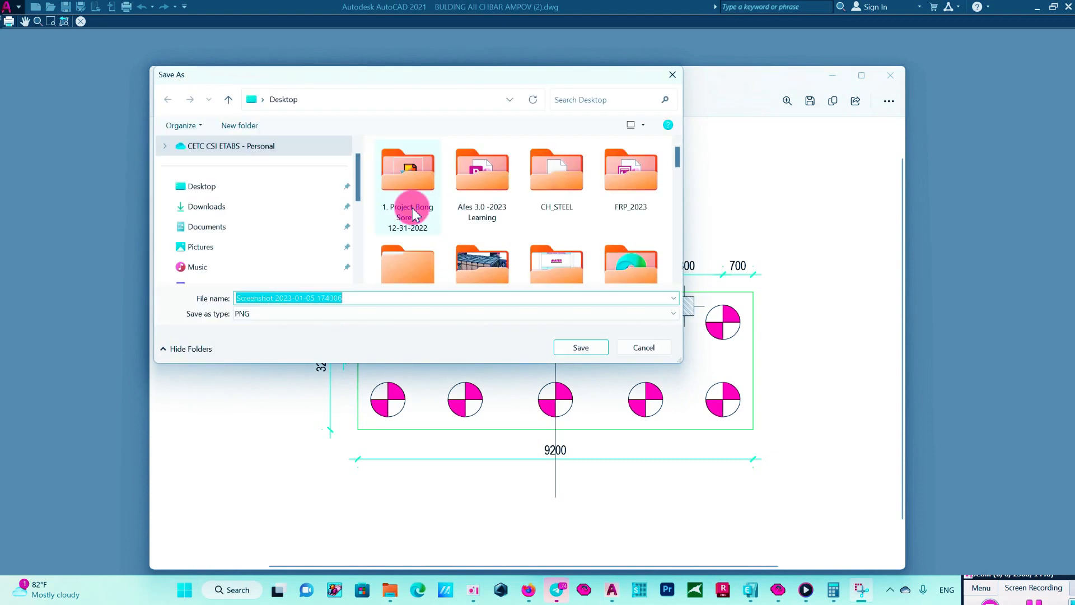
{"action": "left_click", "coordinate": [201, 207]}
{"action": "left_click", "coordinate": [574, 346]}
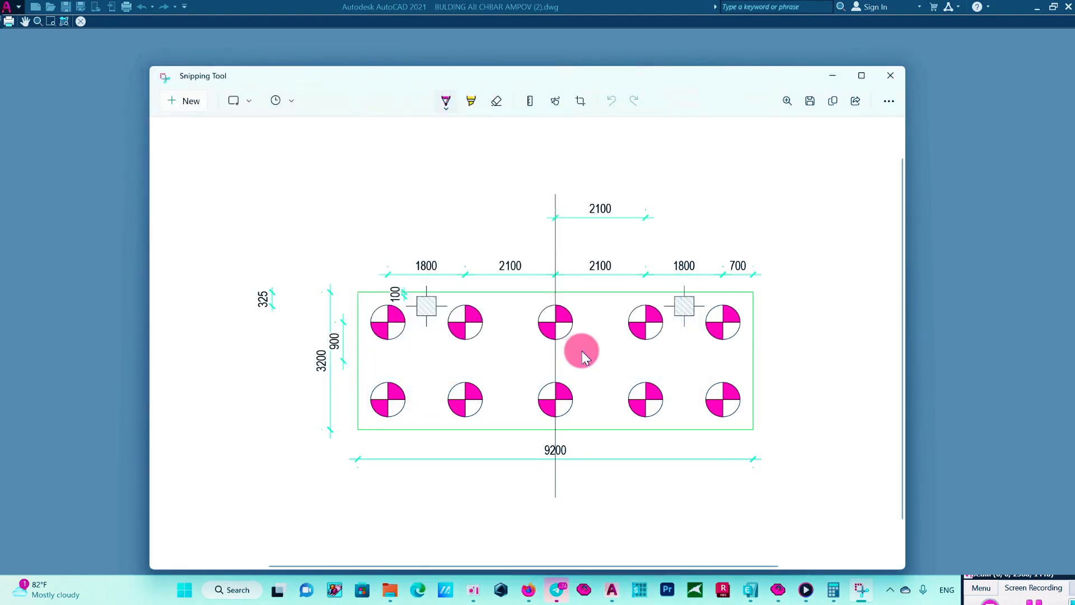
{"action": "left_click", "coordinate": [890, 76]}
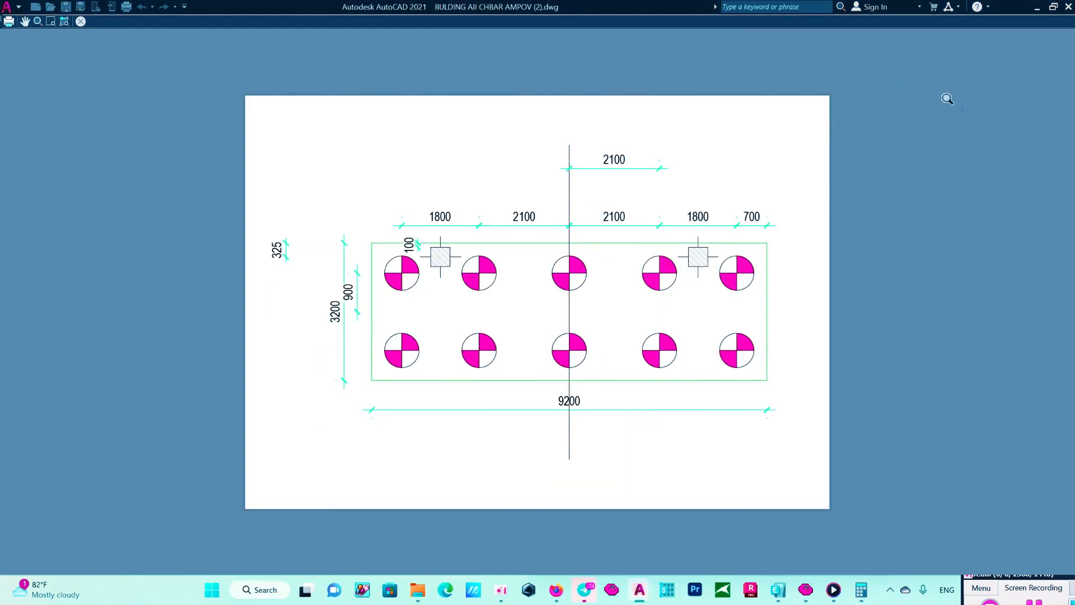
Leave the plot preview without plotting and switch back to the AFES calculation report.
{"action": "key", "text": "Escape"}
{"action": "left_click", "coordinate": [762, 123]}
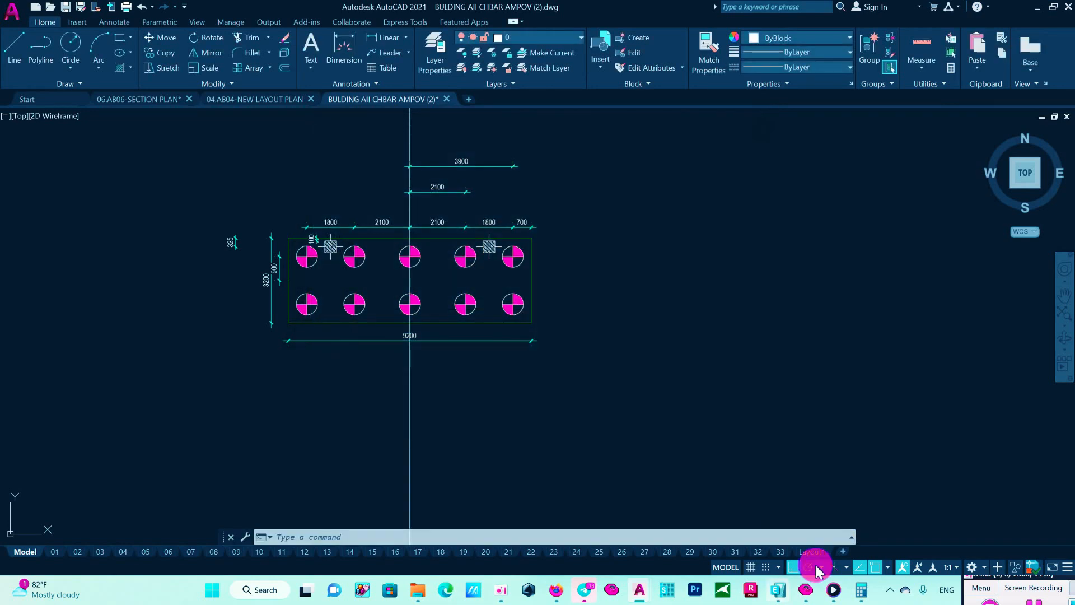
{"action": "left_click", "coordinate": [1037, 7]}
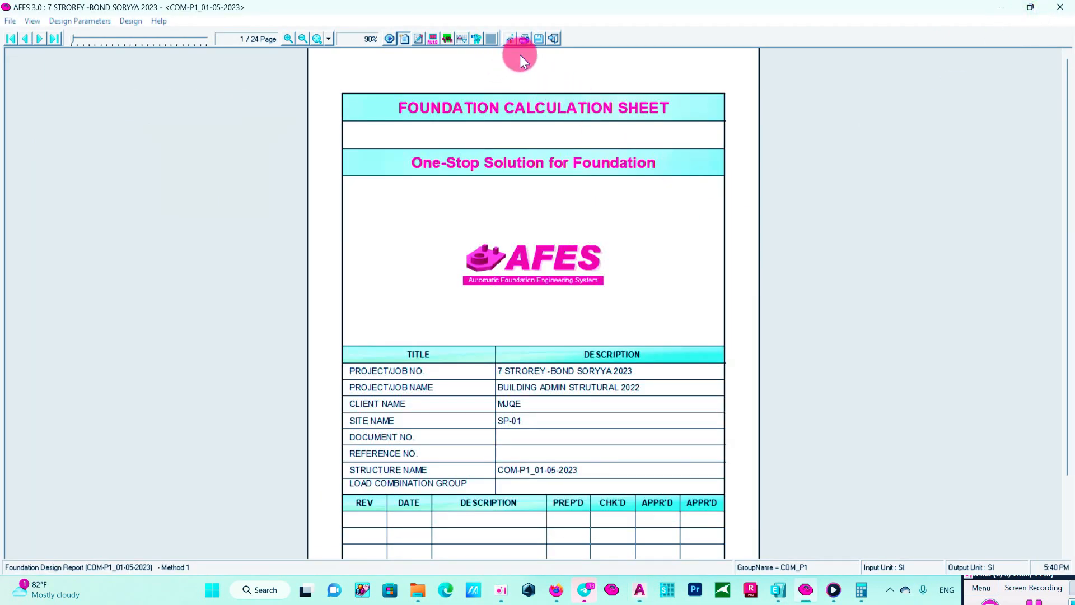
Switch to the summary report and start saving it to the RVE-#001 folder on the Desktop.
{"action": "left_click", "coordinate": [418, 37]}
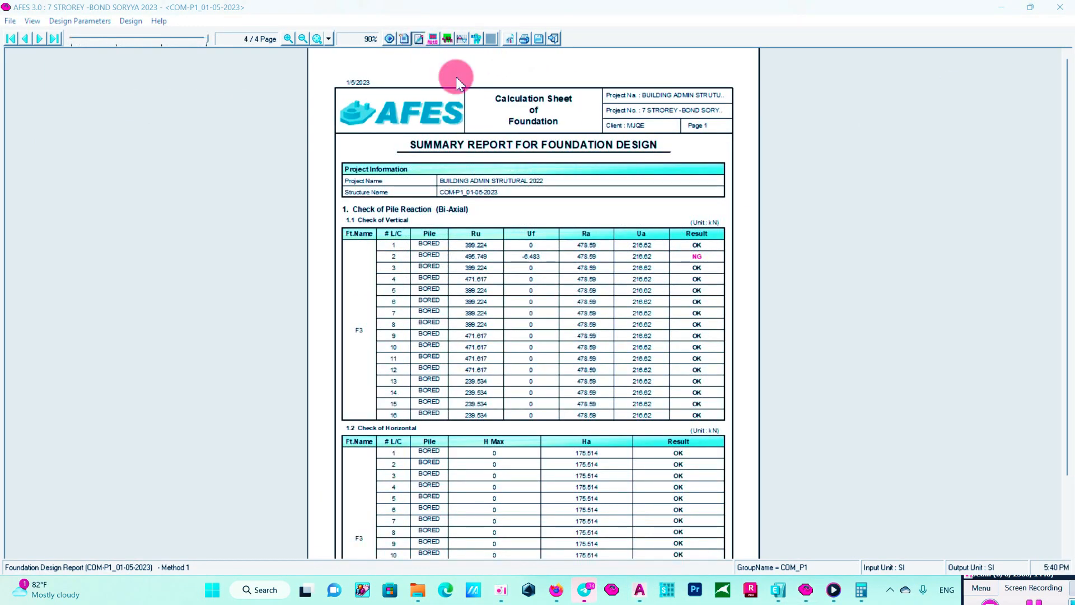
{"action": "left_click", "coordinate": [535, 38]}
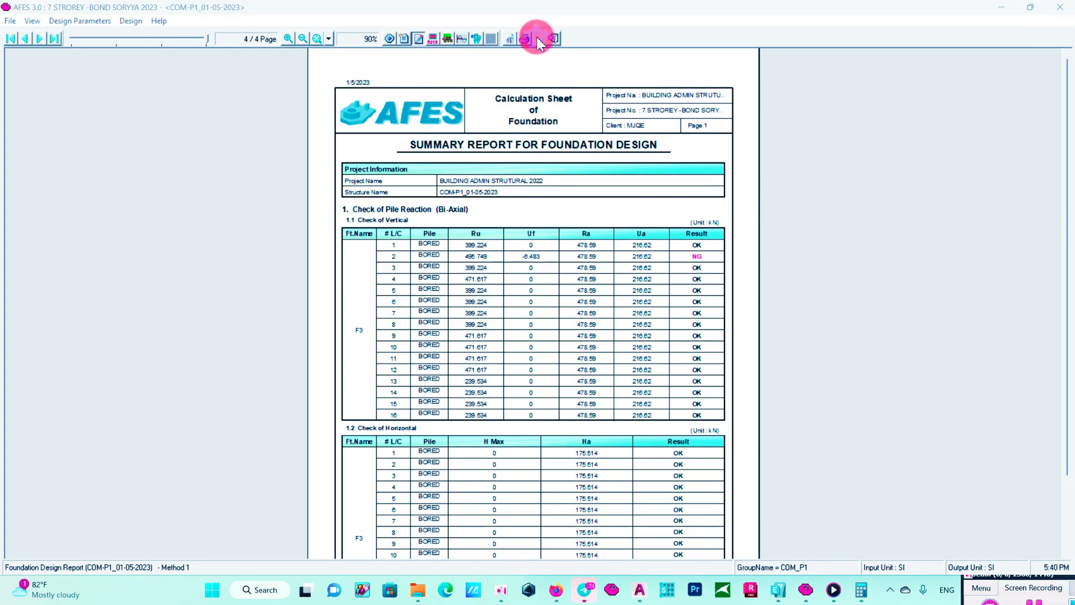
{"action": "scroll", "coordinate": [67, 139], "scroll_direction": "up", "scroll_amount": 3}
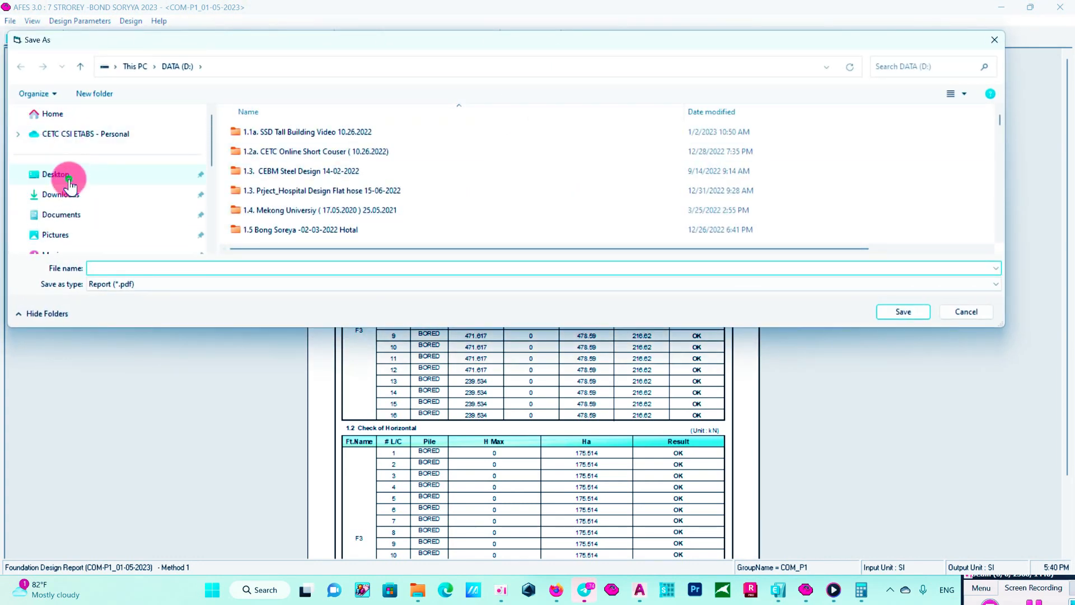
{"action": "left_click", "coordinate": [61, 174]}
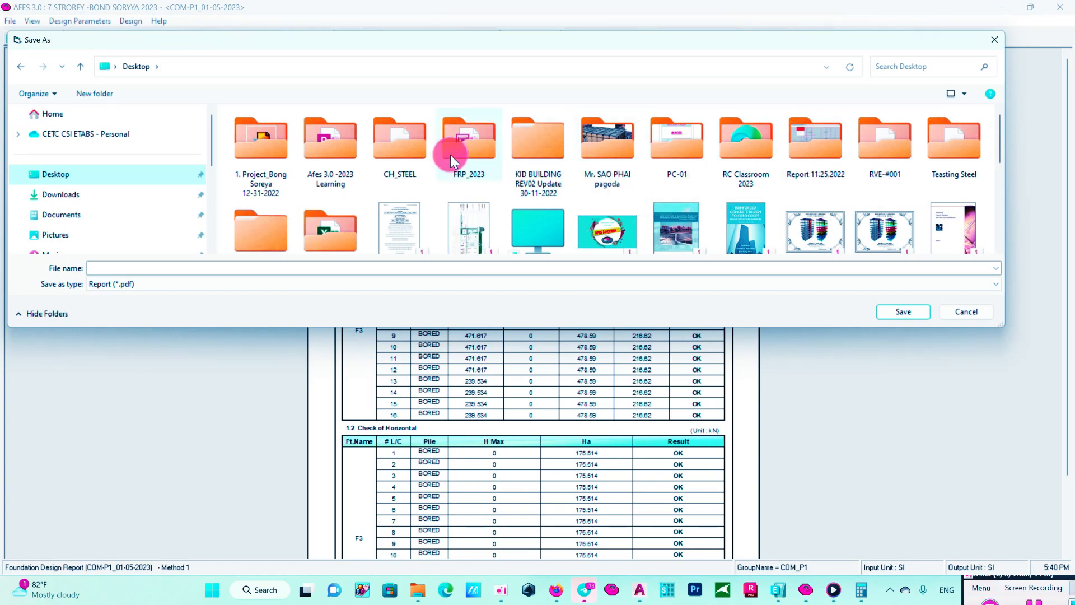
{"action": "scroll", "coordinate": [386, 157], "scroll_direction": "down", "scroll_amount": 3}
{"action": "scroll", "coordinate": [598, 171], "scroll_direction": "up", "scroll_amount": 3}
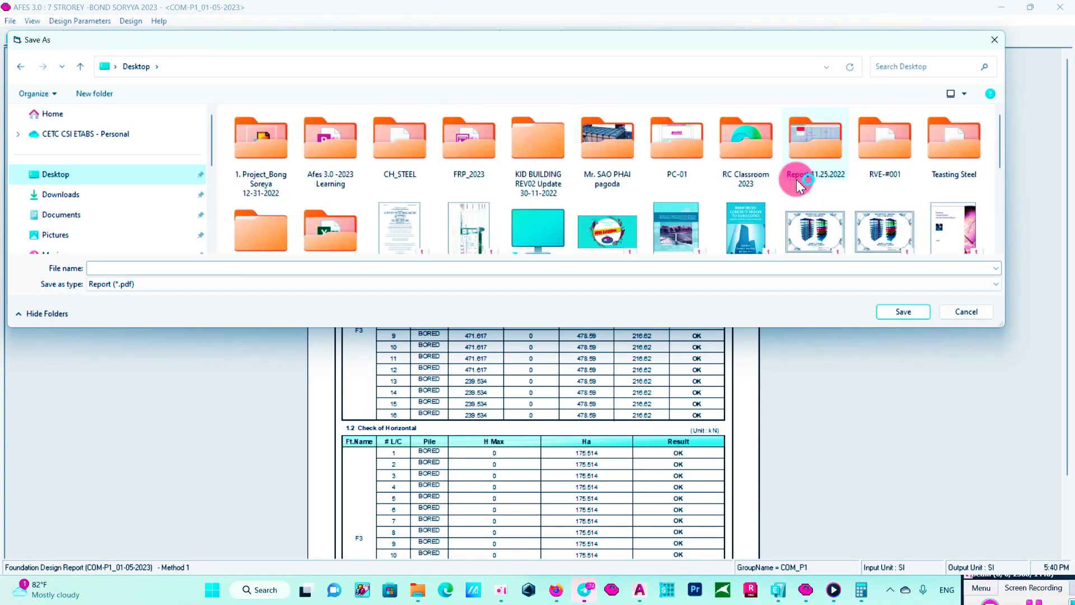
{"action": "left_click", "coordinate": [887, 139]}
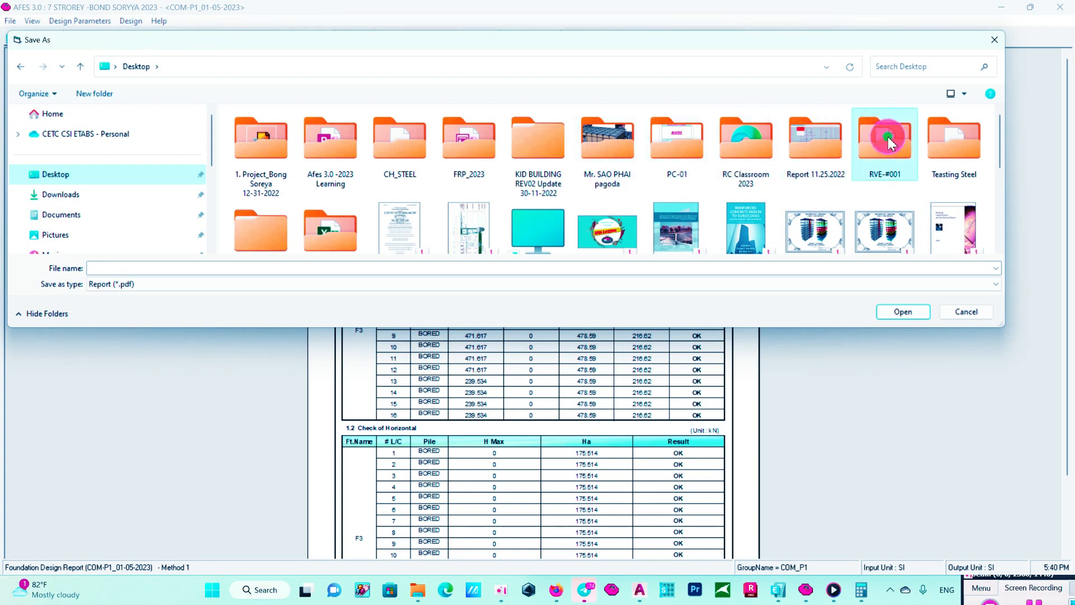
{"action": "double_click", "coordinate": [890, 143]}
Create a subfolder named "Pile Cap 2 Column 12Piles _01-05-2023" in RVE-#001 and open it.
{"action": "left_click", "coordinate": [94, 93]}
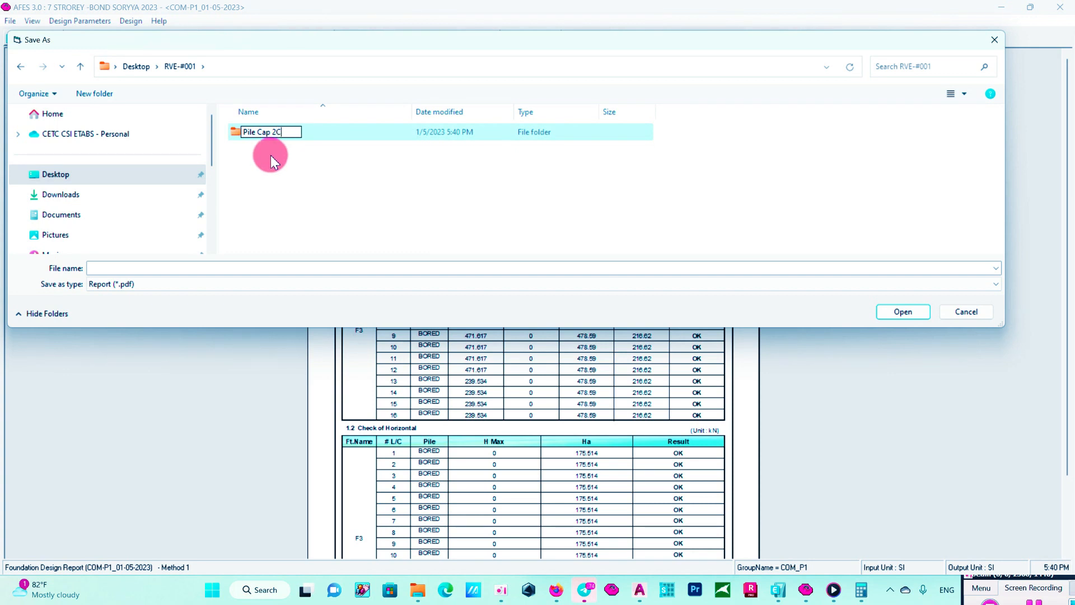
{"action": "type", "text": "olumn 12Piles _01-05-2023"}
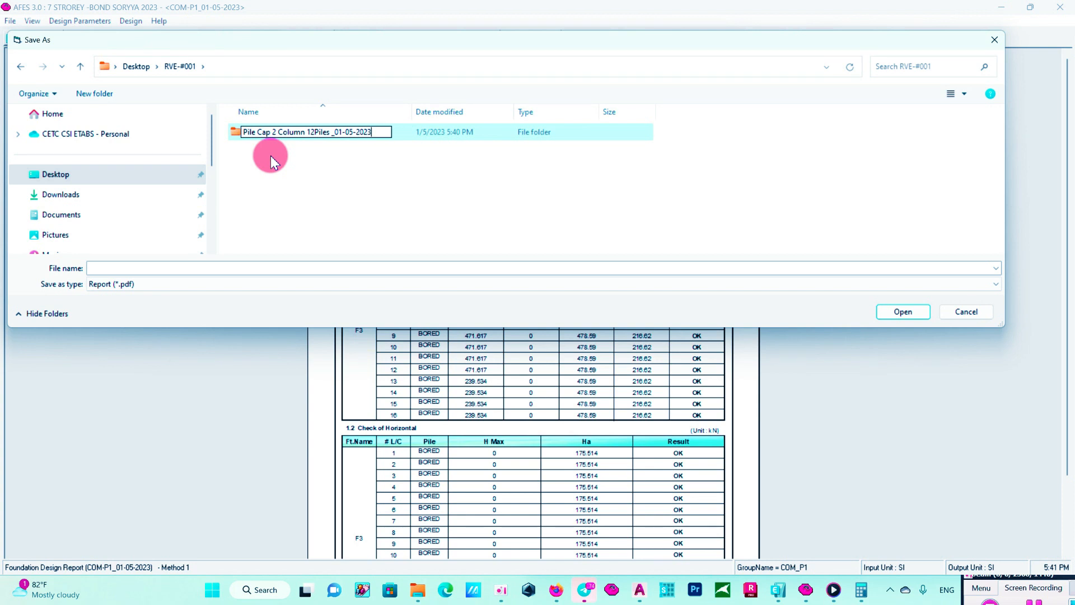
{"action": "key", "text": "Return"}
{"action": "double_click", "coordinate": [348, 131]}
Save the summary report in the new folder as a PDF named 1.
{"action": "left_click", "coordinate": [231, 284]}
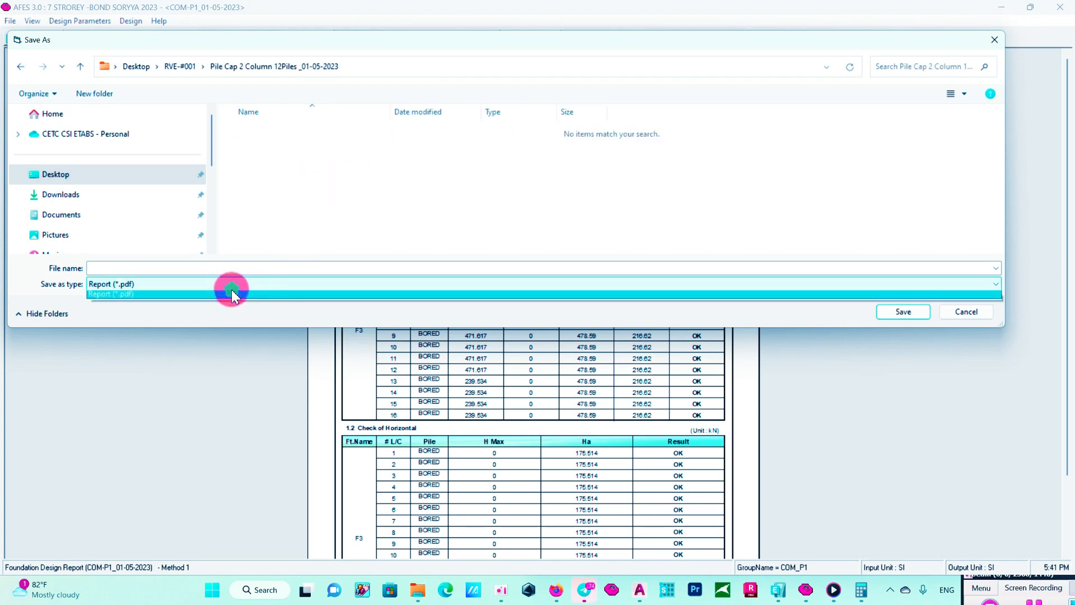
{"action": "left_click", "coordinate": [217, 263]}
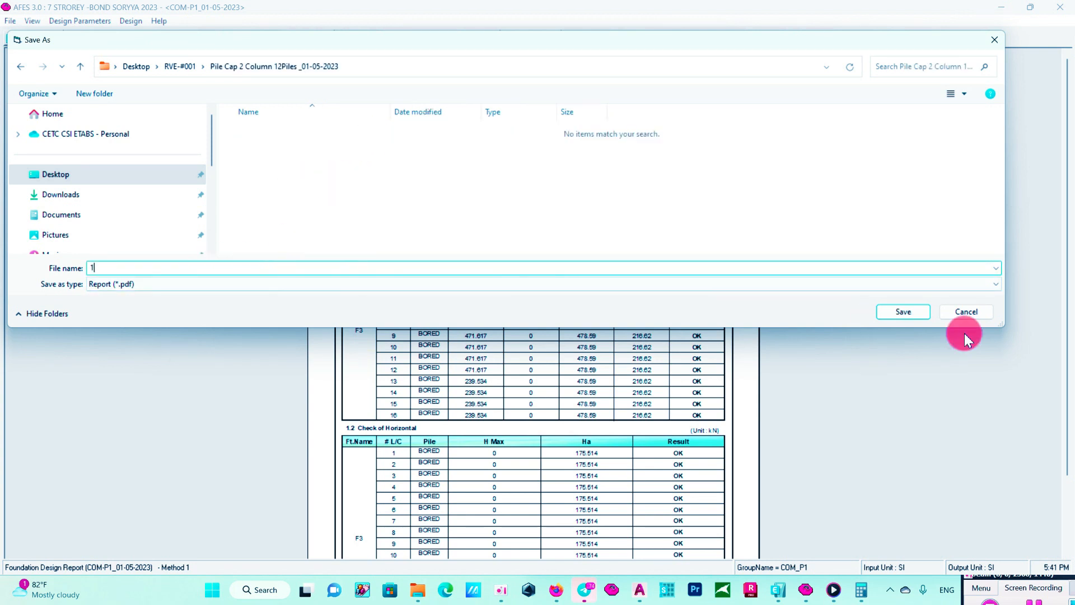
{"action": "left_click", "coordinate": [904, 312]}
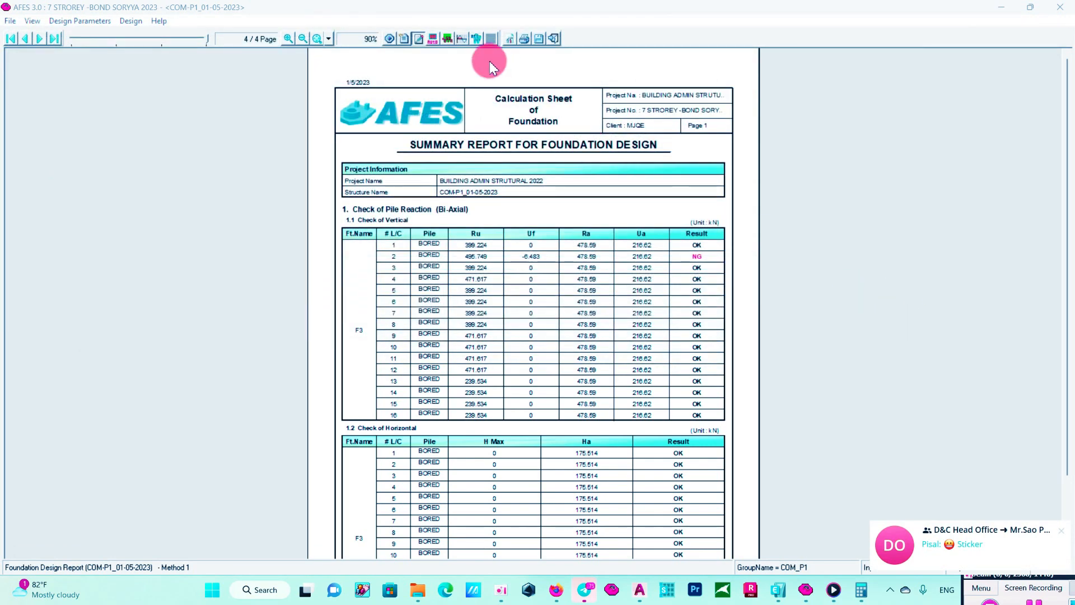
Switch to the full foundation calculation sheet and save it in the same folder as a PDF named 2.
{"action": "left_click", "coordinate": [404, 38]}
{"action": "left_click", "coordinate": [539, 39]}
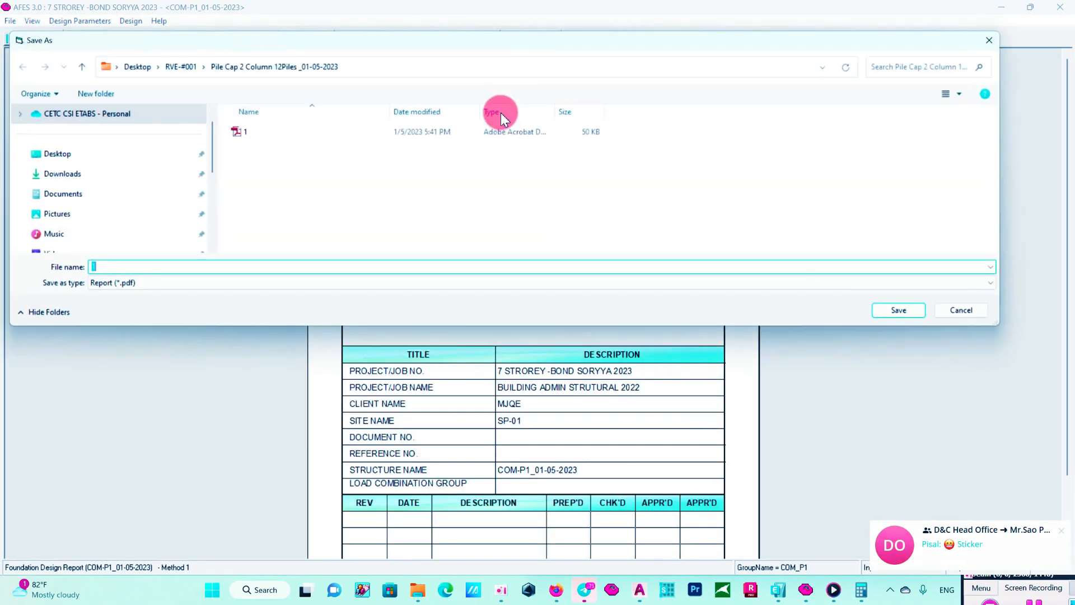
{"action": "type", "text": "2"}
{"action": "left_click", "coordinate": [899, 312]}
Leave the design report and open the project selection dialog.
{"action": "left_click", "coordinate": [553, 38]}
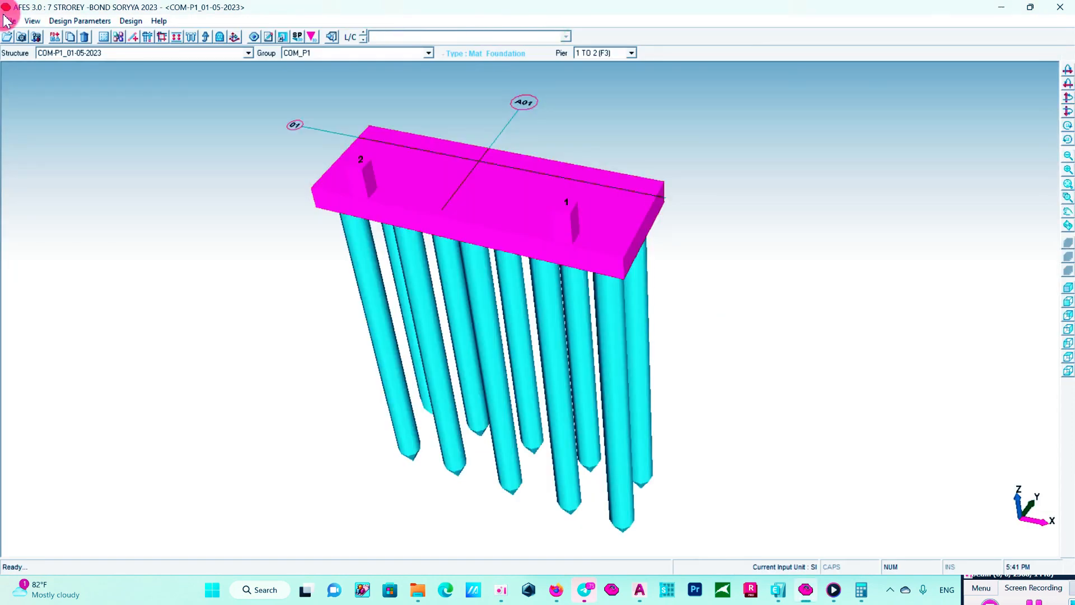
{"action": "left_click", "coordinate": [7, 37]}
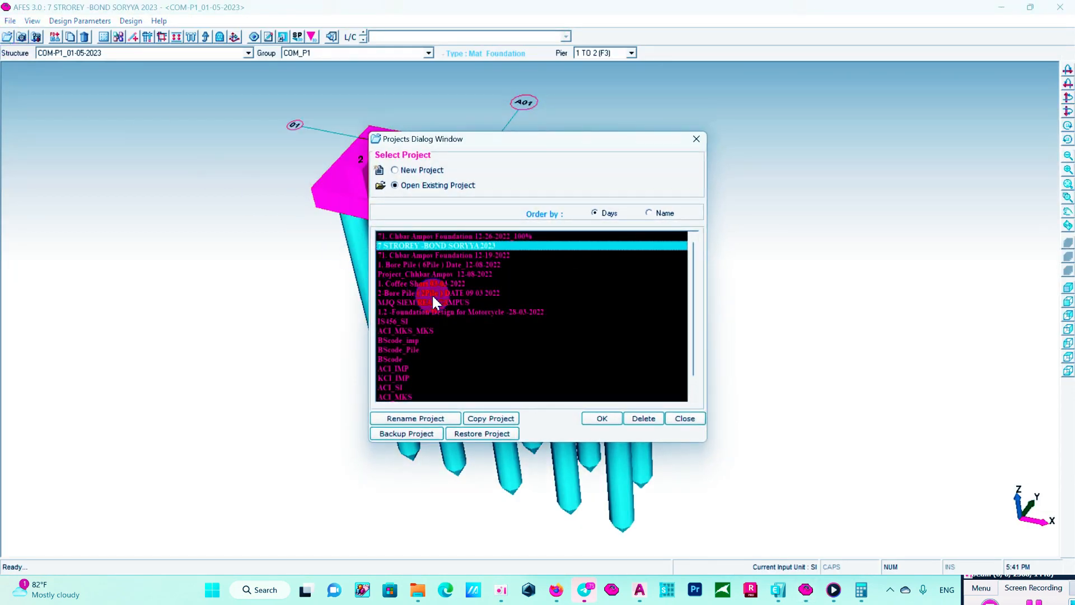
{"action": "left_click", "coordinate": [421, 419]}
{"action": "left_click_drag", "start_coordinate": [593, 279], "coordinate": [479, 278]}
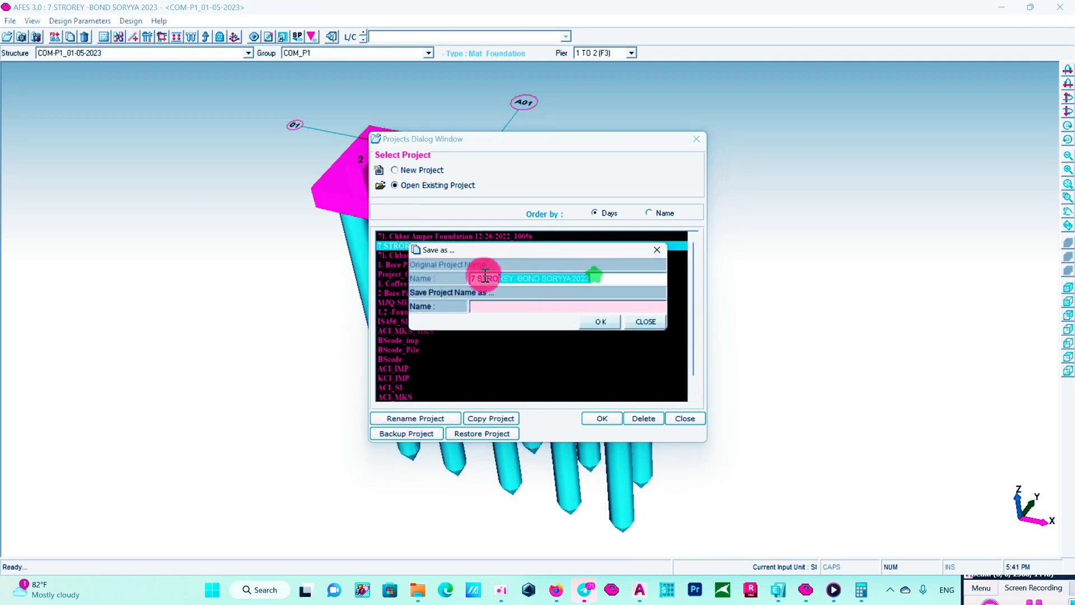
{"action": "right_click", "coordinate": [492, 278]}
{"action": "left_click", "coordinate": [525, 322]}
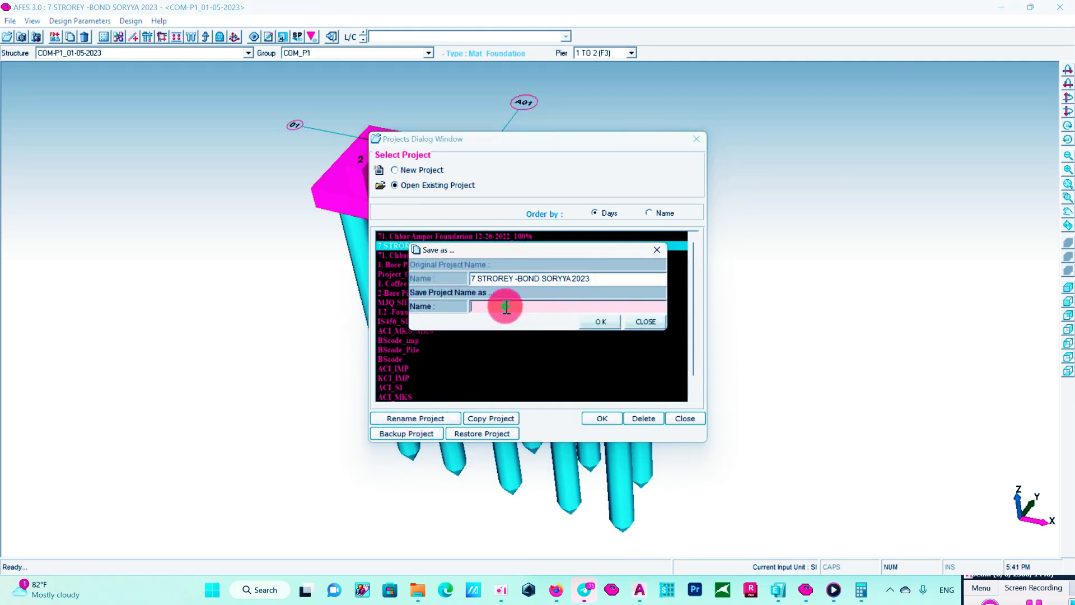
{"action": "right_click", "coordinate": [504, 306]}
{"action": "left_click", "coordinate": [535, 361]}
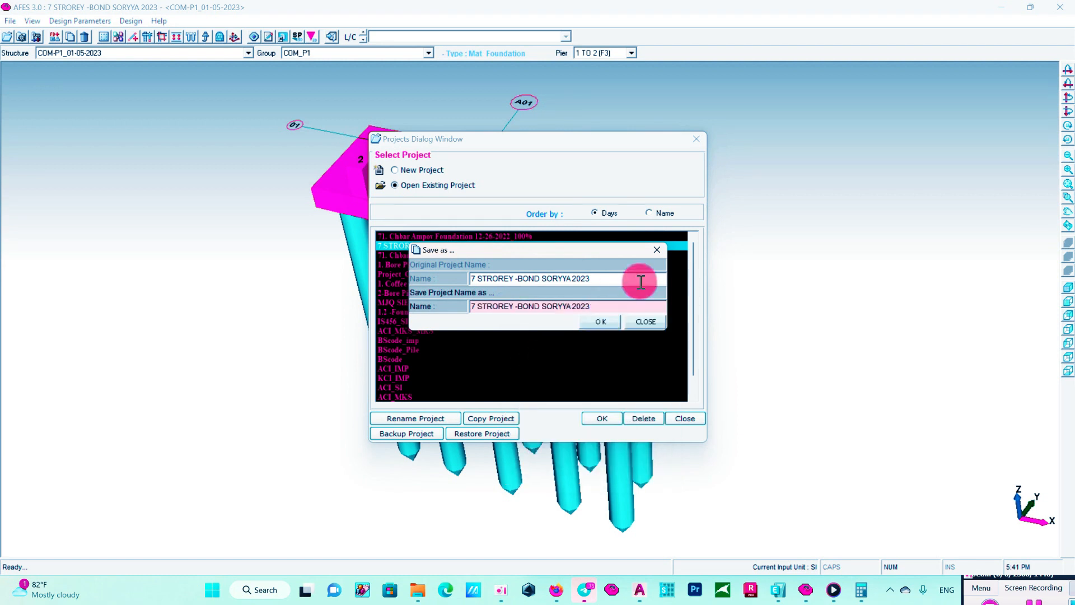
{"action": "left_click", "coordinate": [645, 322]}
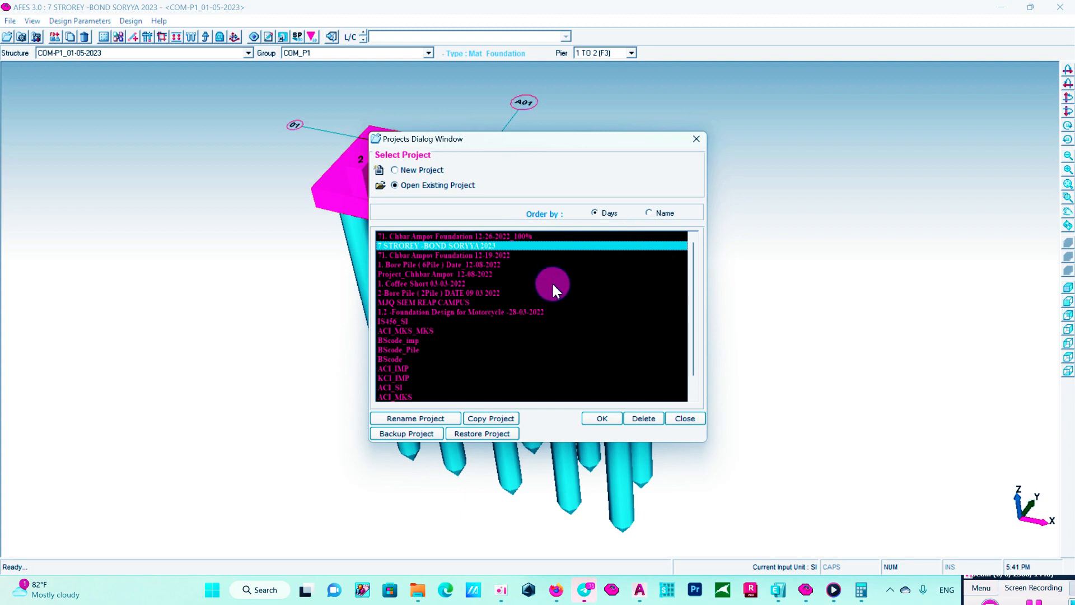
Copy the current seven-storey project to a new project named "12 Piles _01-05-23".
{"action": "left_click", "coordinate": [507, 416]}
{"action": "left_click_drag", "start_coordinate": [603, 278], "coordinate": [458, 265]}
{"action": "right_click", "coordinate": [496, 272]}
{"action": "right_click", "coordinate": [537, 277]}
{"action": "left_click", "coordinate": [563, 312]}
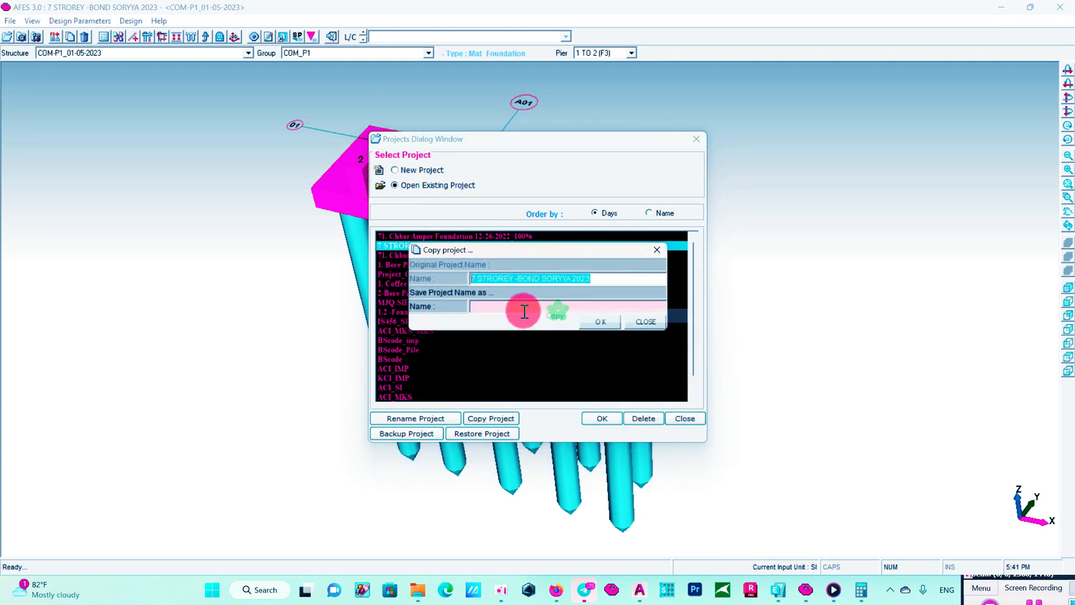
{"action": "right_click", "coordinate": [523, 311]}
{"action": "left_click", "coordinate": [565, 369]}
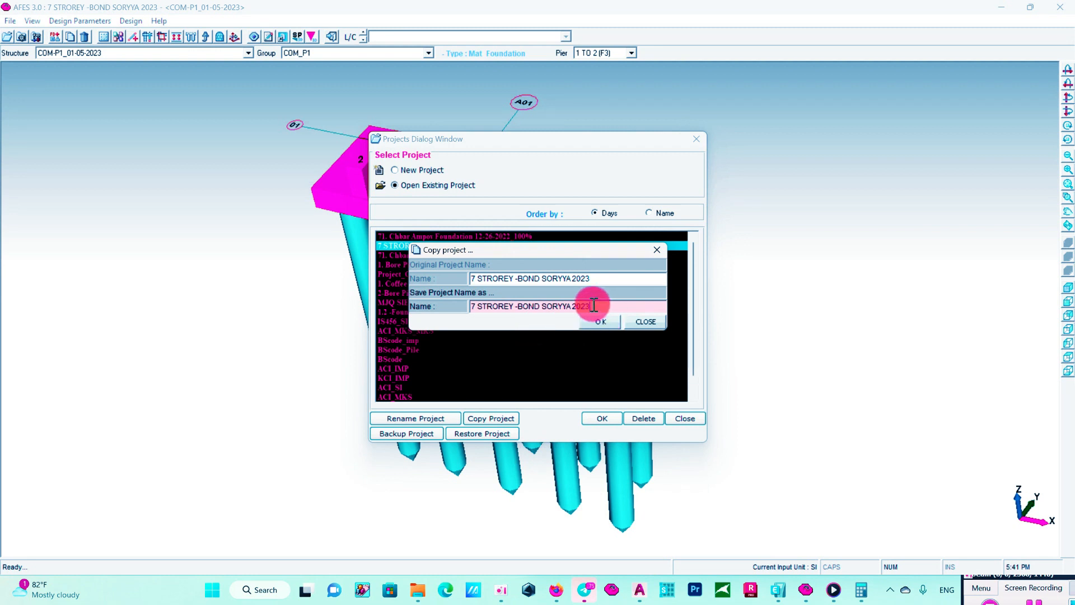
{"action": "left_click_drag", "start_coordinate": [609, 308], "coordinate": [405, 302]}
{"action": "type", "text": "12 Piles"}
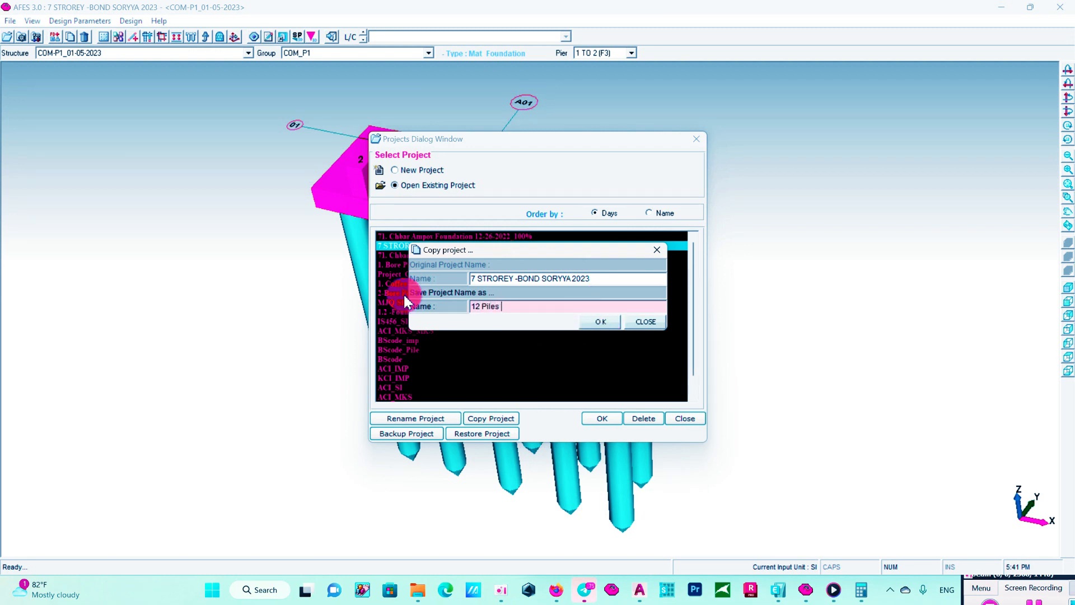
{"action": "type", "text": " _02"}
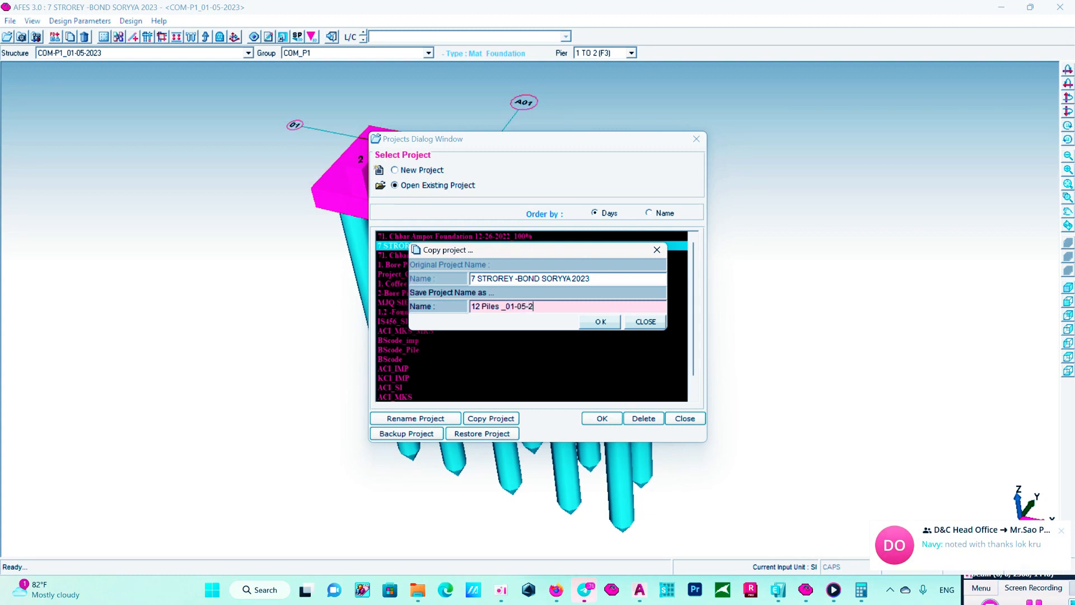
{"action": "left_click", "coordinate": [609, 323]}
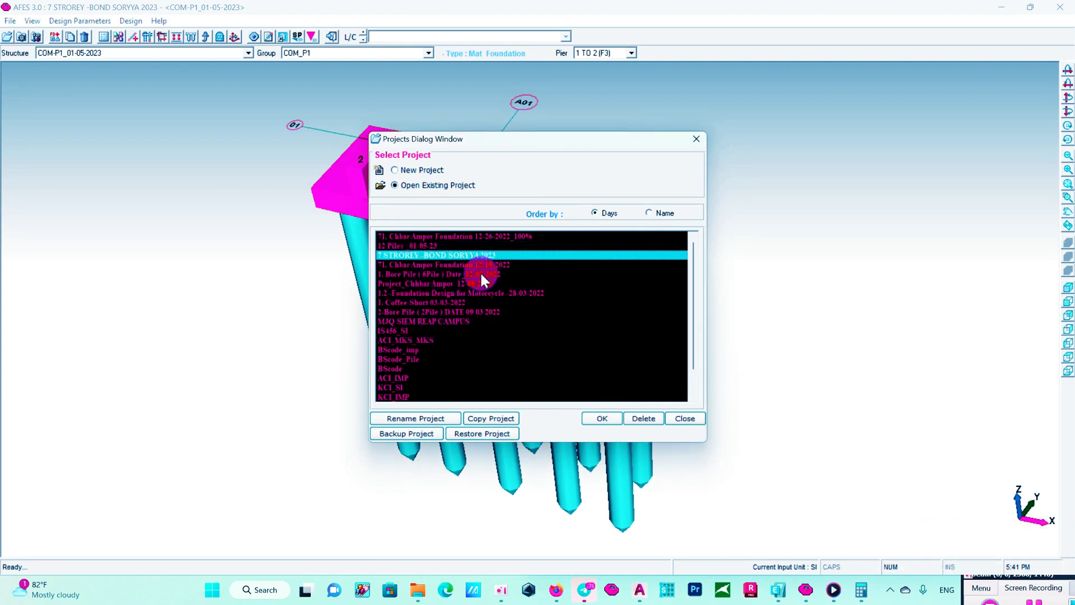
Open the copied project 12 Piles _01-05-23 and display its structure COM-P1_01-05-2023.
{"action": "double_click", "coordinate": [435, 247]}
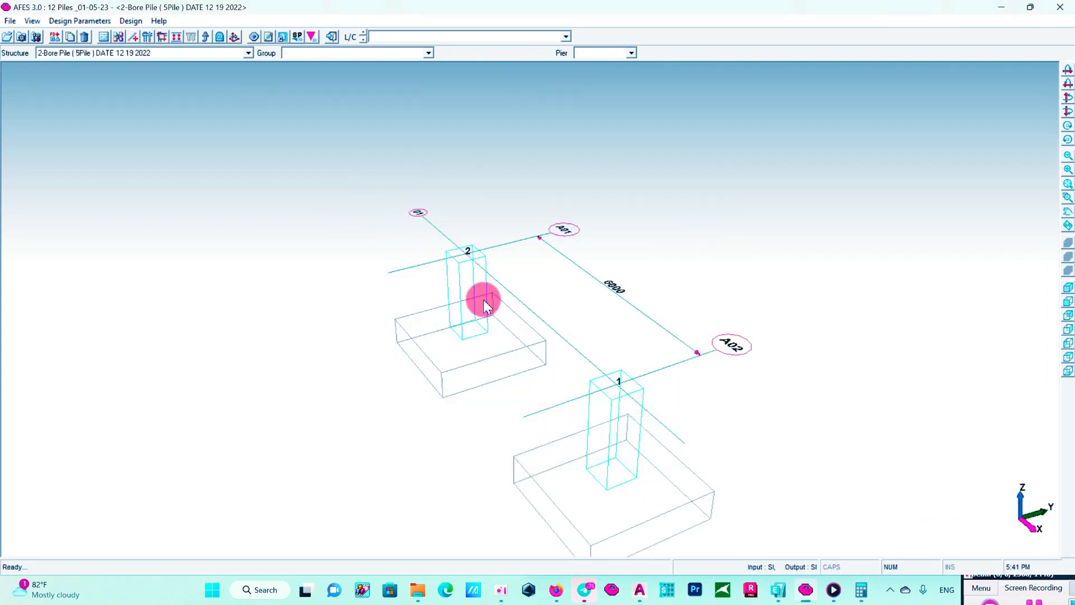
{"action": "left_click", "coordinate": [244, 53]}
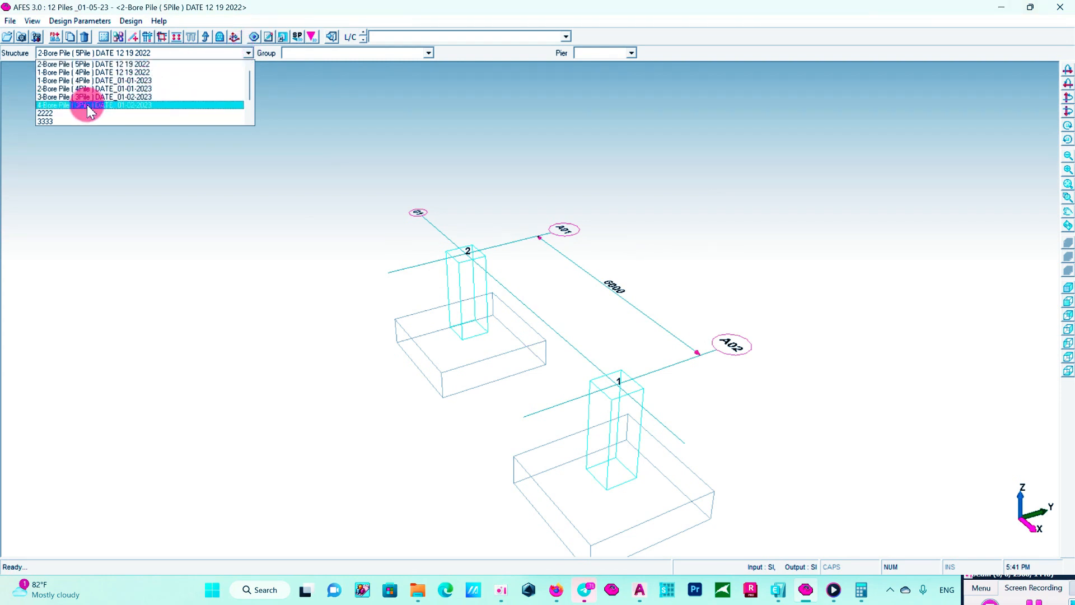
{"action": "left_click", "coordinate": [63, 120]}
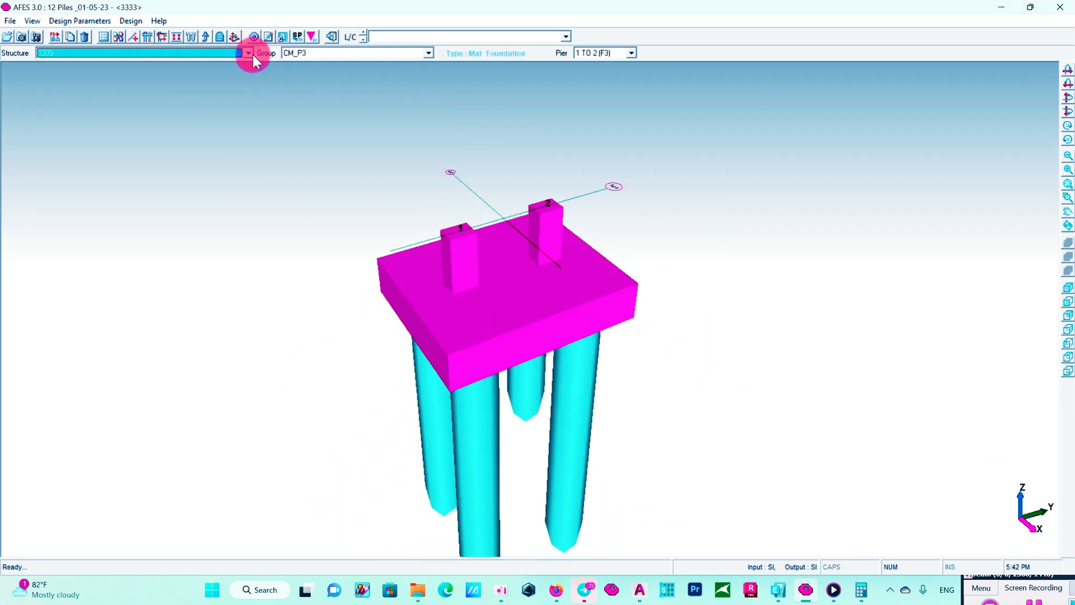
{"action": "left_click", "coordinate": [252, 54]}
{"action": "scroll", "coordinate": [144, 88], "scroll_direction": "up", "scroll_amount": 3}
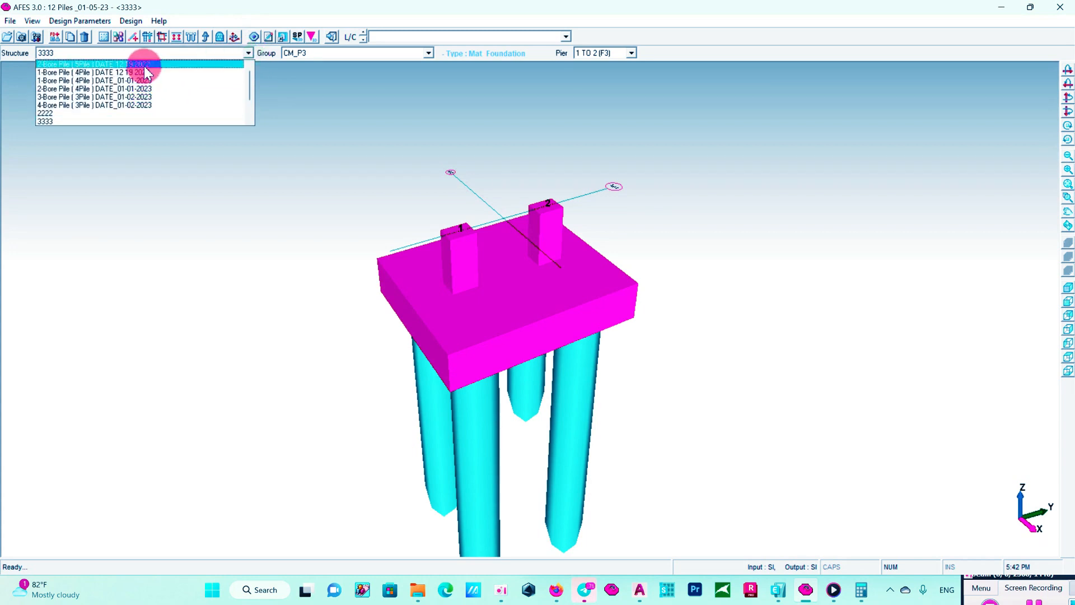
{"action": "scroll", "coordinate": [144, 70], "scroll_direction": "down", "scroll_amount": 2}
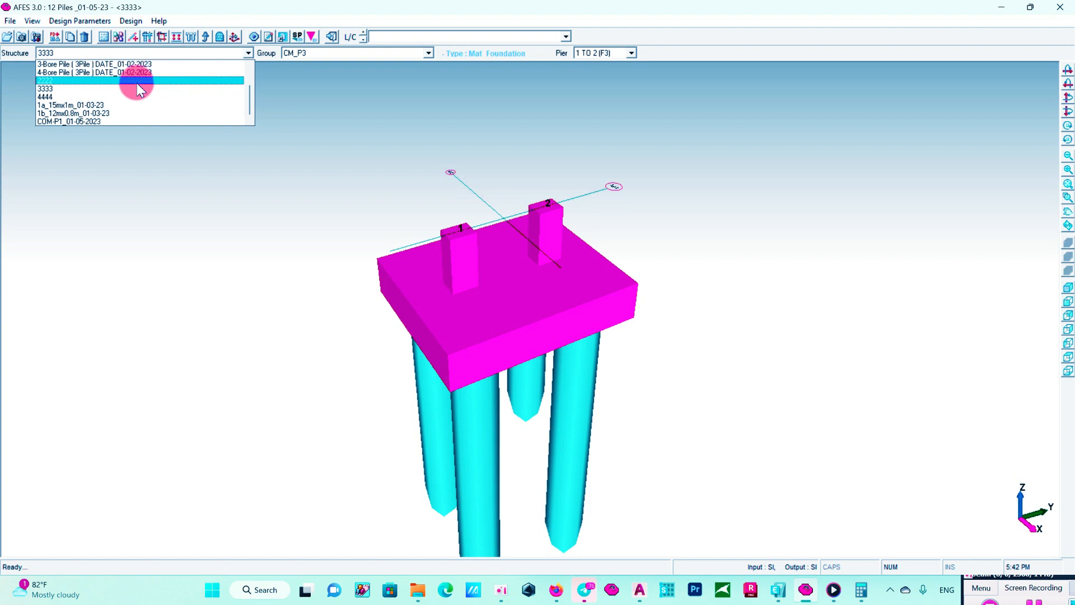
{"action": "left_click", "coordinate": [104, 121]}
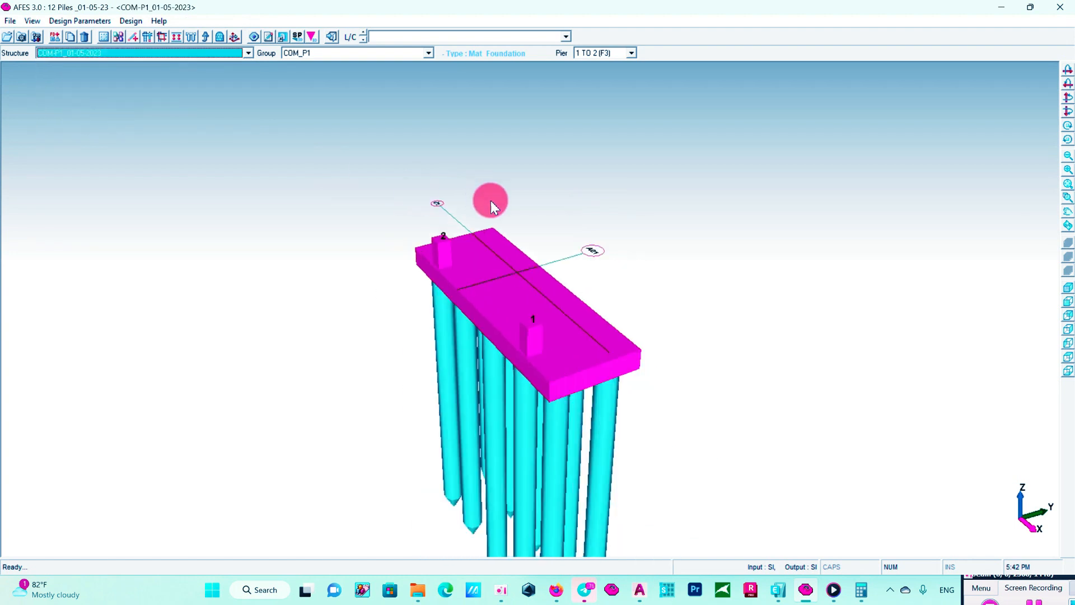
Delete structure 1b_12mx0.8m_01-03-23 and one more older structure from the project copy.
{"action": "left_click", "coordinate": [248, 56]}
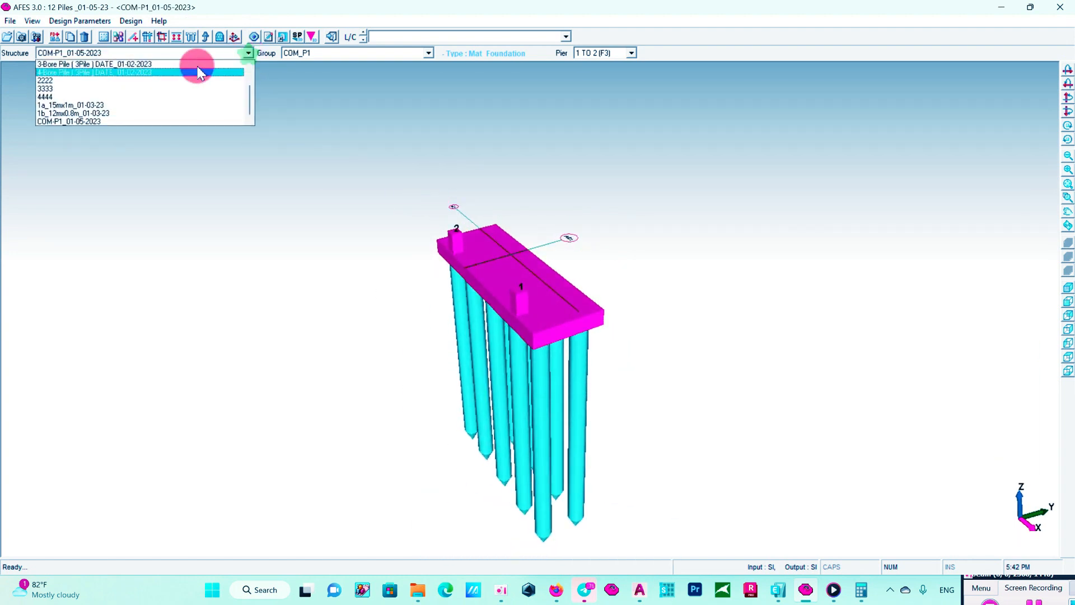
{"action": "left_click", "coordinate": [100, 112]}
{"action": "left_click", "coordinate": [86, 38]}
{"action": "left_click", "coordinate": [564, 335]}
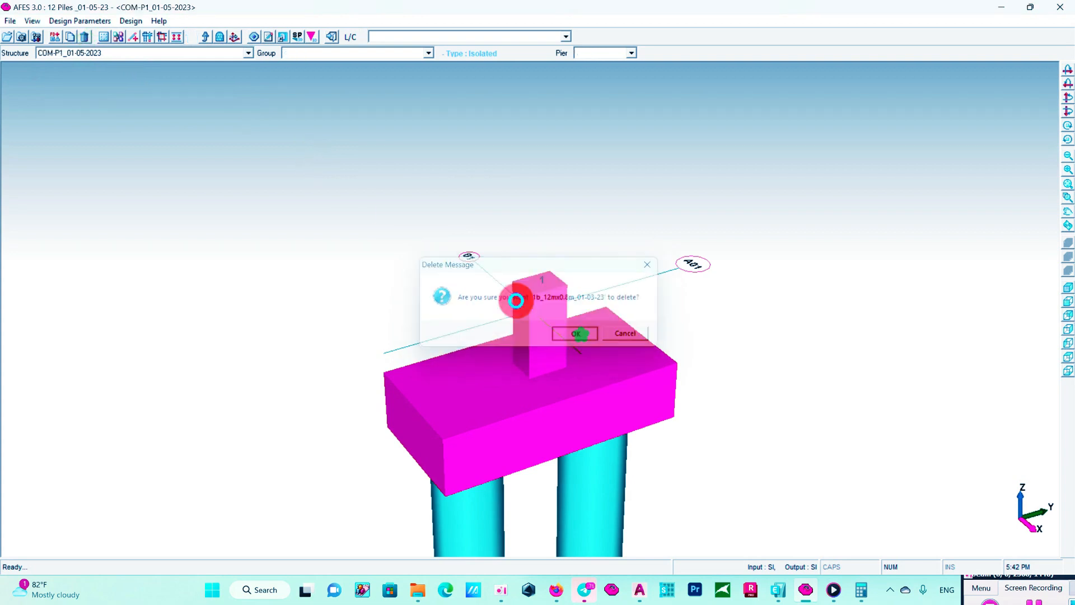
{"action": "left_click", "coordinate": [248, 52]}
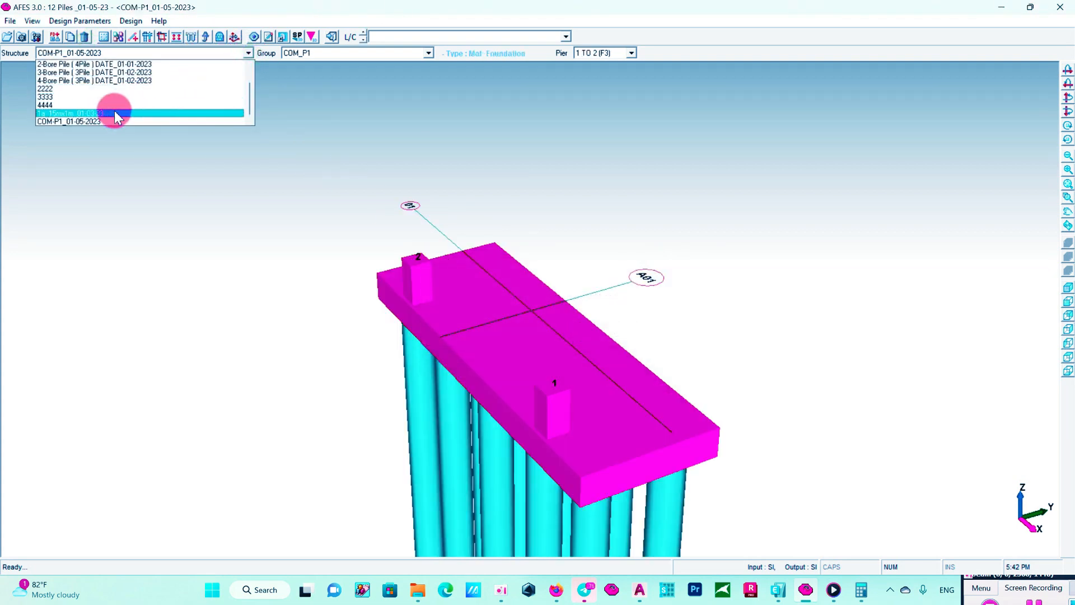
{"action": "left_click", "coordinate": [122, 106]}
{"action": "left_click", "coordinate": [84, 38]}
{"action": "left_click", "coordinate": [567, 335]}
Delete the structures 1-Bore Pile ( 4Pile ) DATE_01-01-2023 and 2-Bore Pile ( 4Pile ) DATE_01-01-2023 from the project copy.
{"action": "left_click", "coordinate": [248, 53]}
{"action": "left_click", "coordinate": [154, 65]}
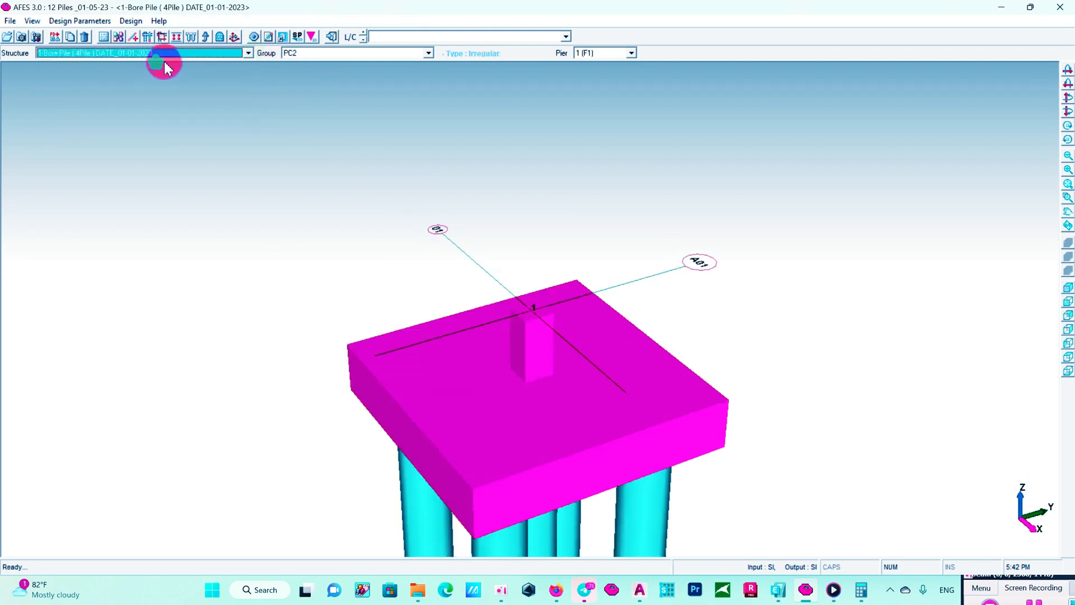
{"action": "left_click", "coordinate": [85, 38]}
{"action": "left_click", "coordinate": [577, 332]}
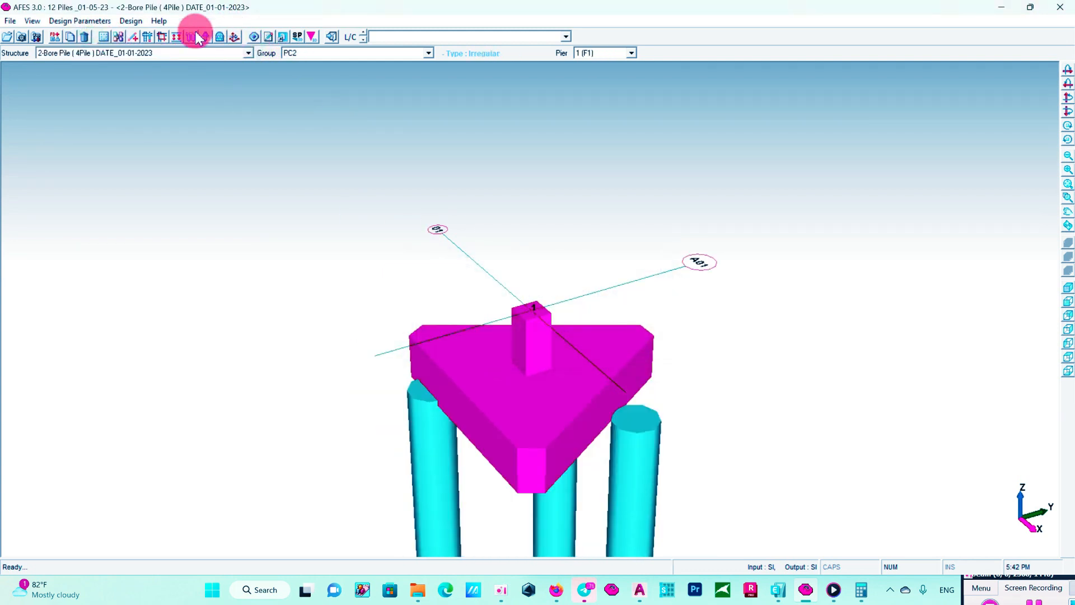
{"action": "left_click", "coordinate": [84, 37]}
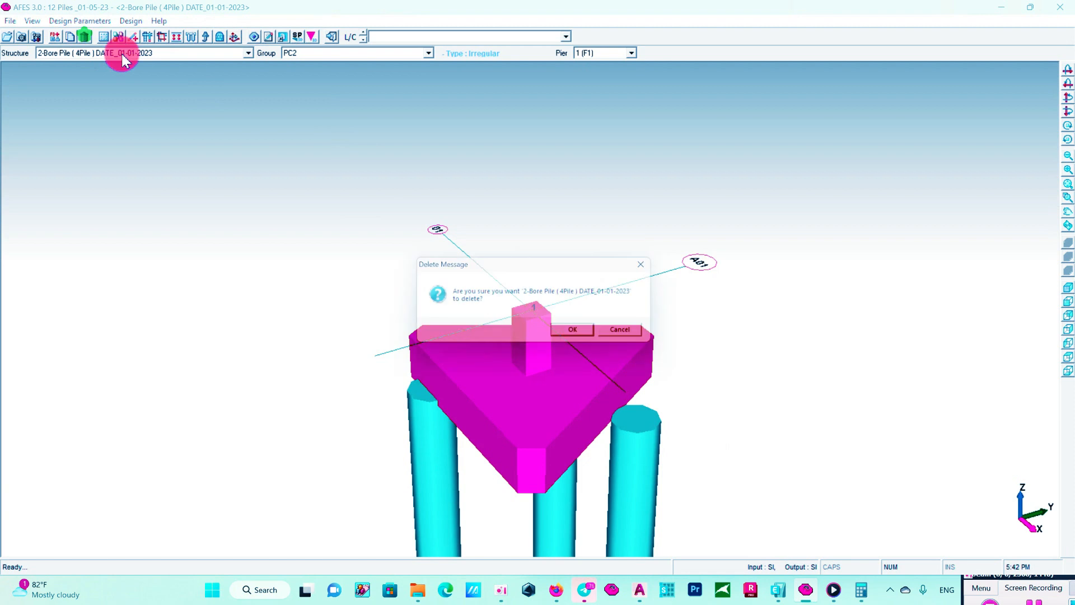
{"action": "left_click", "coordinate": [577, 334]}
Delete the structures 3-Bore Pile ( 3Pile ) DATE_01-02-2023 and 4-Bore Pile ( 3Pile ) DATE_01-02-2023.
{"action": "left_click", "coordinate": [85, 37]}
{"action": "left_click", "coordinate": [576, 334]}
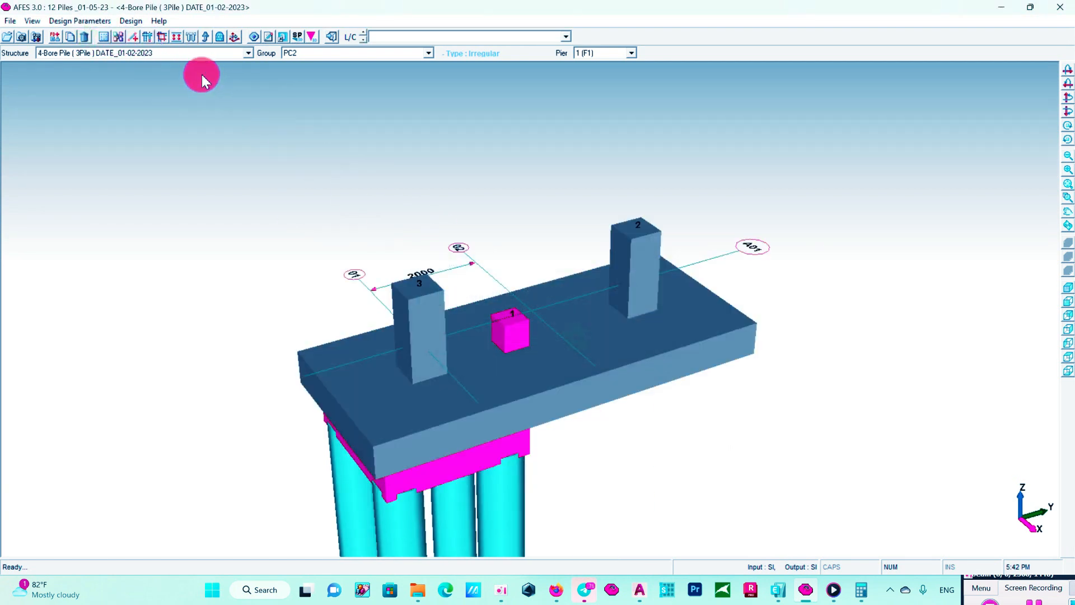
{"action": "left_click", "coordinate": [85, 37]}
{"action": "left_click", "coordinate": [578, 335]}
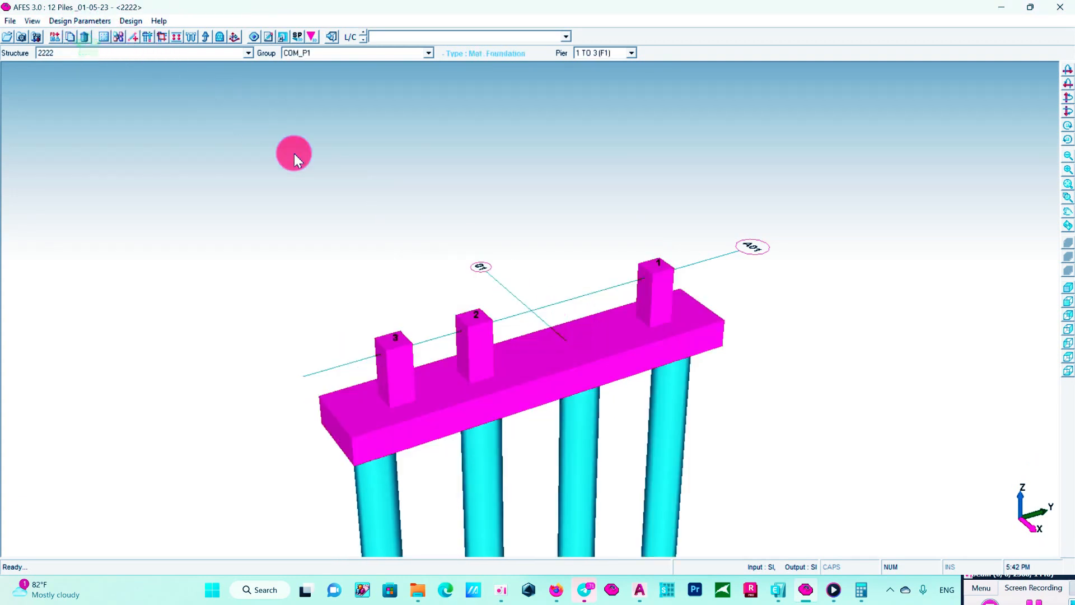
Delete the structures 2222, 3333 and 4444 from the project copy.
{"action": "left_click", "coordinate": [84, 37]}
{"action": "left_click", "coordinate": [547, 334]}
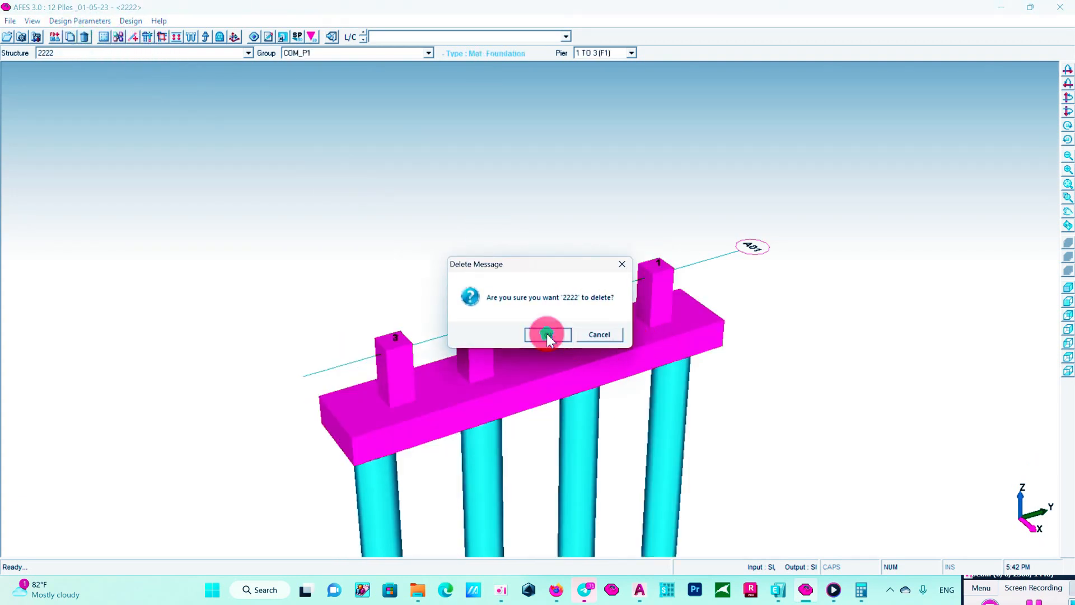
{"action": "left_click", "coordinate": [85, 37]}
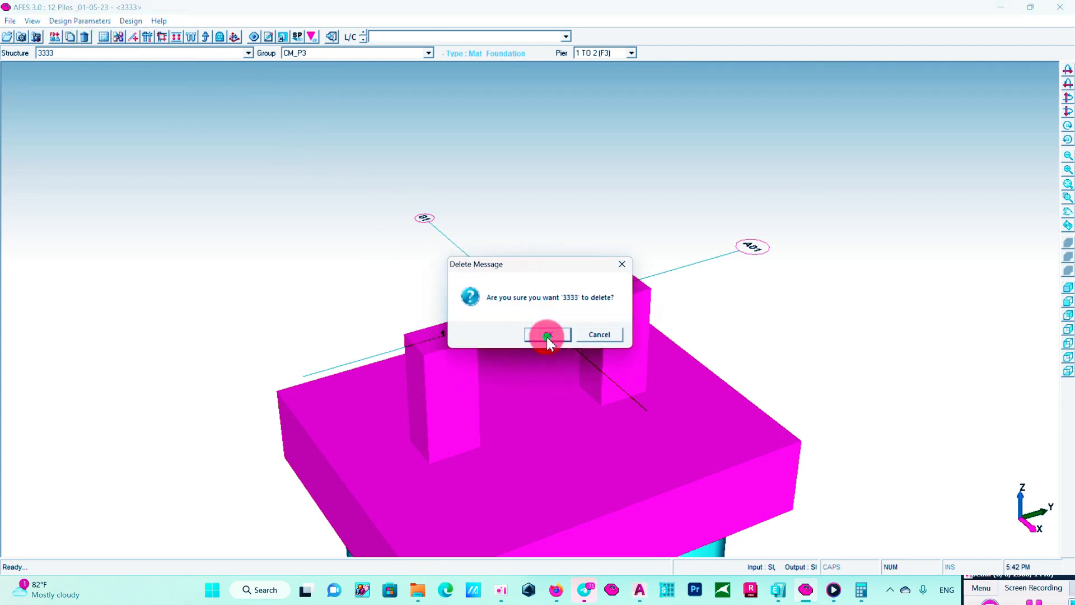
{"action": "left_click", "coordinate": [547, 334]}
{"action": "left_click", "coordinate": [86, 38]}
{"action": "left_click", "coordinate": [547, 334]}
Delete the structures 2-Bore Pile ( 5Pile ) DATE 12 19 2022 and 1-Bore Pile ( 4Pile ) DATE 12 19 2022.
{"action": "left_click", "coordinate": [248, 55]}
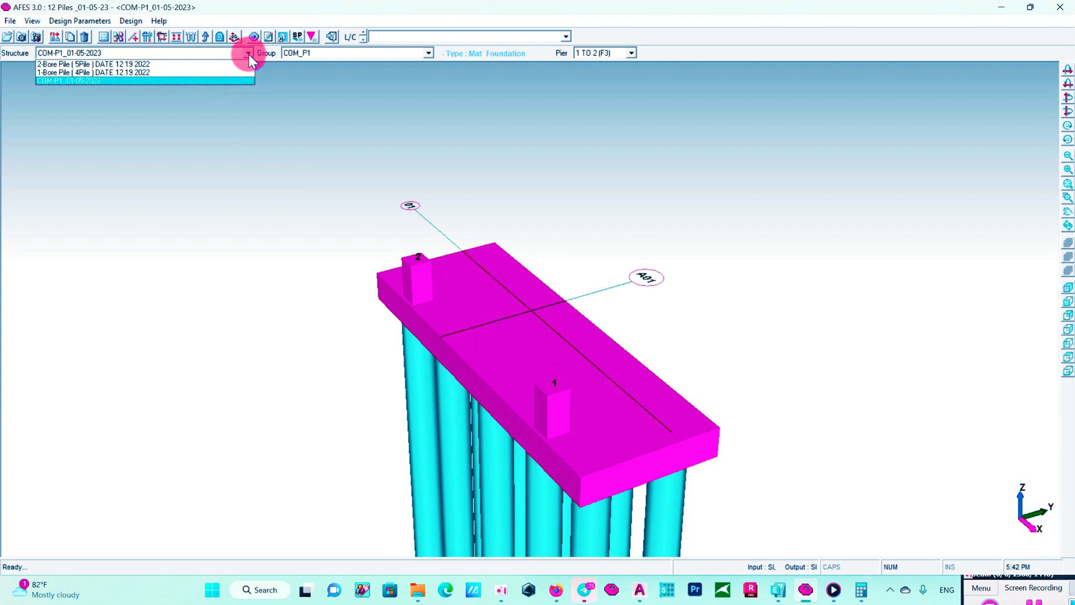
{"action": "left_click", "coordinate": [144, 67]}
{"action": "left_click", "coordinate": [85, 39]}
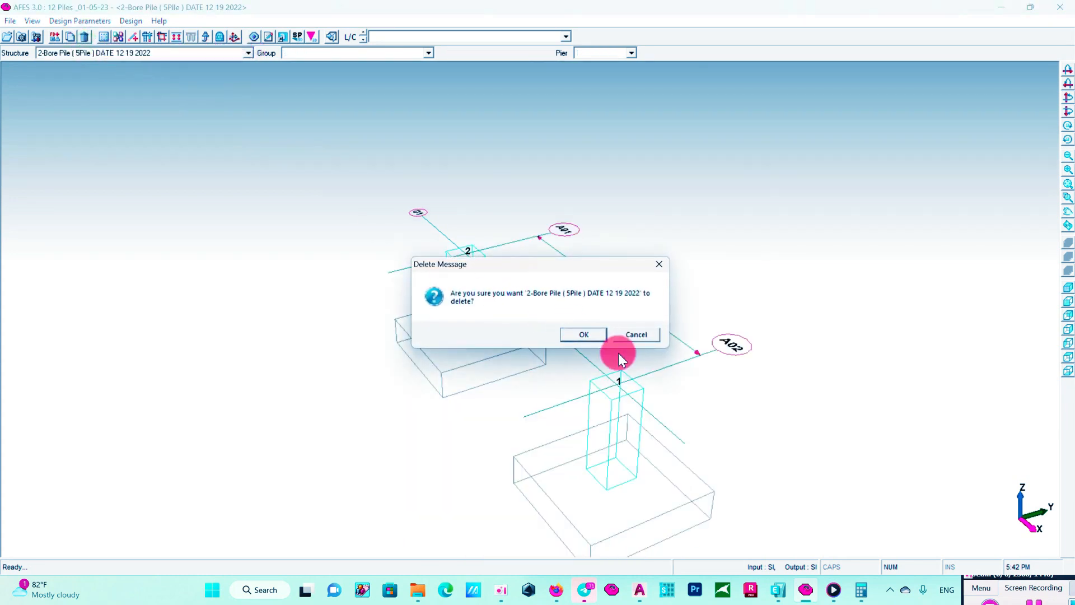
{"action": "left_click", "coordinate": [580, 332]}
{"action": "left_click", "coordinate": [84, 37]}
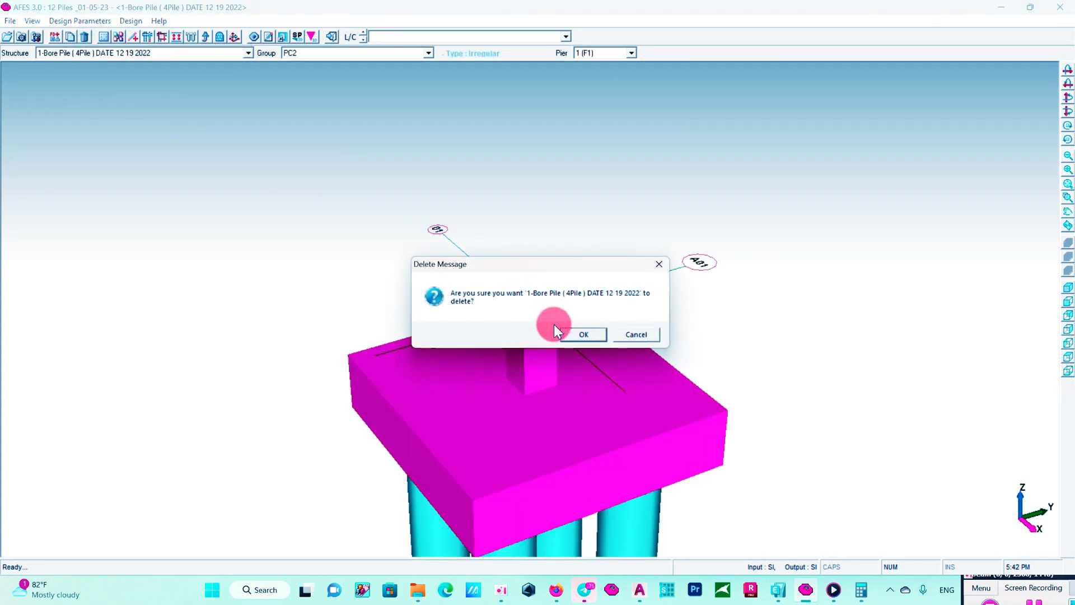
{"action": "left_click", "coordinate": [593, 334]}
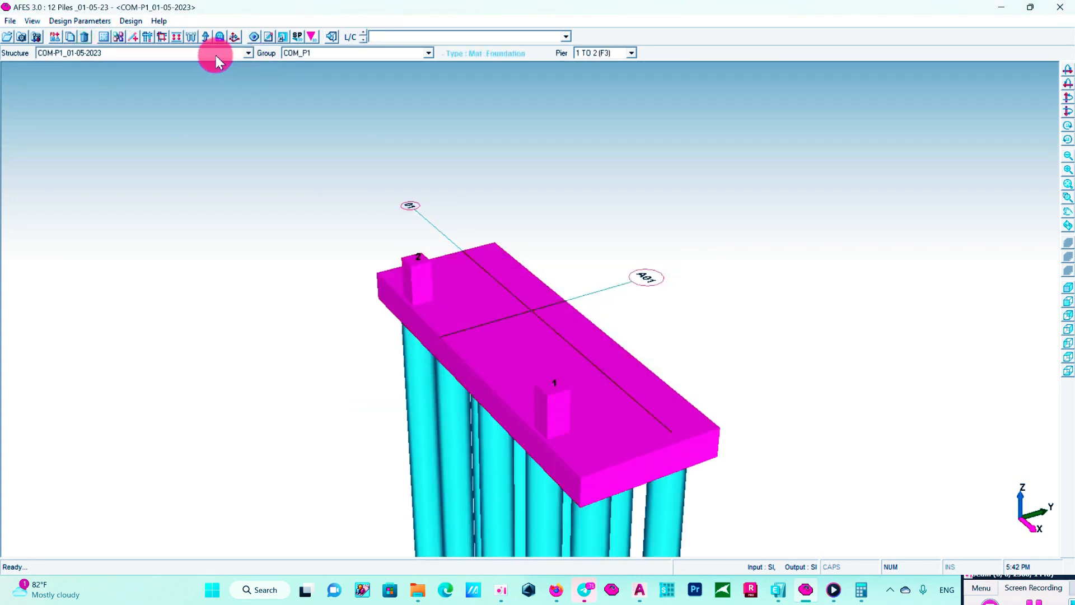
Check the list of remaining structures and reopen the project 12 Piles _01-05-23.
{"action": "left_click", "coordinate": [247, 55]}
{"action": "left_click", "coordinate": [21, 39]}
{"action": "left_click", "coordinate": [8, 37]}
{"action": "left_click", "coordinate": [433, 247]}
{"action": "left_click", "coordinate": [602, 419]}
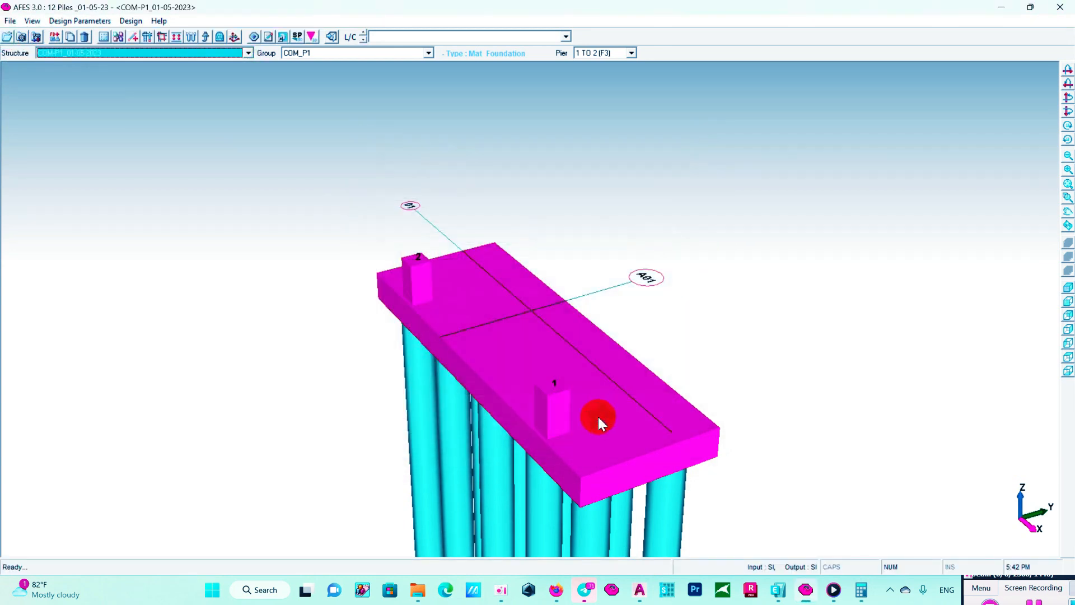
Start a backup of the project 12 Piles _01-05-23 and set its save location to the Desktop.
{"action": "left_click", "coordinate": [8, 37]}
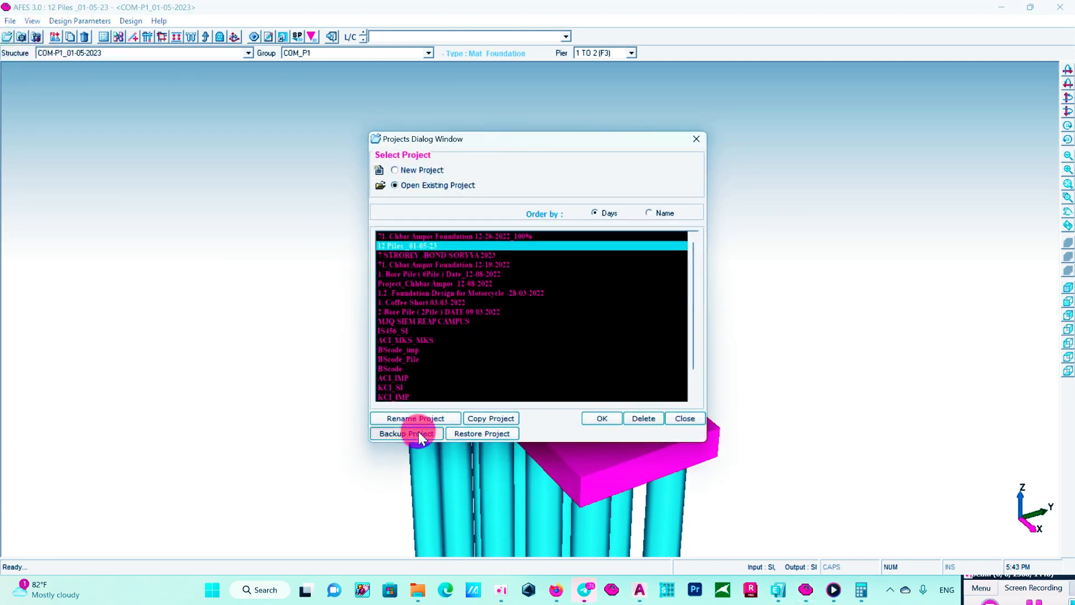
{"action": "left_click", "coordinate": [483, 432]}
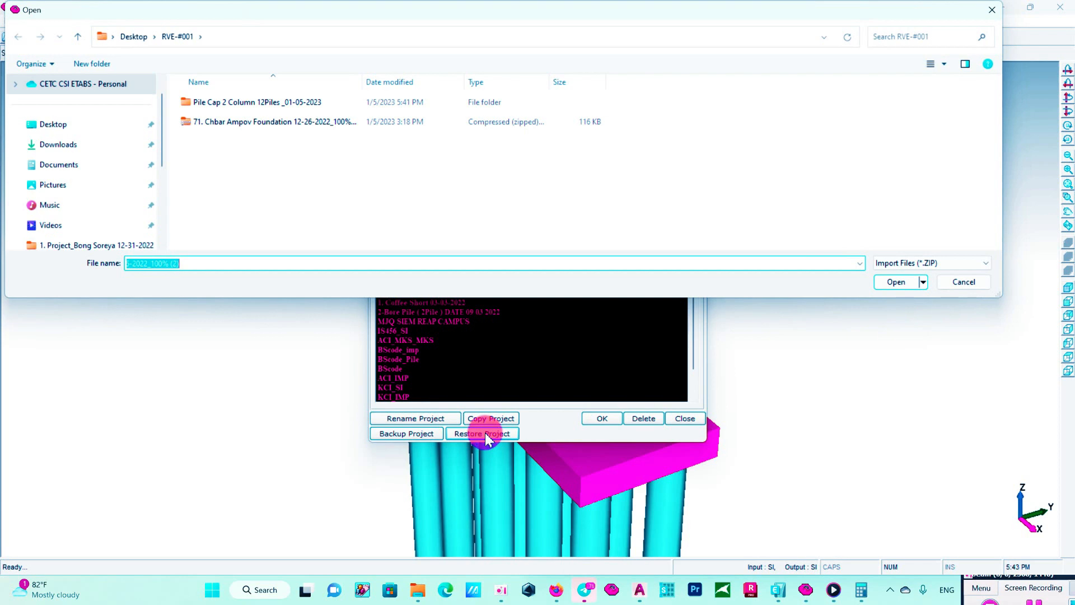
{"action": "key", "text": "Escape"}
{"action": "left_click", "coordinate": [414, 431]}
{"action": "left_click", "coordinate": [577, 231]}
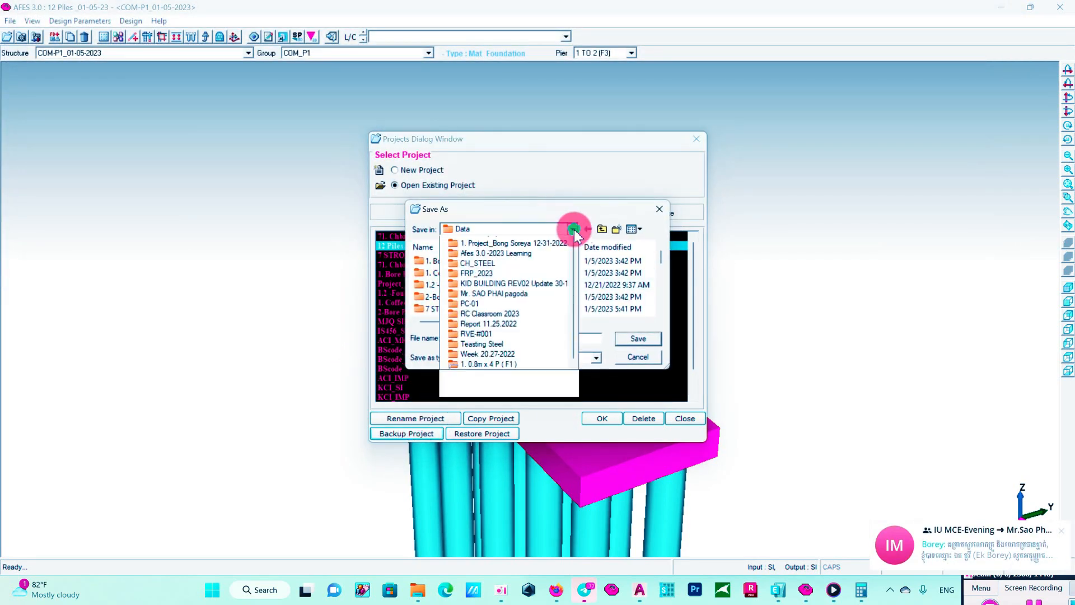
{"action": "scroll", "coordinate": [519, 270], "scroll_direction": "up", "scroll_amount": 5}
{"action": "left_click", "coordinate": [475, 242]}
Save the backup as ZIP file 12 Piles _01-05-23 in RVE-#001's subfolder Pile Cap 2 Column 12Piles _01-05-2023, and leave the project dialog.
{"action": "scroll", "coordinate": [497, 264], "scroll_direction": "down", "scroll_amount": 5}
{"action": "scroll", "coordinate": [542, 306], "scroll_direction": "down", "scroll_amount": 1}
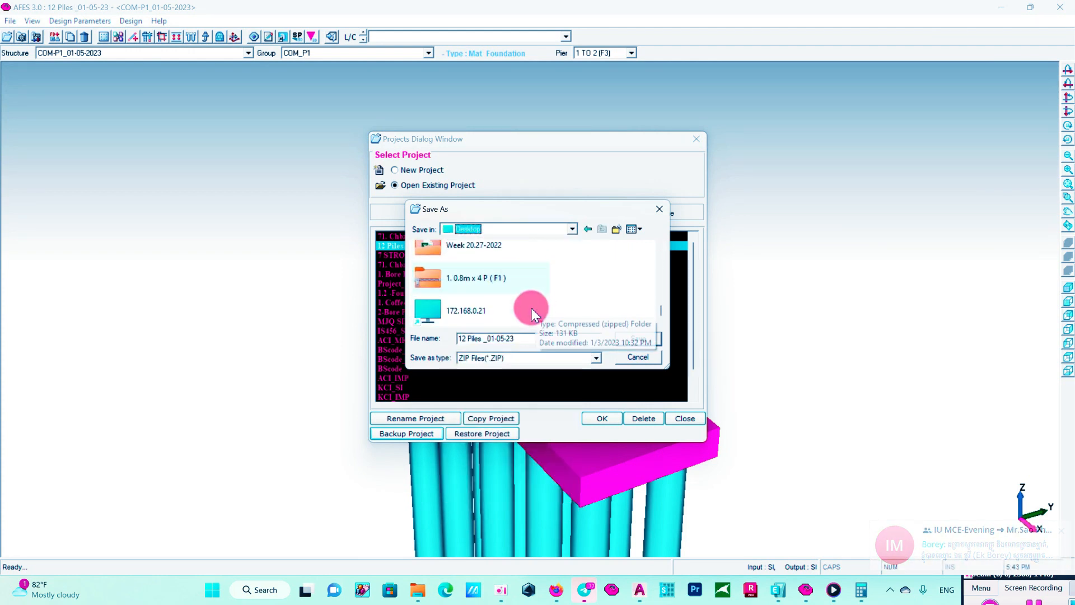
{"action": "scroll", "coordinate": [520, 309], "scroll_direction": "up", "scroll_amount": 5}
{"action": "scroll", "coordinate": [526, 297], "scroll_direction": "up", "scroll_amount": 10}
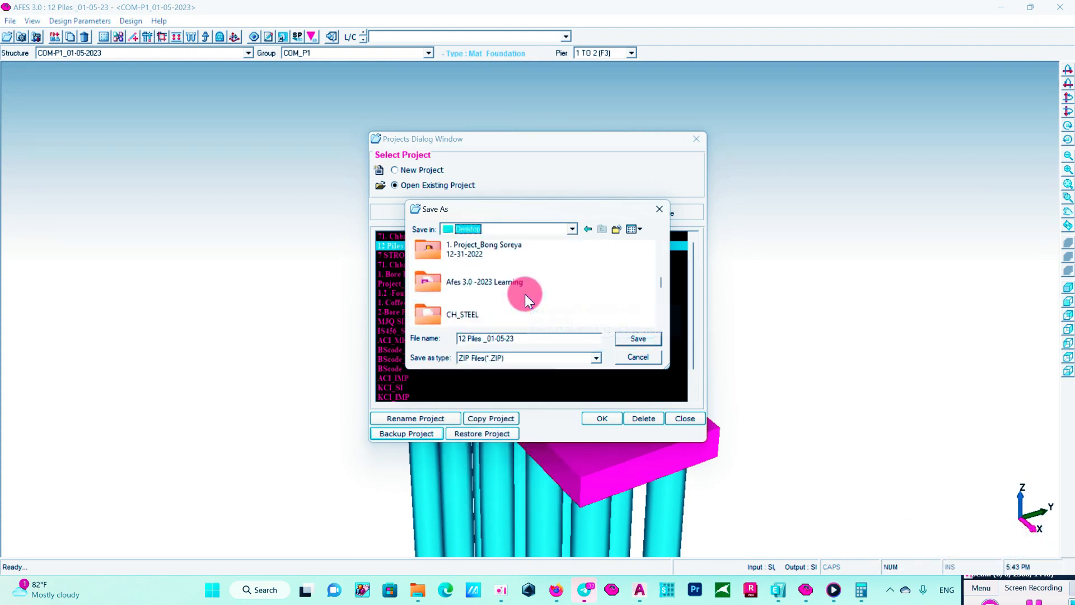
{"action": "scroll", "coordinate": [496, 307], "scroll_direction": "down", "scroll_amount": 6}
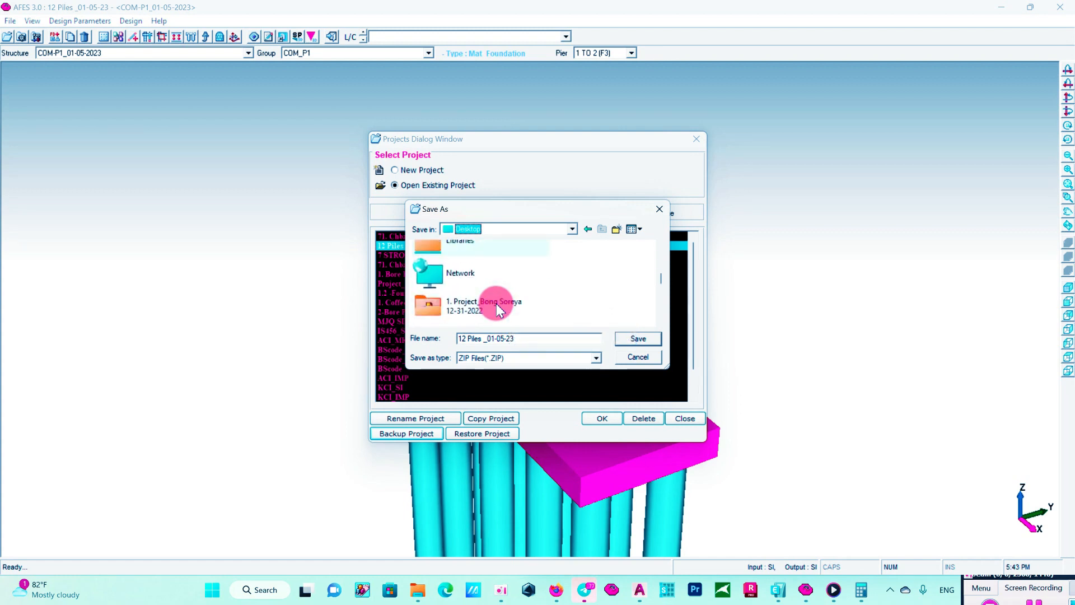
{"action": "scroll", "coordinate": [497, 307], "scroll_direction": "down", "scroll_amount": 4}
{"action": "scroll", "coordinate": [497, 307], "scroll_direction": "down", "scroll_amount": 3}
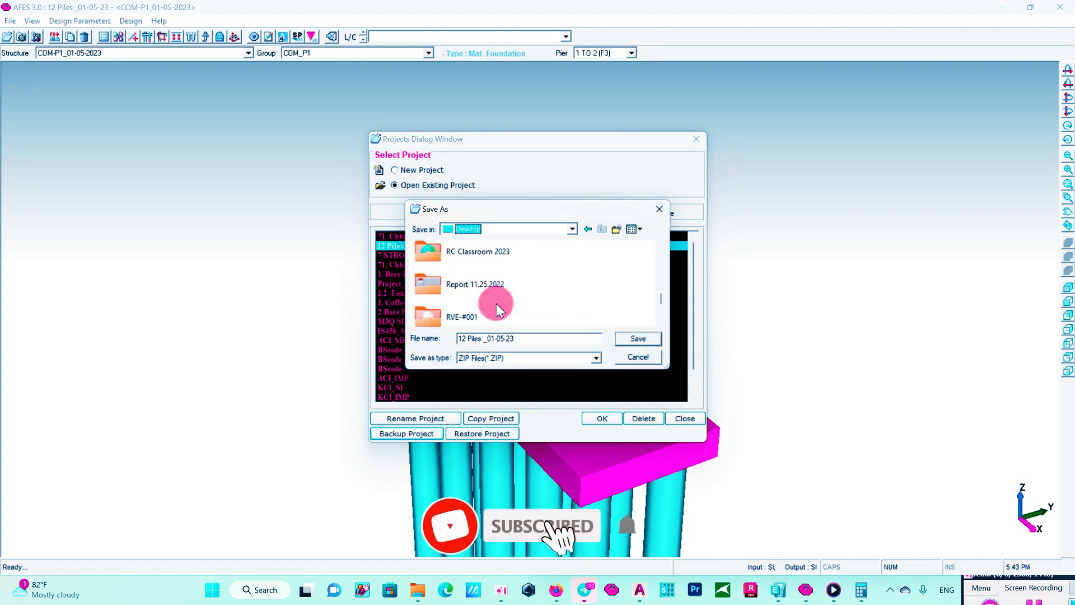
{"action": "double_click", "coordinate": [457, 309]}
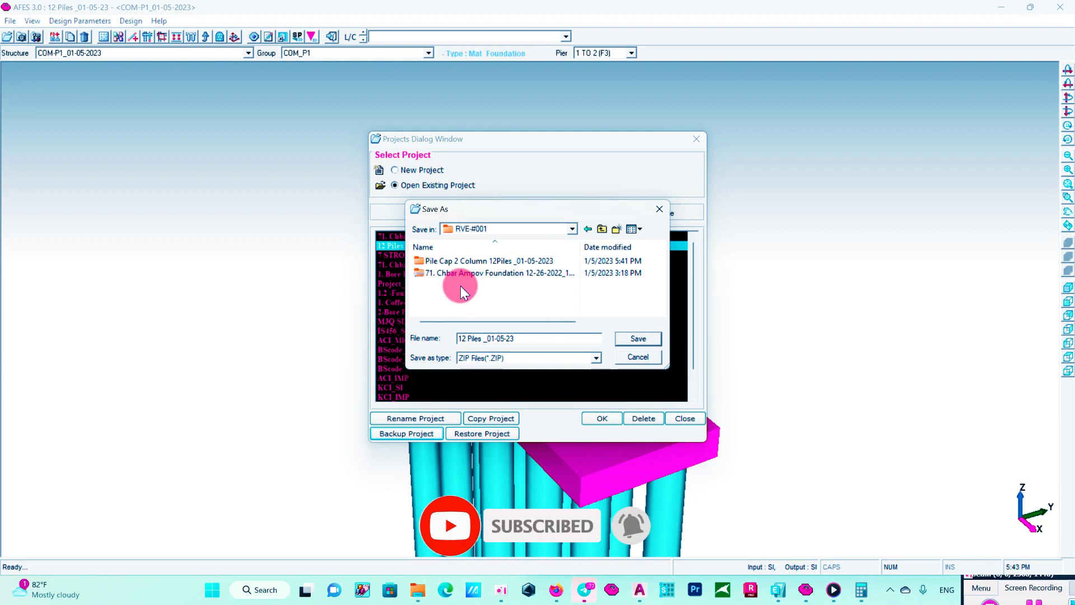
{"action": "double_click", "coordinate": [466, 261]}
{"action": "left_click", "coordinate": [638, 339]}
{"action": "left_click", "coordinate": [623, 333]}
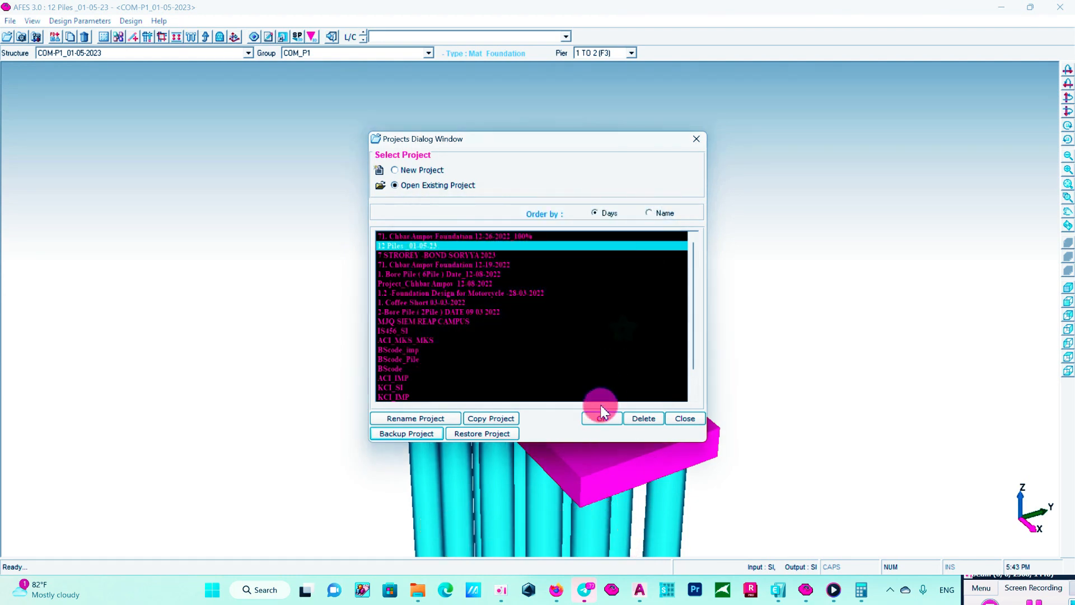
{"action": "left_click", "coordinate": [599, 417]}
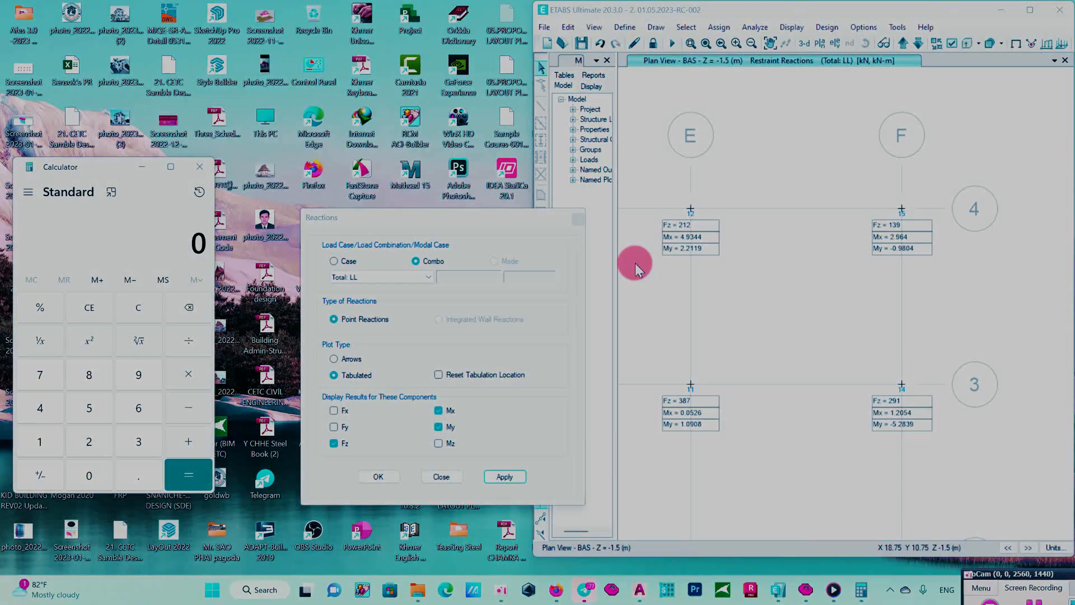